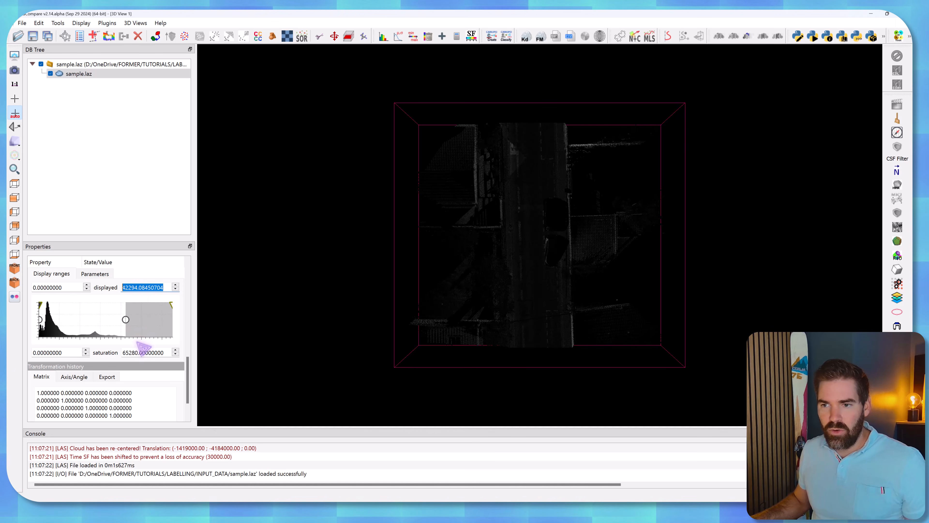
Set the intensity saturation maximum to 42294.08450704 and the colour scale to Blue>Green>Yellow>Red.
double_click(139, 352)
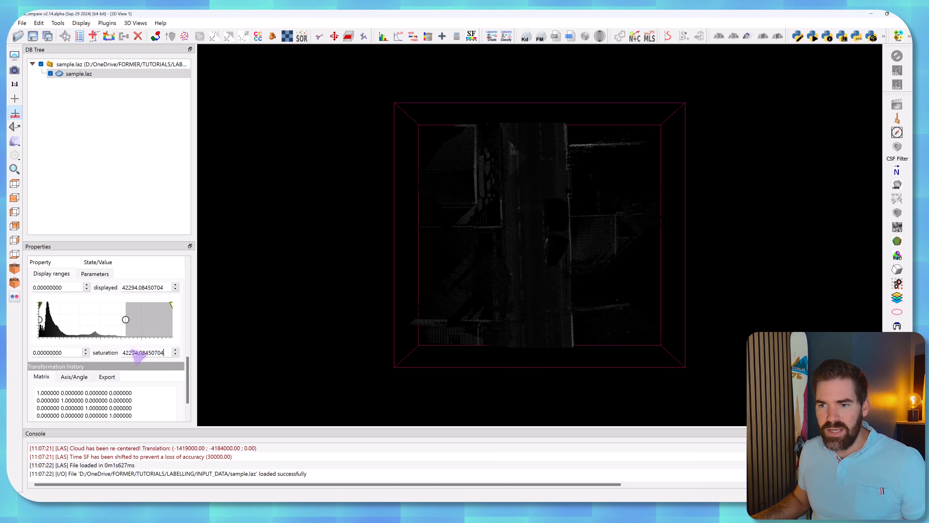
key(Return)
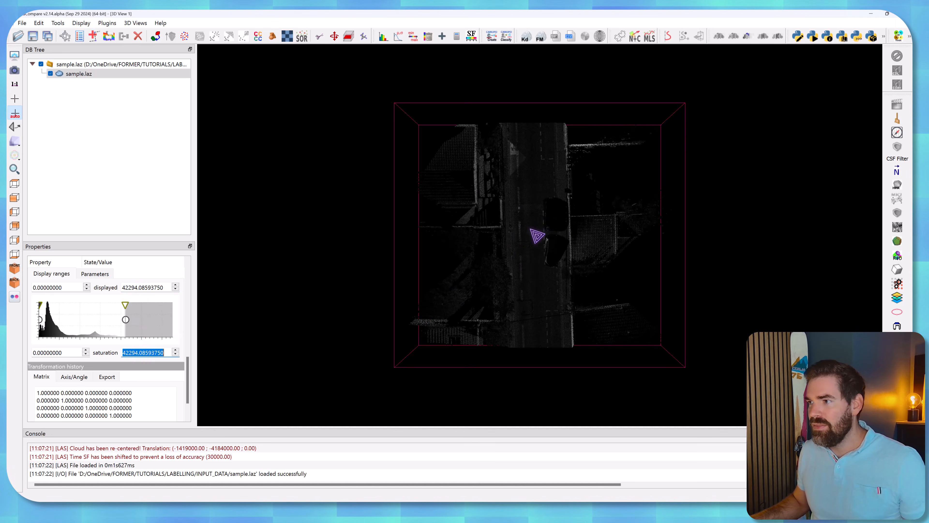
drag(188, 371, 190, 321)
click(130, 347)
click(133, 355)
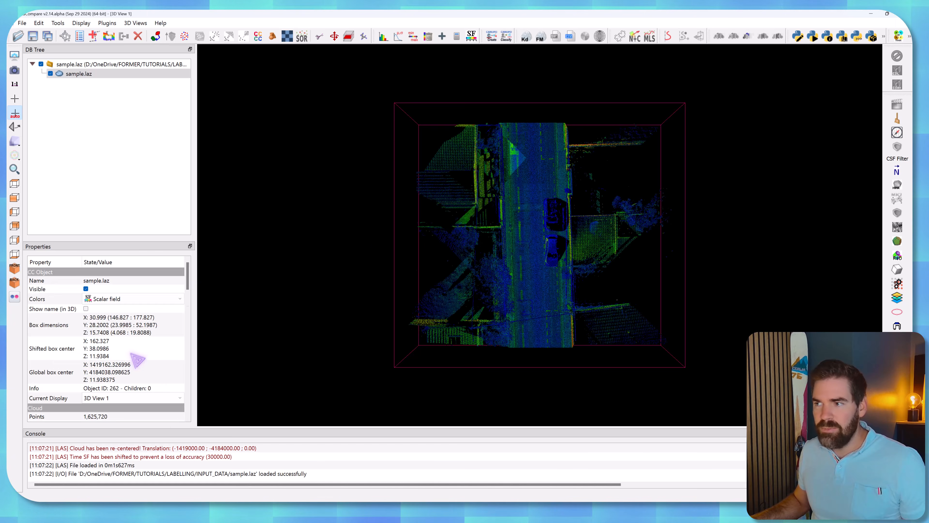
Examine the street point cloud from several angles to identify the object types it contains.
drag(544, 257, 484, 185)
scroll(542, 261, up, 5)
ctrl+scroll(579, 243, up, 2)
ctrl+scroll(503, 152, down, 1)
scroll(484, 185, down, 6)
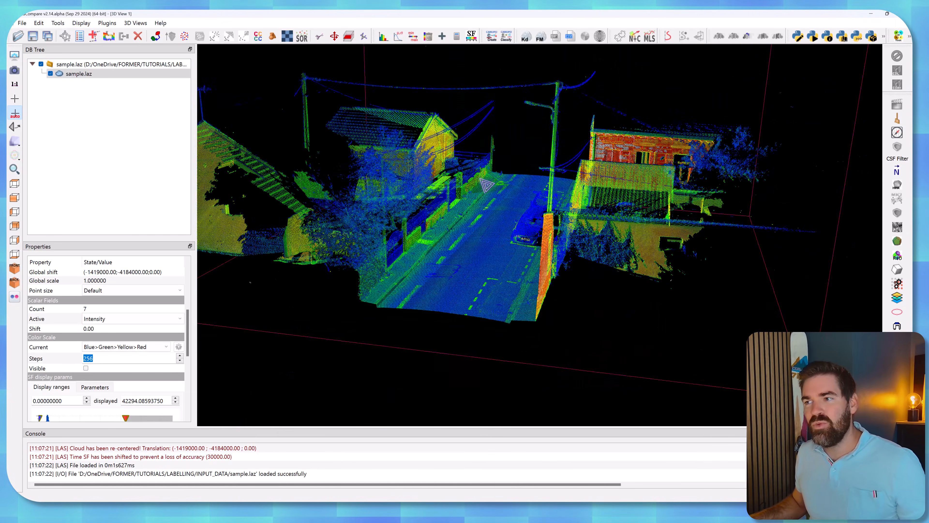
drag(499, 190, 549, 232)
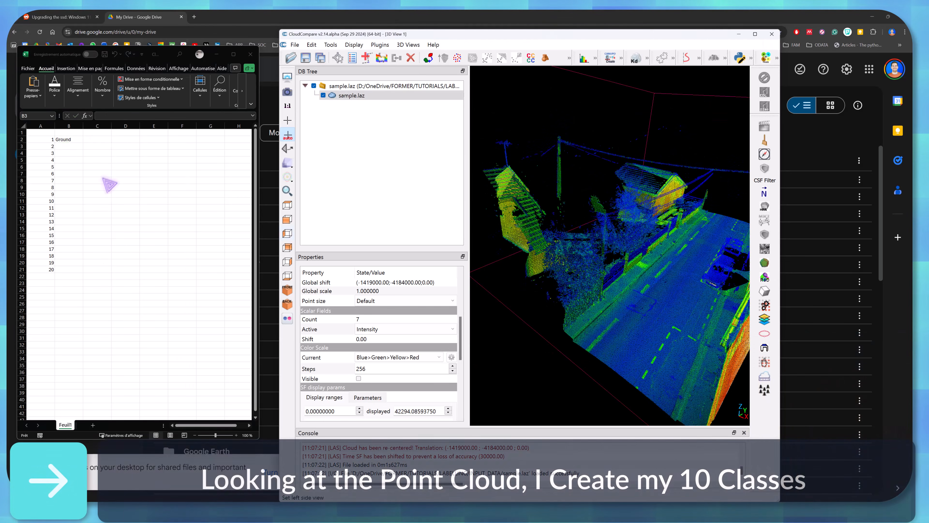
In the Excel class list, enter Walls, Buildings, Cars and Vegetation beside indexes 2 to 5.
click(69, 146)
text(Walls)
key(Return)
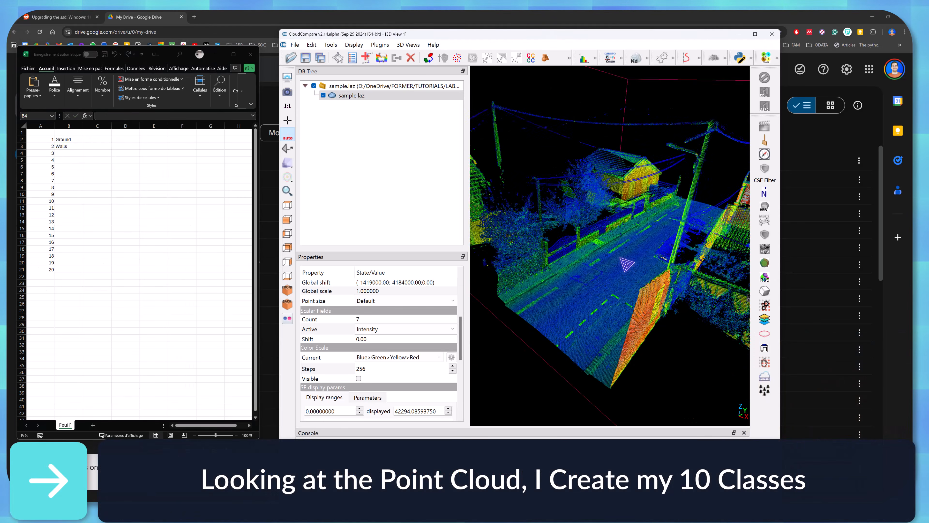
click(68, 153)
text(Buildings)
key(Return)
text(Cars)
key(Return)
click(69, 167)
text(Vegetation)
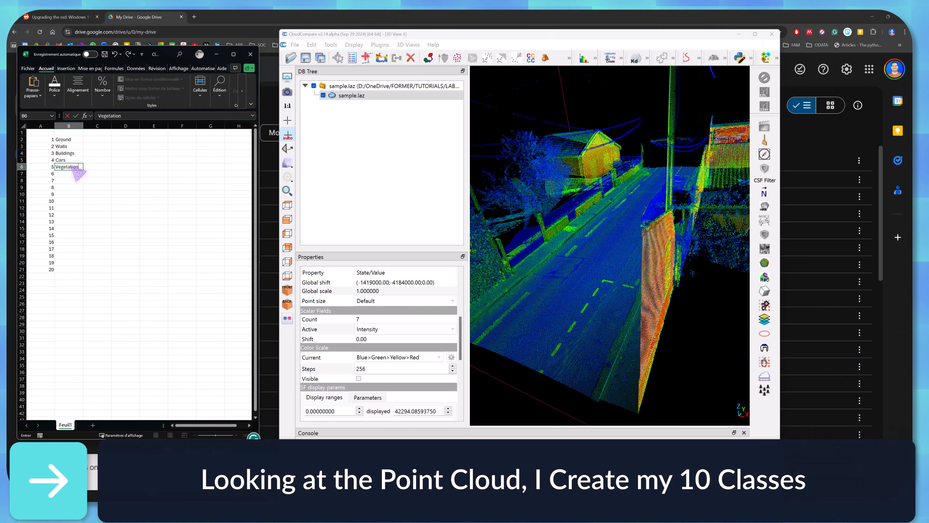
key(Return)
Enter Poles, Wires, Clutter, Noise and Unclassified beside indexes 6 to 10 of the class list.
click(69, 174)
text(Poles)
key(Return)
text(Wires)
key(Return)
drag(662, 231, 630, 253)
click(69, 188)
text(Clutter)
key(Return)
text(Noise)
key(Return)
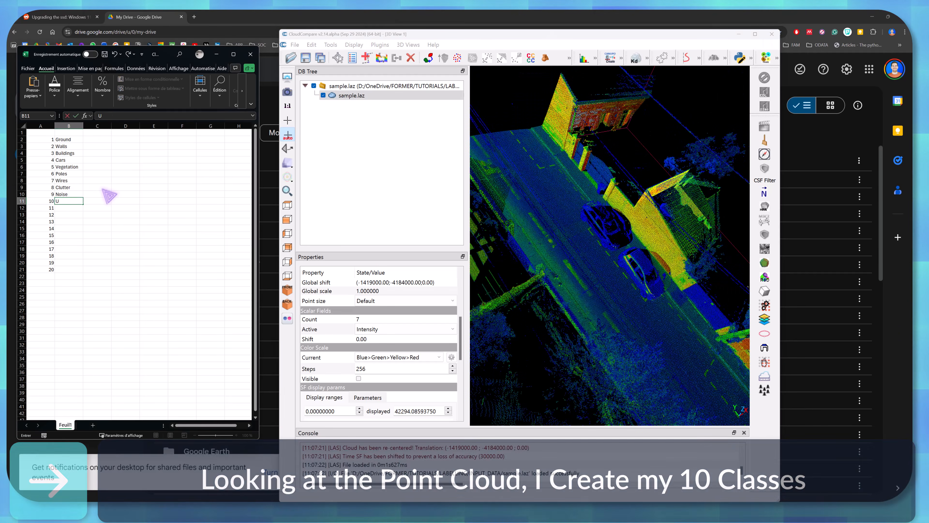
text(Unclassified)
key(Return)
Delete the unused indexes 11 to 20 from the class list.
drag(43, 208, 74, 277)
key(Delete)
click(126, 263)
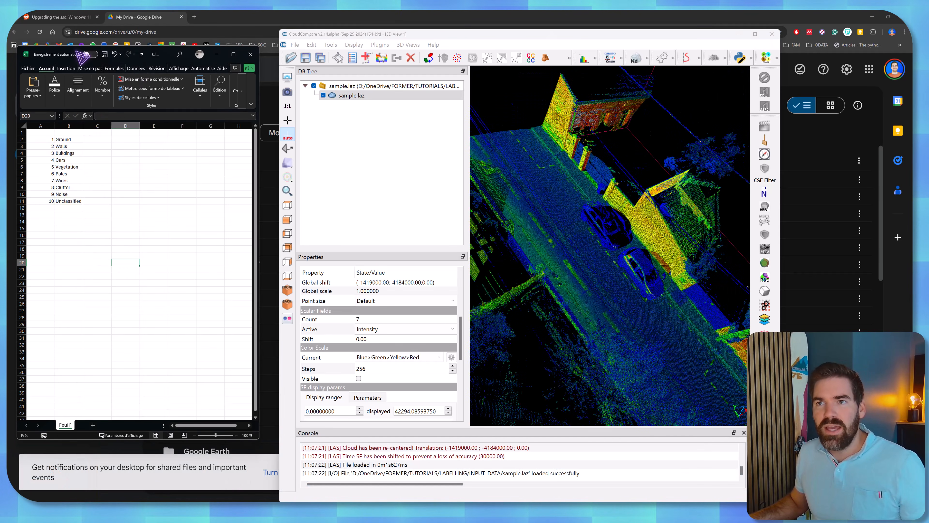
click(96, 174)
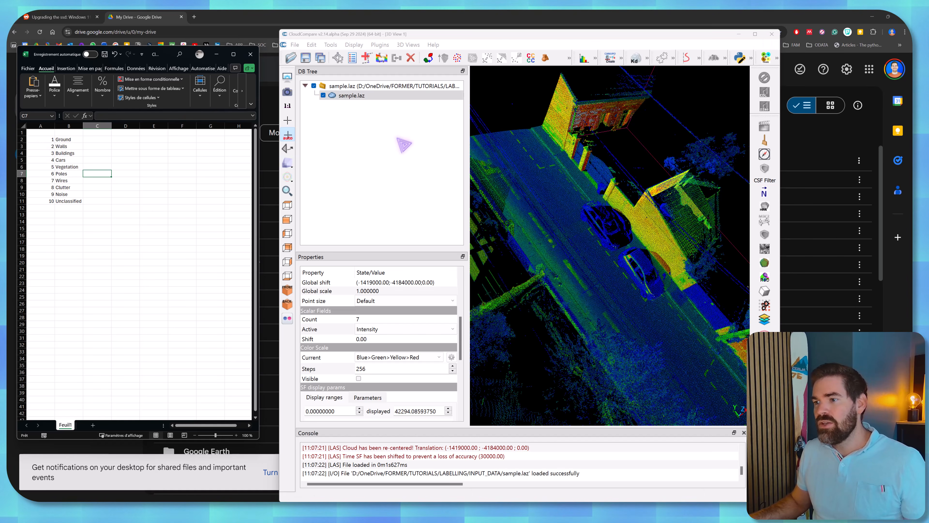
Switch to CloudCompare and display sample.laz by its Classification scalar field.
click(354, 96)
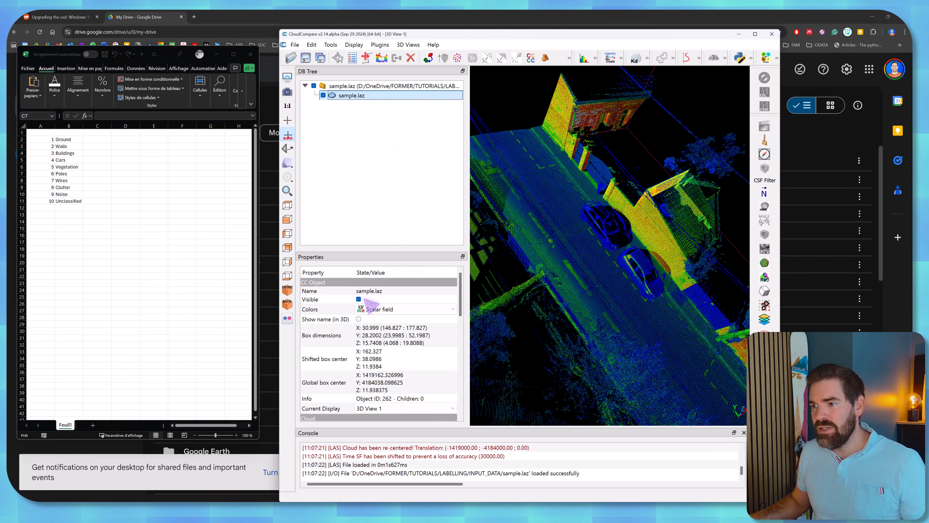
click(371, 308)
click(373, 325)
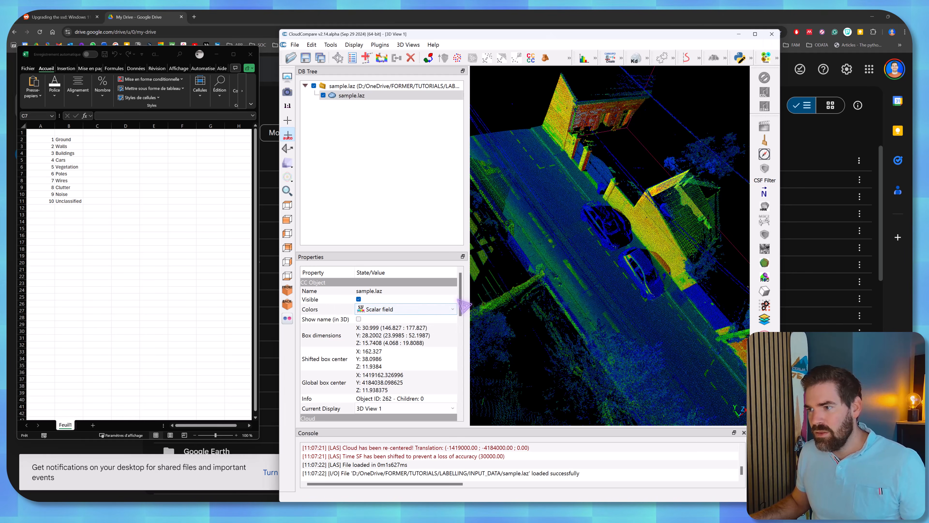
scroll(395, 322, down, 5)
click(404, 322)
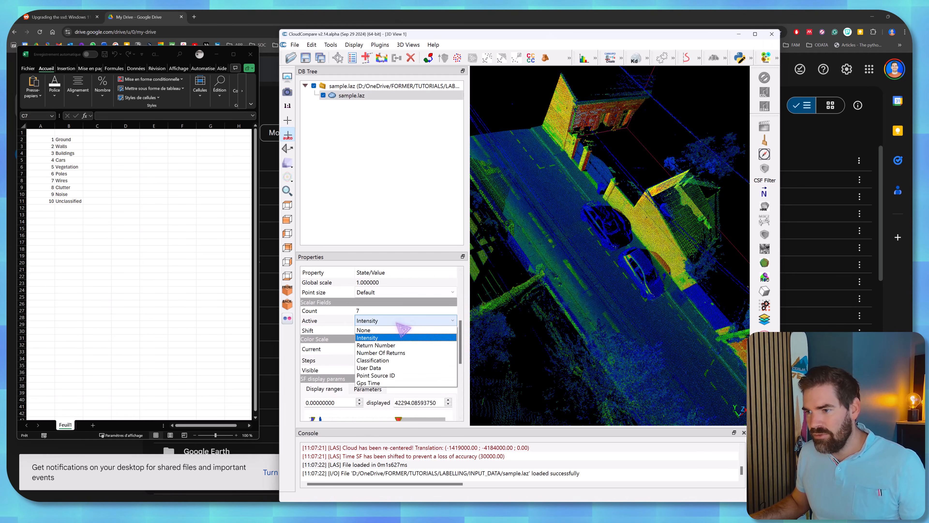
click(382, 361)
drag(549, 278, 602, 189)
Delete the active Classification scalar field from sample.laz.
click(311, 45)
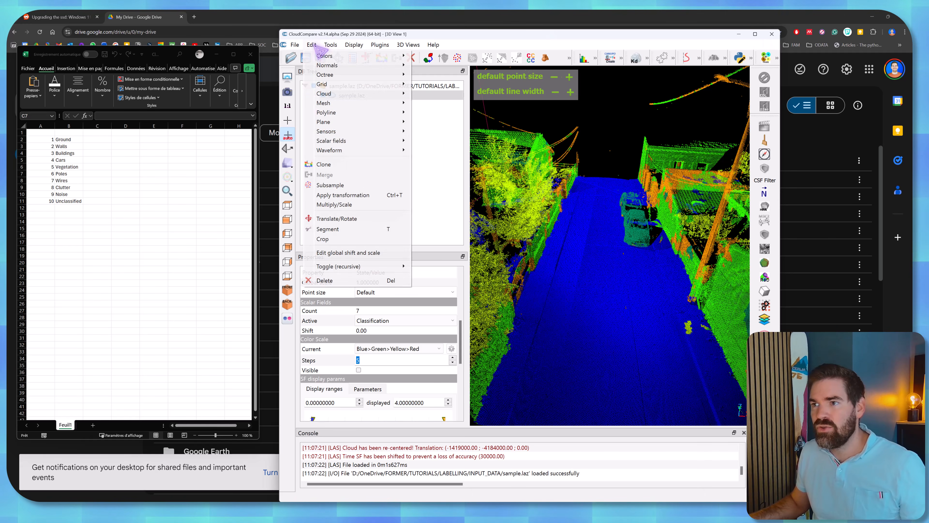
mouse_move(332, 141)
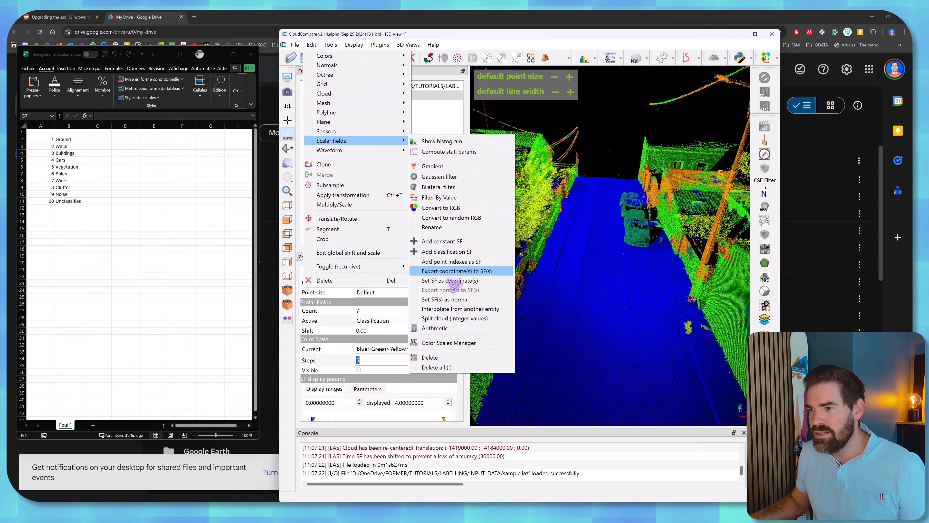
click(444, 358)
drag(536, 259, 565, 256)
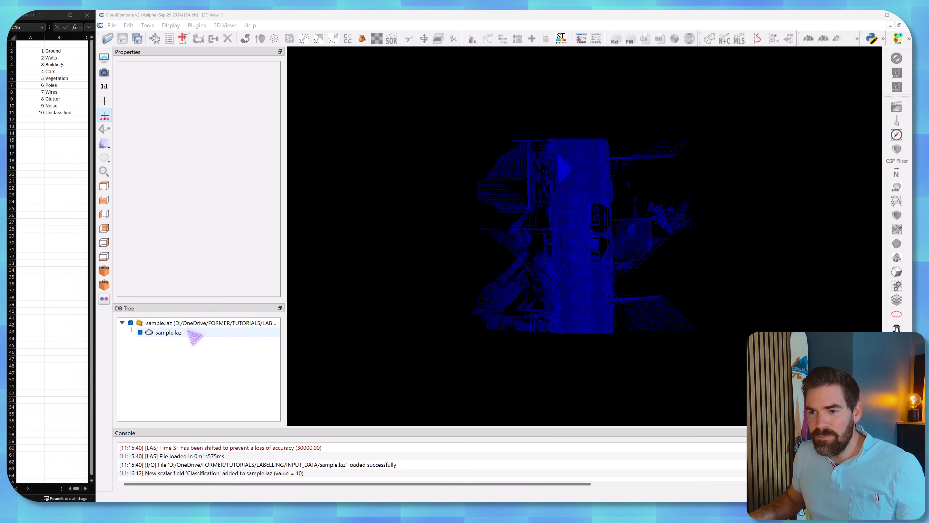
Open the Cloud layers plugin for the sample.laz cloud and review its default class list.
click(203, 333)
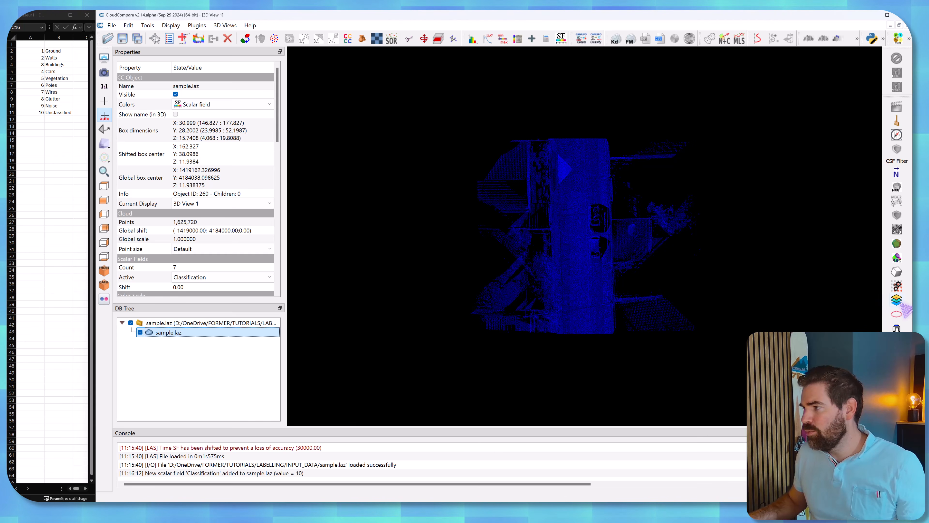
click(197, 25)
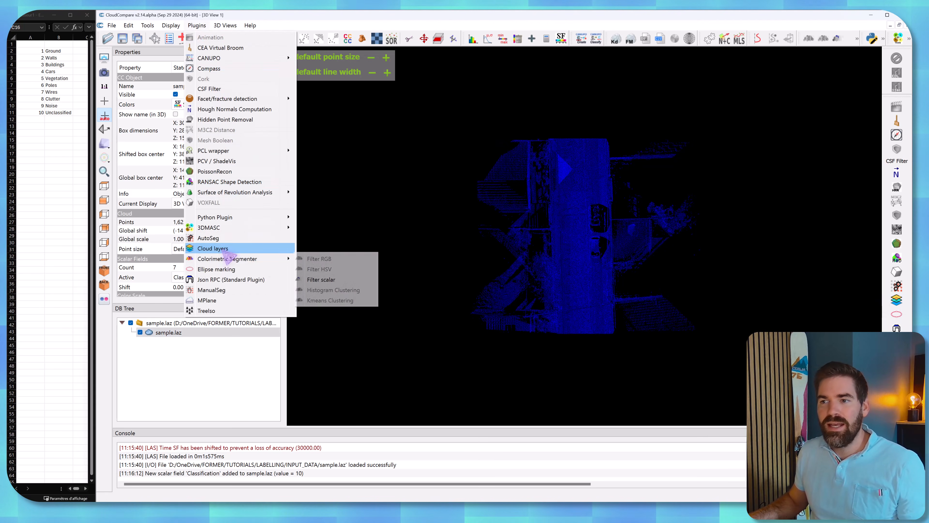
click(214, 248)
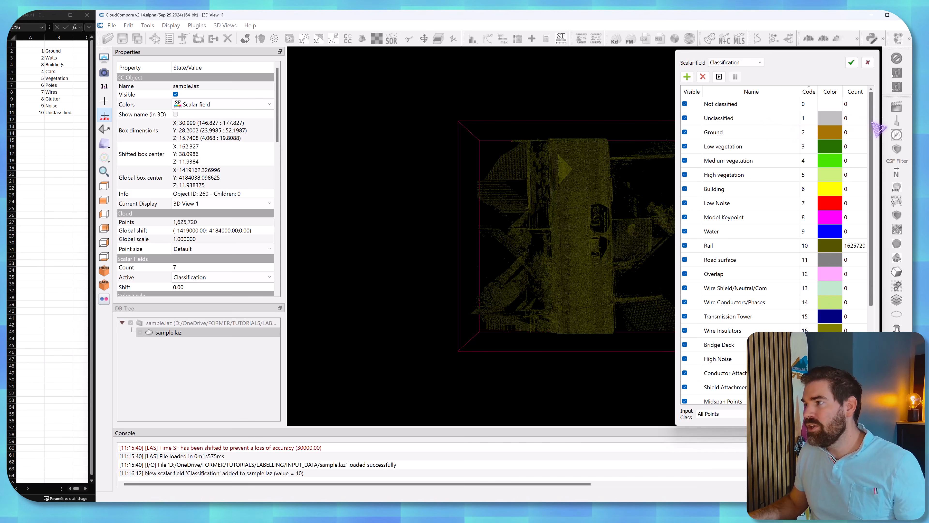
scroll(869, 133, down, 1)
drag(875, 138, 880, 217)
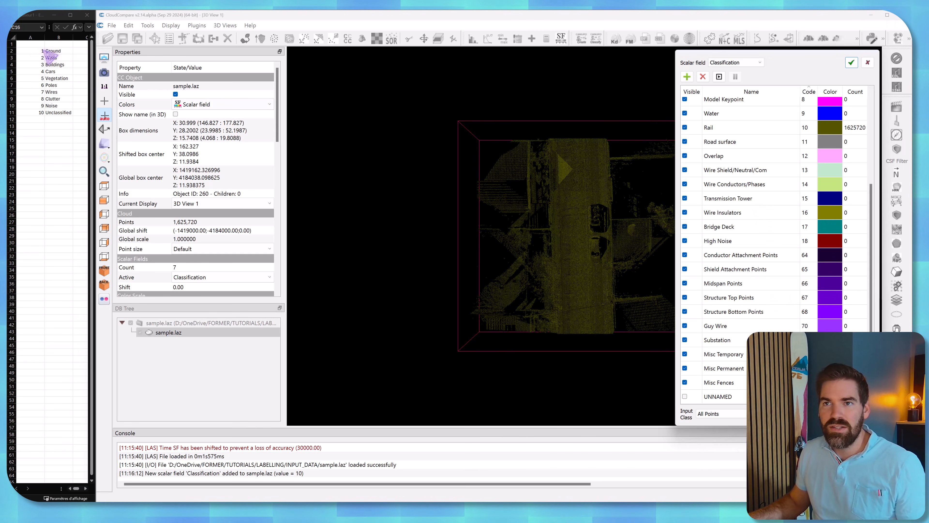
drag(874, 234, 882, 146)
Rename the classes with codes 1 and 2 as Ground and Walls.
click(730, 119)
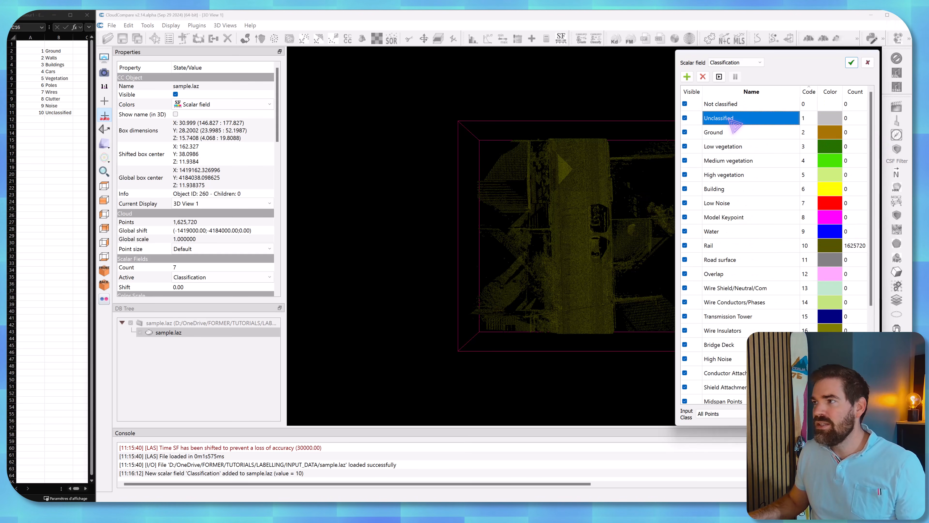
double_click(729, 119)
double_click(729, 132)
text(Walls)
key(Return)
double_click(730, 119)
text(Ground)
click(736, 134)
Rename the classes with codes 3 to 6 as Buildings, Cars, Vegetation and Poles.
double_click(743, 145)
text(Buildings)
double_click(749, 160)
text(Cars)
double_click(743, 174)
text(Vegetation)
double_click(733, 189)
text(Poles)
Rename the class with code 8 as Clutter and the class with code 7 as Wire.
double_click(731, 219)
text(Clutter)
click(733, 232)
click(720, 163)
click(725, 193)
double_click(727, 205)
text(Wire)
Rename the classes with codes 9 and 10 as Noise and Unclassified, and apply the class list.
click(734, 233)
double_click(735, 232)
text(Noise)
double_click(738, 246)
text(Unclassified)
key(Return)
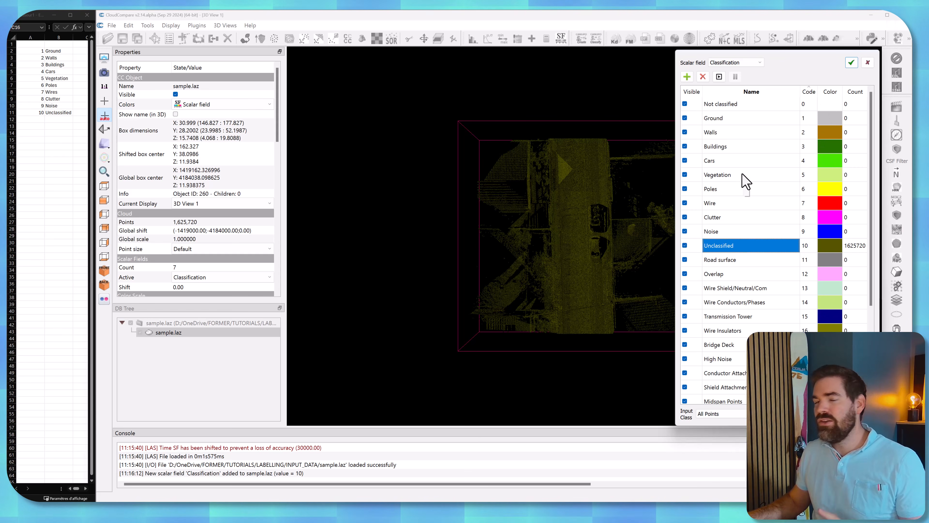
click(851, 62)
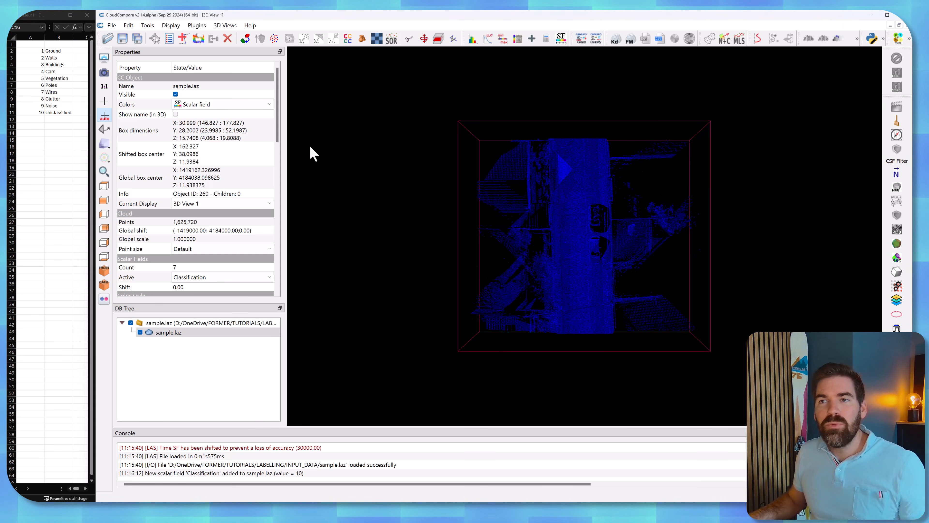
Copy the ten indexed class names from the spreadsheet into a new Notepad document.
drag(31, 52, 64, 108)
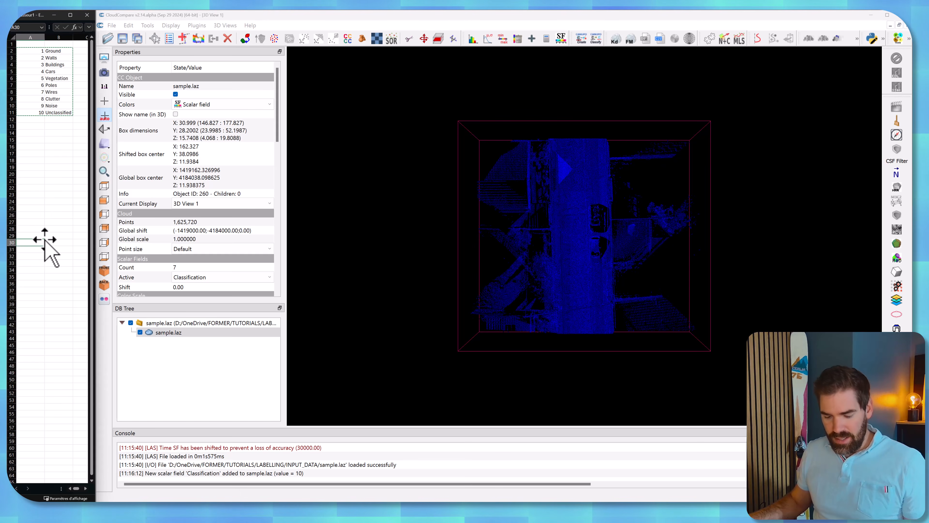
key(super)
text(notes)
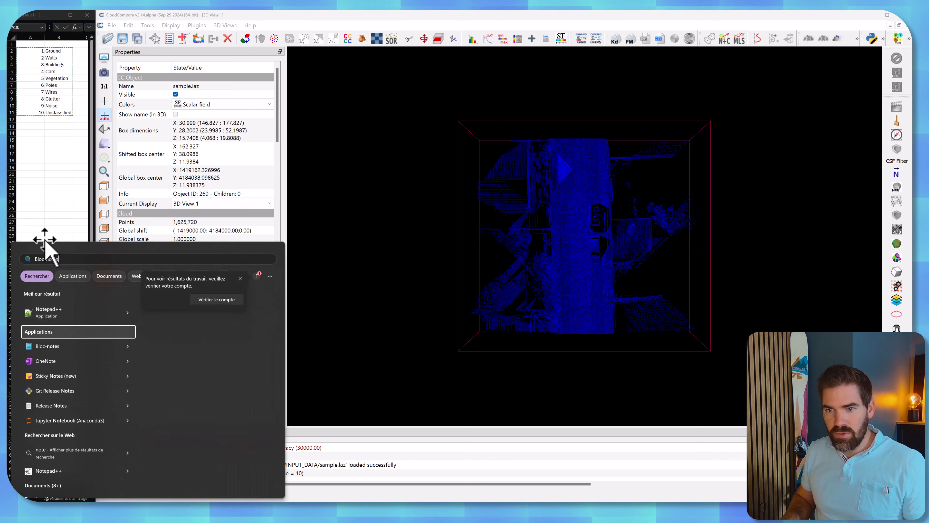
key(Escape)
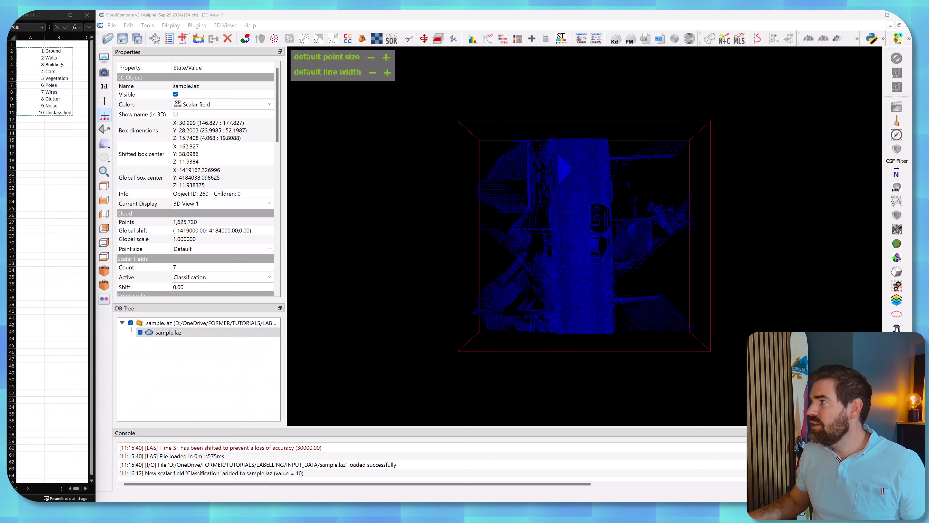
text(1	Ground 2	Walls 3	Buildings 4	Cars 5	Vegetation 6	Poles 7	Wires 8	Clutter 9	Noise 10	Unclassified)
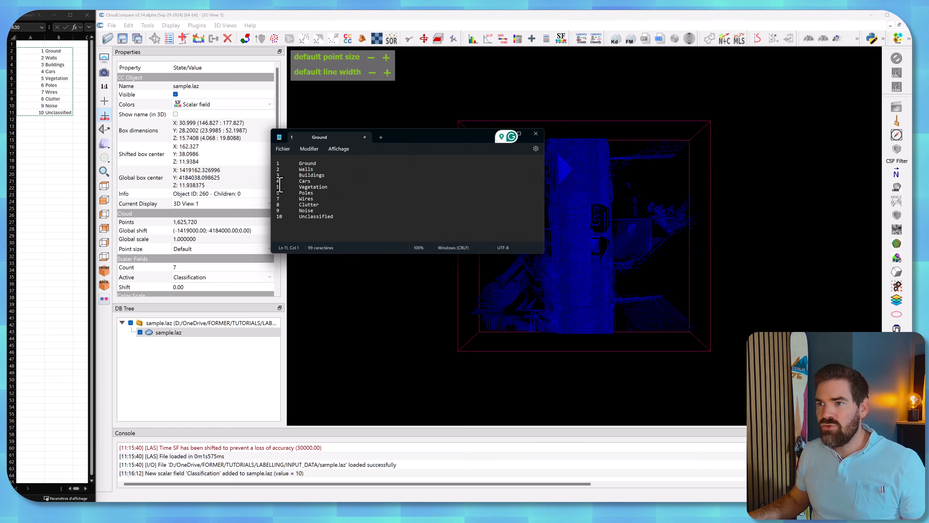
Add a Class Definition title and an Index and Name header above the pasted classes, separated by blank lines.
key(Return)
key(Up)
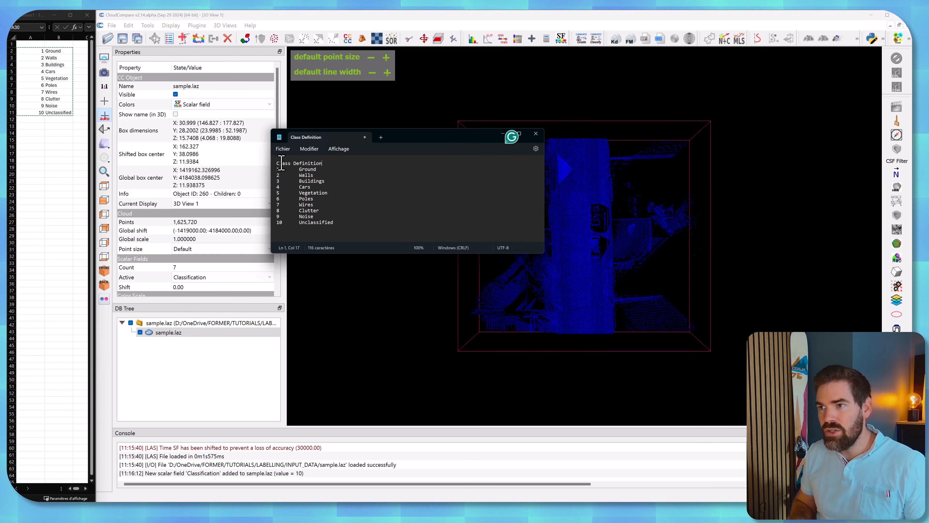
key(Return)
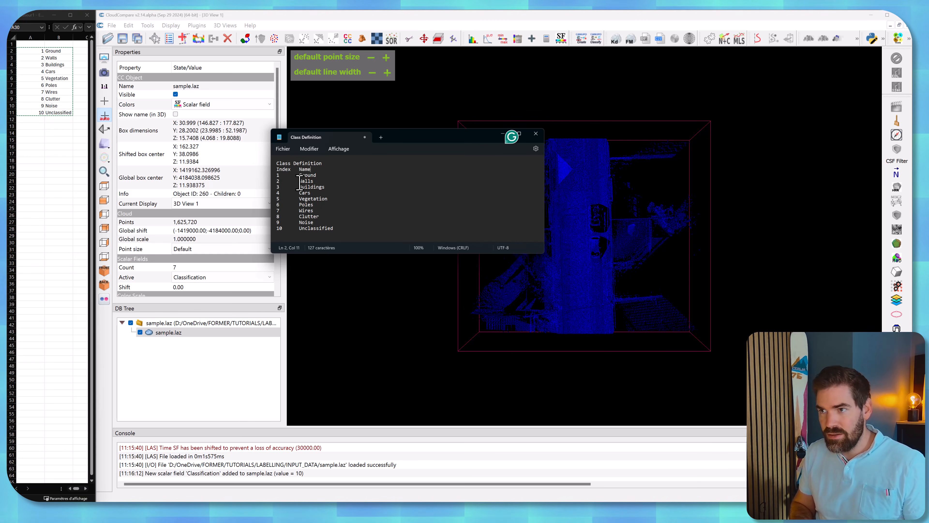
key(Return)
click(331, 165)
key(Return)
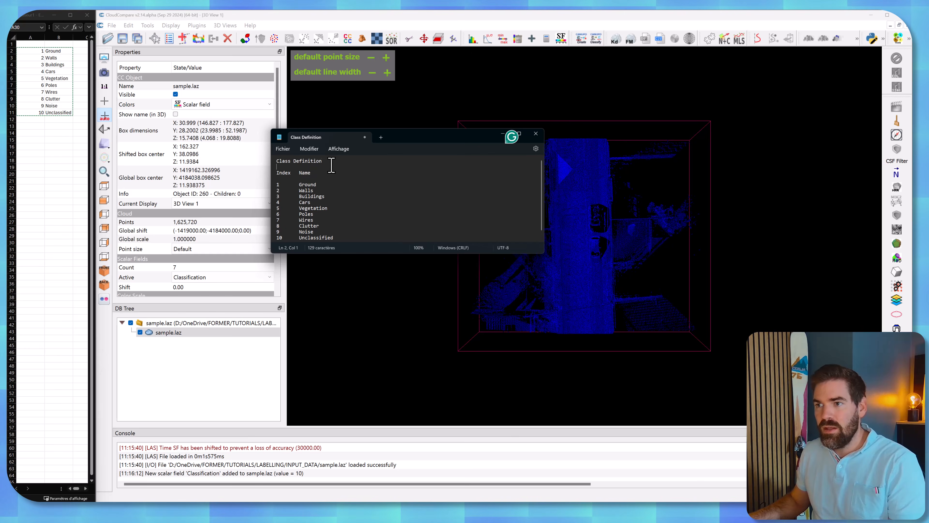
Save the text document as Class Definition.txt and close it.
key(ctrl+s)
click(593, 378)
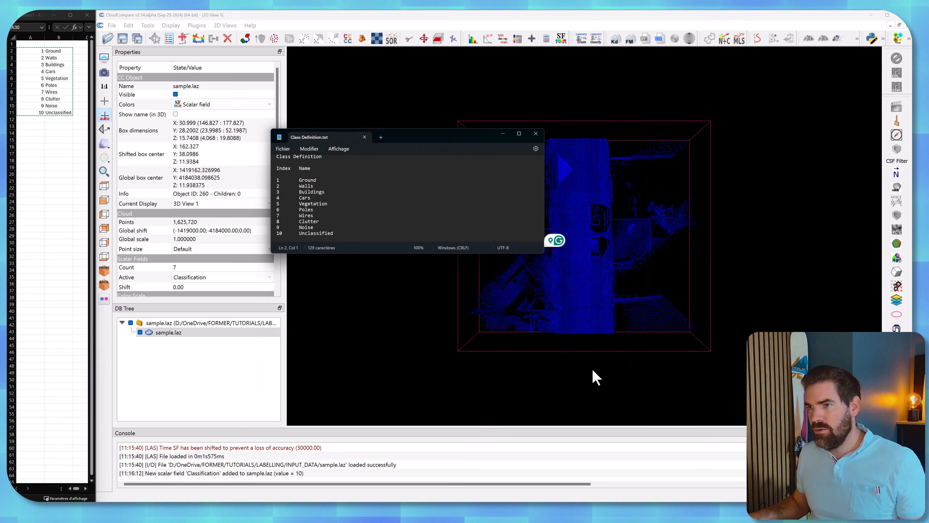
click(535, 134)
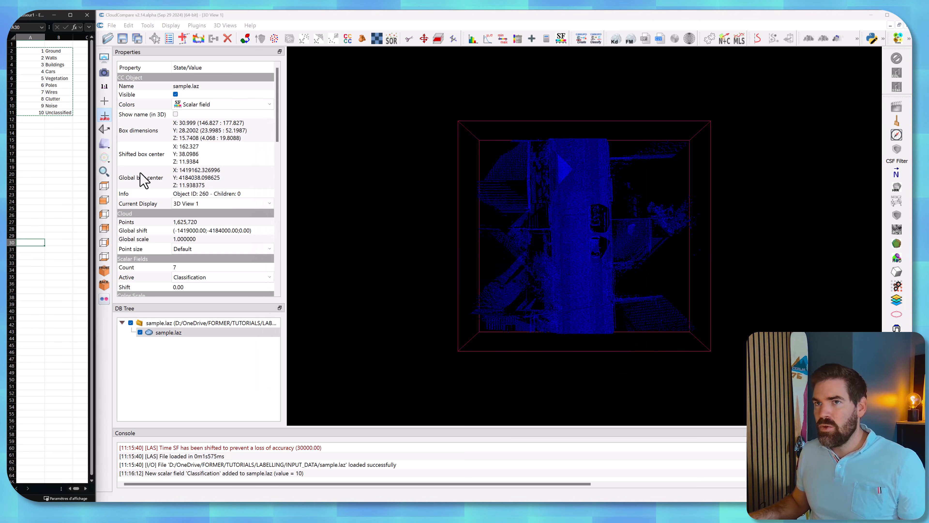
Close the class spreadsheet and open the LABELLING folder in File Explorer to check for Class Definition.txt.
click(87, 16)
click(111, 299)
key(alt+Tab)
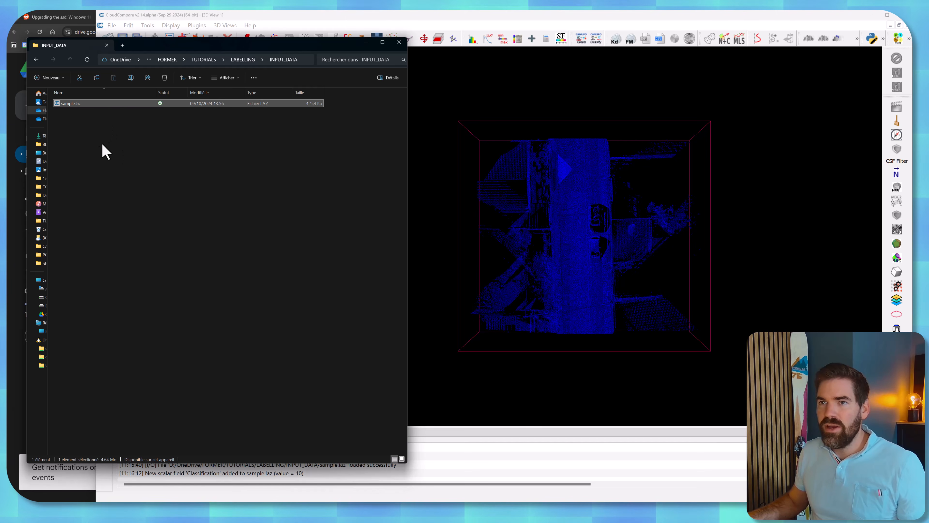
click(243, 59)
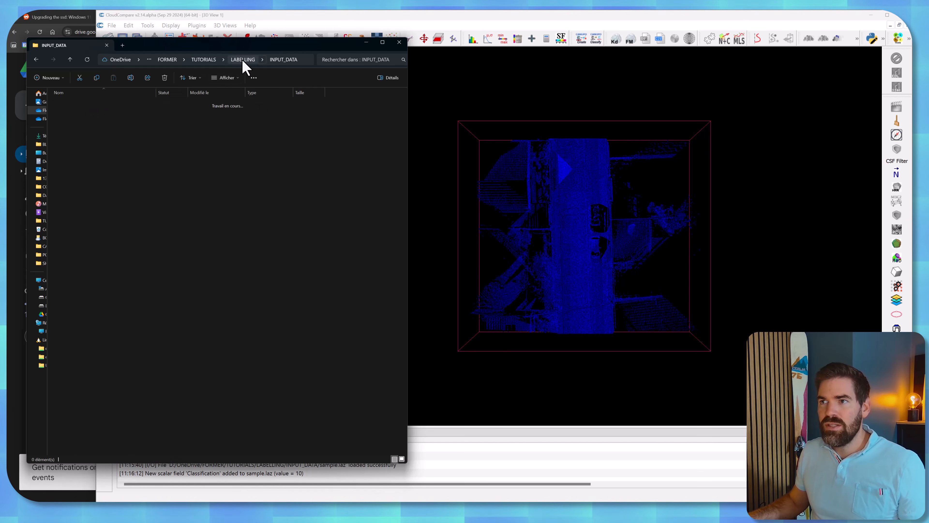
click(76, 111)
click(101, 137)
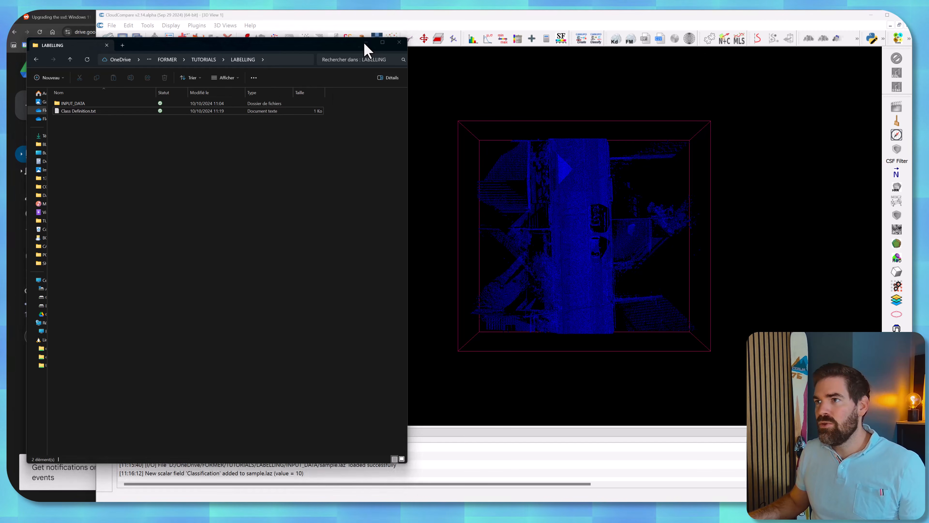
Return to CloudCompare and make Intensity the active scalar field of the sample.laz cloud.
click(366, 43)
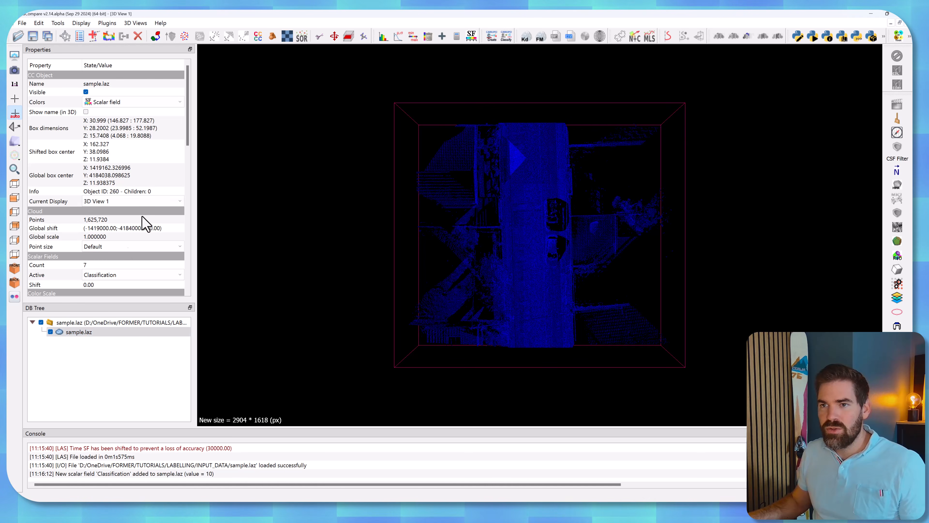
click(116, 119)
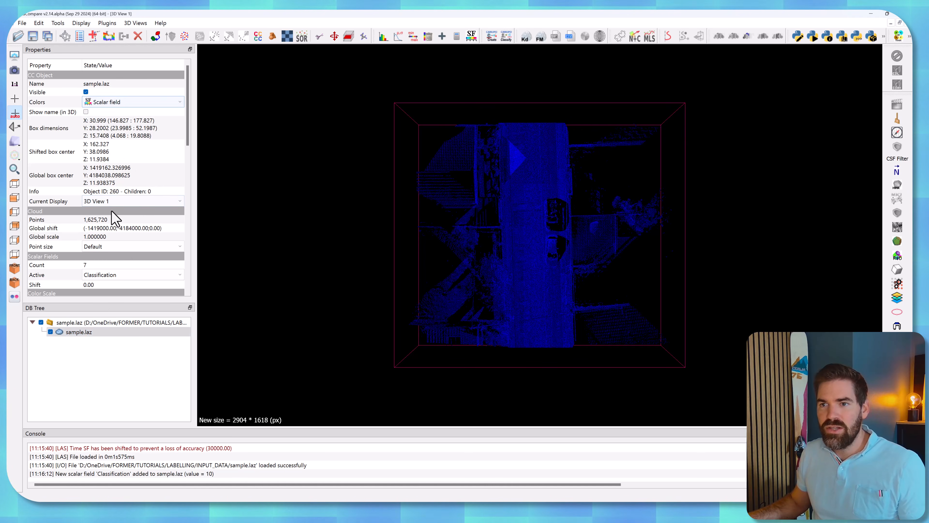
click(111, 278)
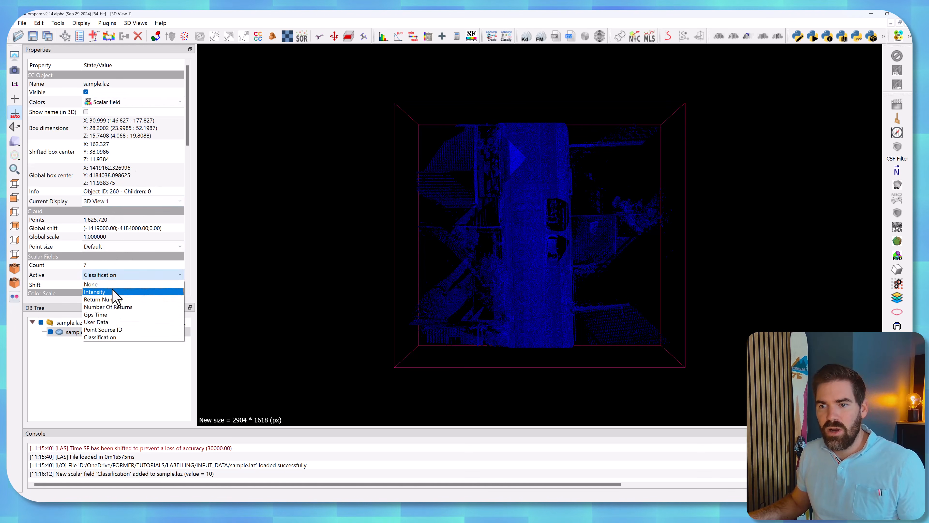
click(114, 297)
Measure the height of the kerb at the near end of the road with a two-point distance pick.
scroll(541, 270, up, 5)
drag(542, 269, 478, 217)
right_drag(479, 217, 479, 206)
scroll(479, 206, up, 3)
drag(479, 206, 477, 188)
right_drag(477, 188, 435, 222)
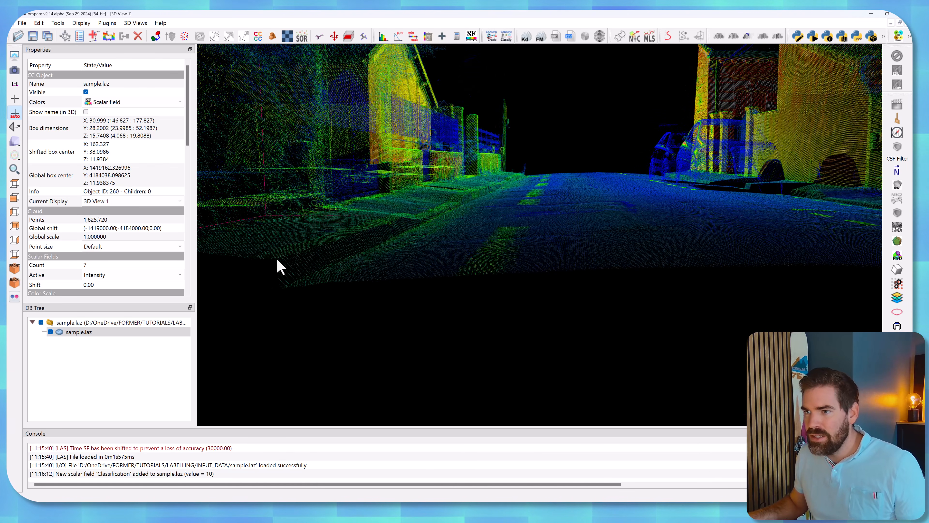
click(65, 37)
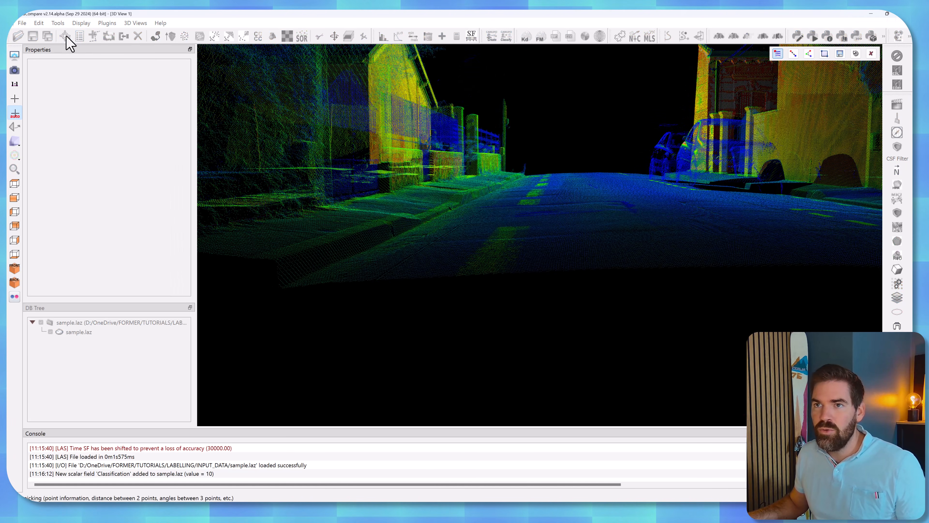
click(276, 261)
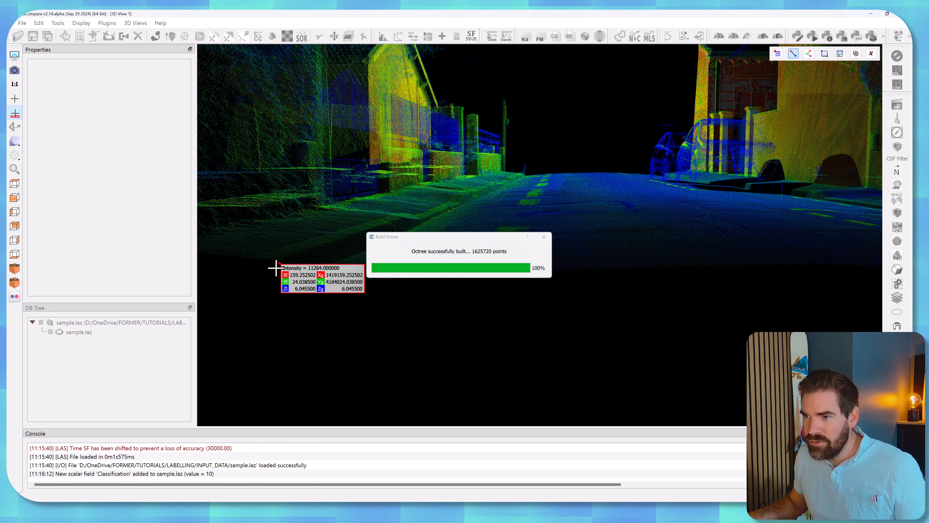
click(279, 286)
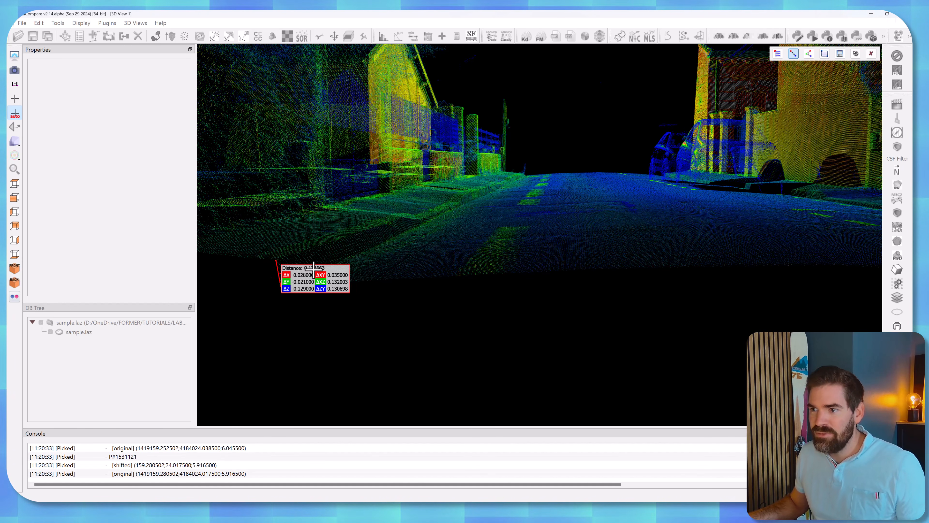
click(872, 53)
Examine the whole street scene from several angles, including road, parked cars, buildings and cables, with sample.laz selected.
scroll(575, 150, down, 5)
scroll(659, 197, up, 5)
right_drag(702, 213, 424, 202)
drag(560, 203, 595, 216)
ctrl+scroll(560, 210, up, 1)
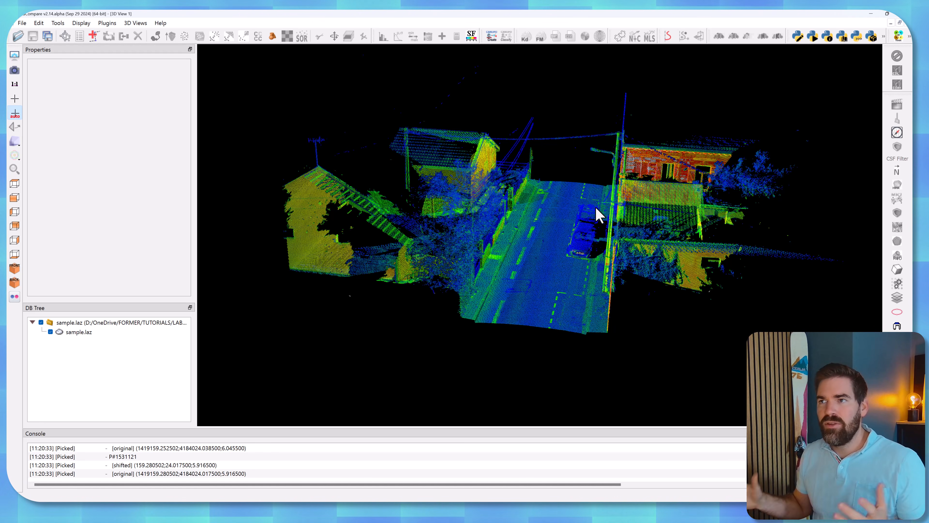
click(92, 333)
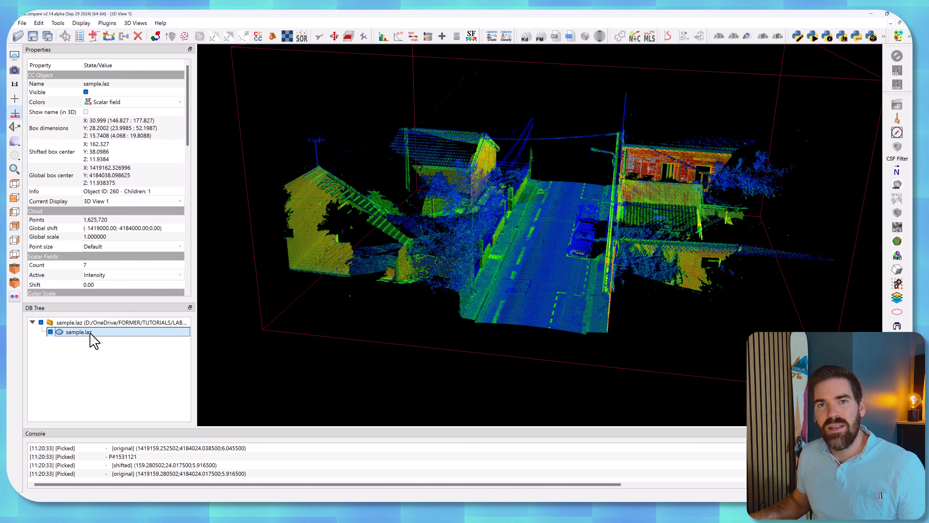
right_drag(451, 238, 445, 219)
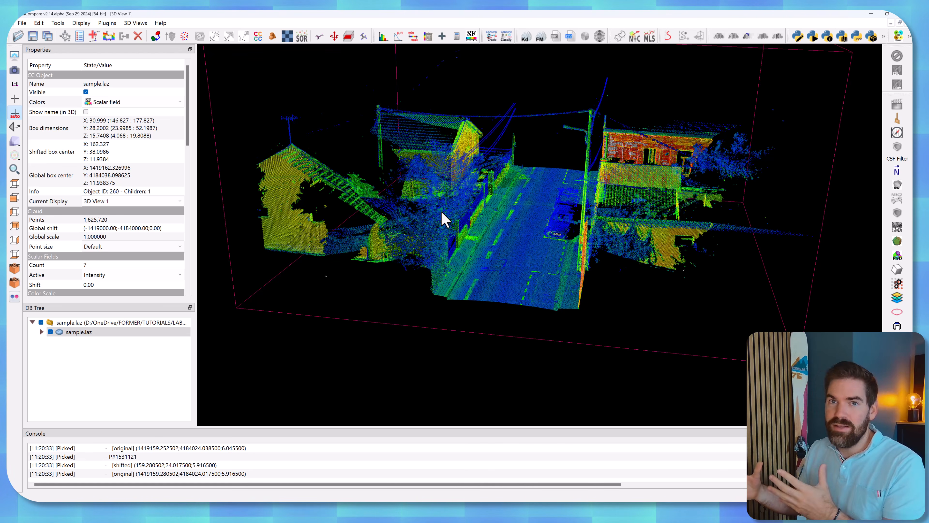
right_drag(572, 200, 568, 189)
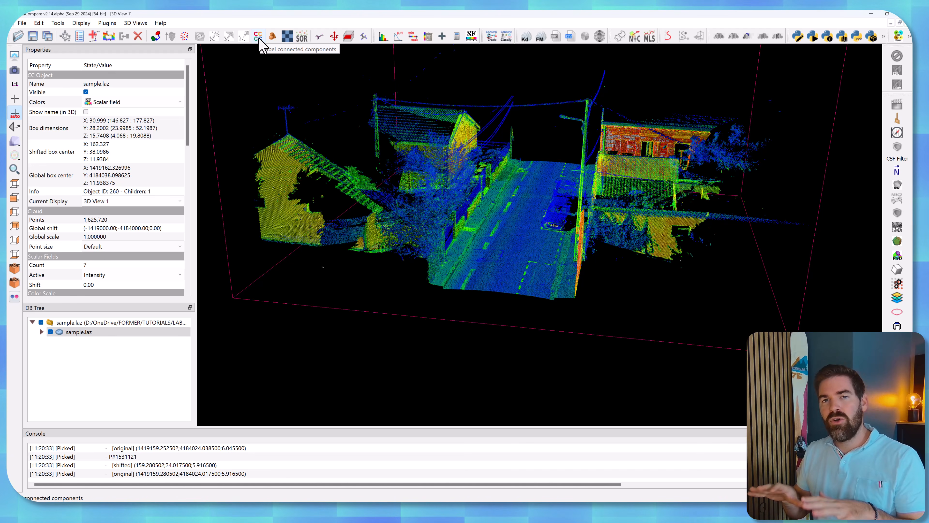
drag(442, 197, 553, 200)
right_drag(355, 231, 454, 233)
Show the octree of sample.laz and view it from the top in orthographic projection.
click(42, 332)
click(60, 342)
click(84, 342)
drag(280, 295, 256, 279)
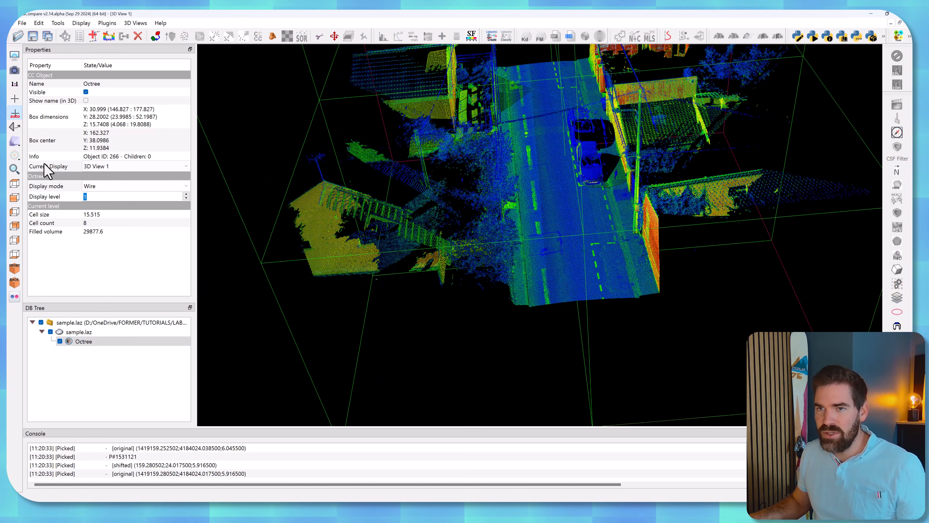
click(15, 142)
click(42, 141)
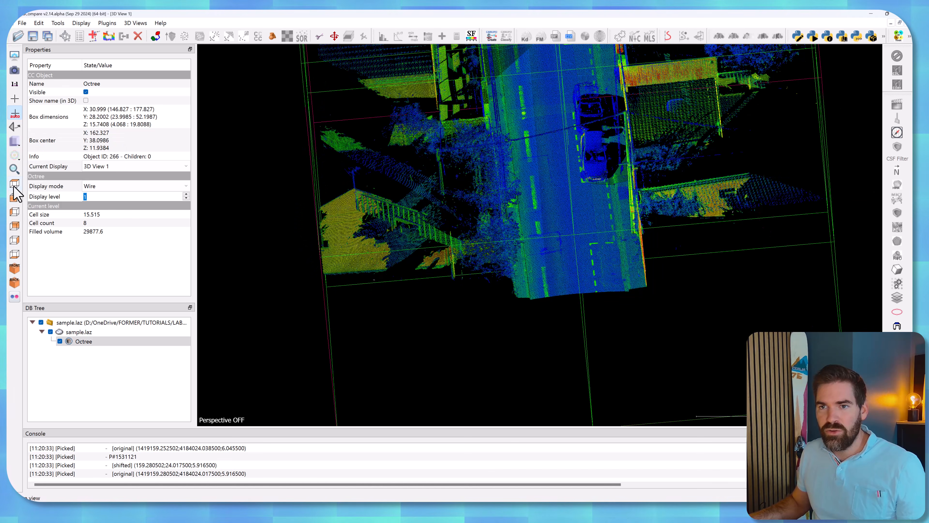
click(15, 185)
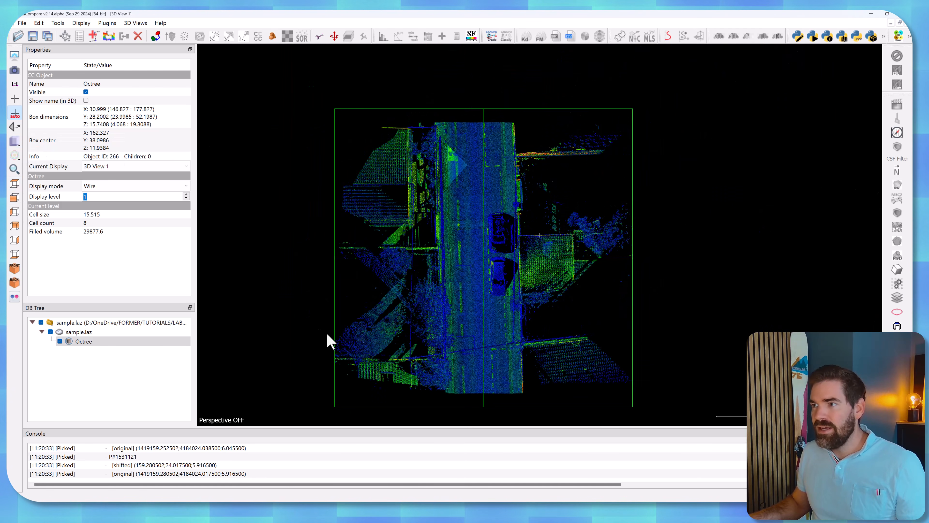
Set the octree's display level to 6 and inspect its grid cells over the street.
click(185, 194)
click(185, 194)
click(185, 194)
click(185, 193)
click(185, 193)
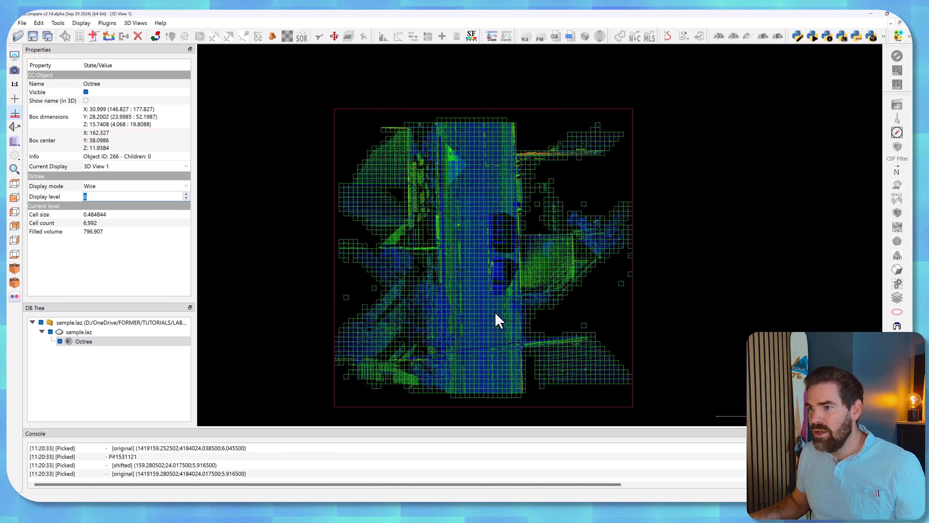
scroll(494, 311, up, 3)
right_drag(461, 313, 471, 268)
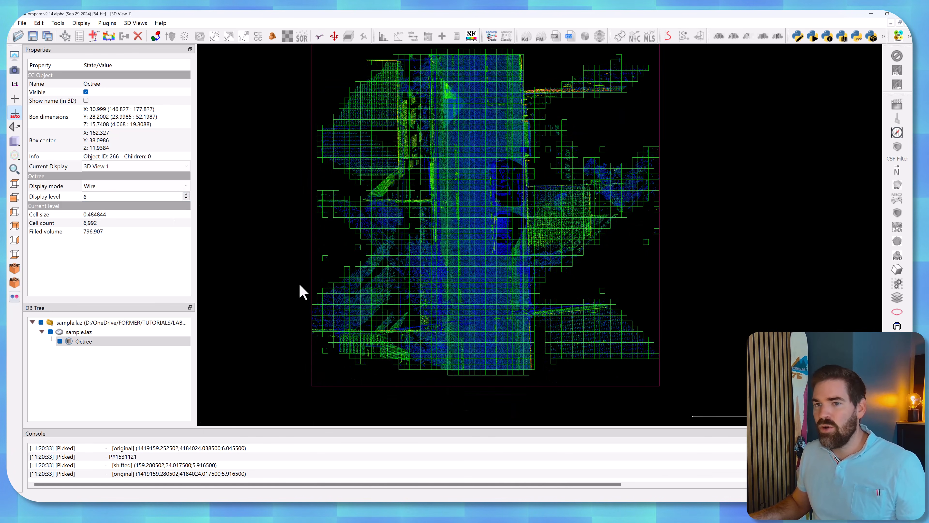
click(97, 342)
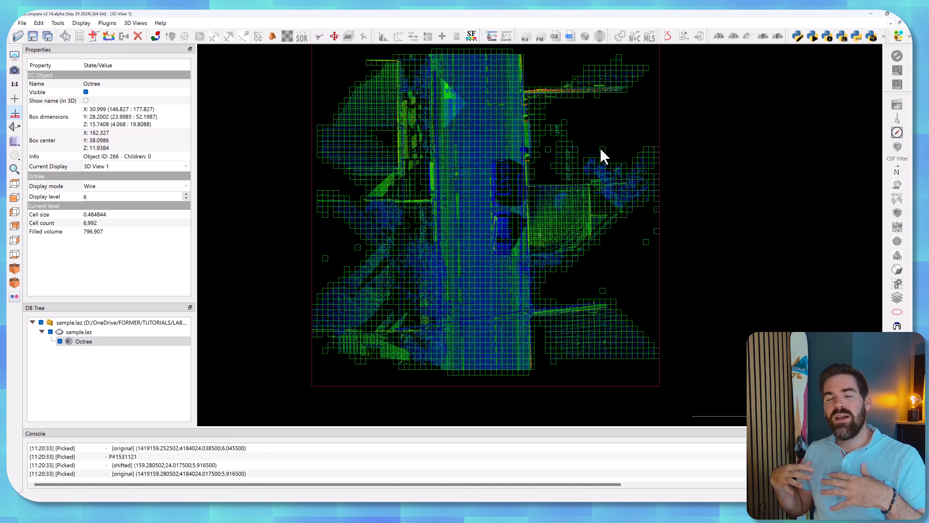
Hide the octree and select the sample.laz cloud, viewing the road and walls close up in perspective angle.
right_drag(584, 213, 582, 214)
drag(583, 214, 455, 211)
click(60, 342)
click(78, 332)
right_drag(456, 212, 453, 251)
drag(453, 251, 222, 322)
scroll(504, 246, up, 7)
scroll(504, 253, up, 3)
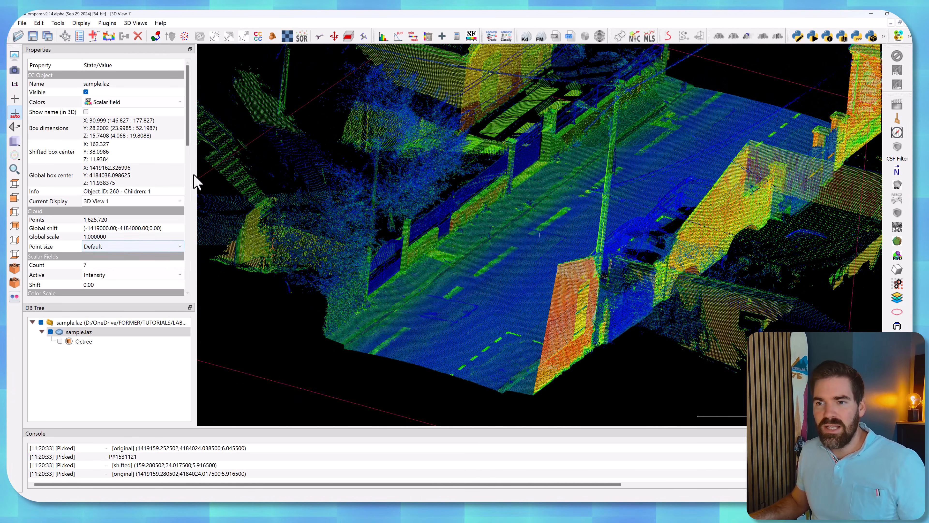
drag(189, 130, 174, 209)
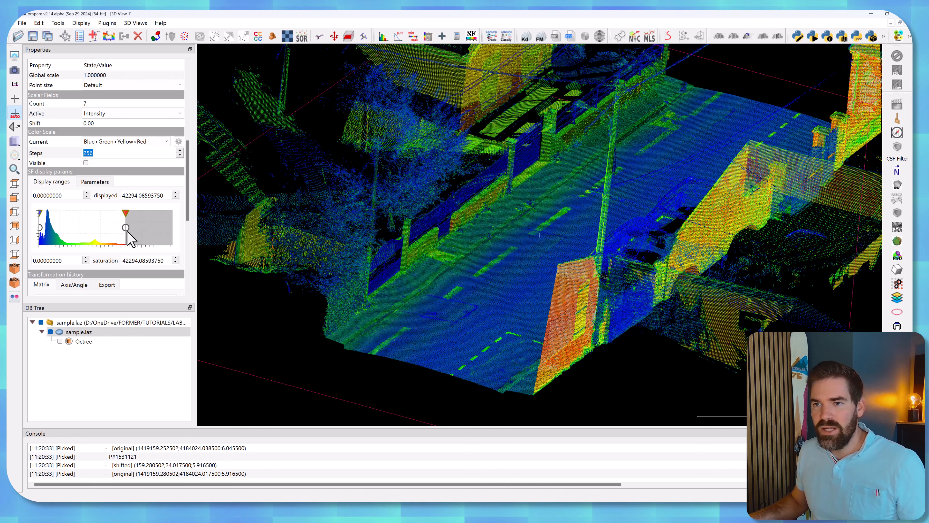
click(39, 22)
mouse_move(71, 117)
click(192, 175)
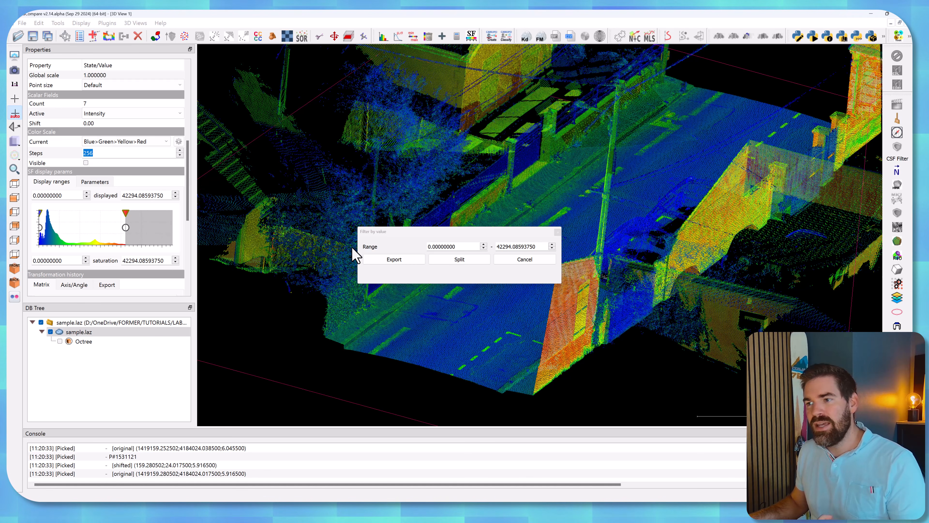
click(530, 260)
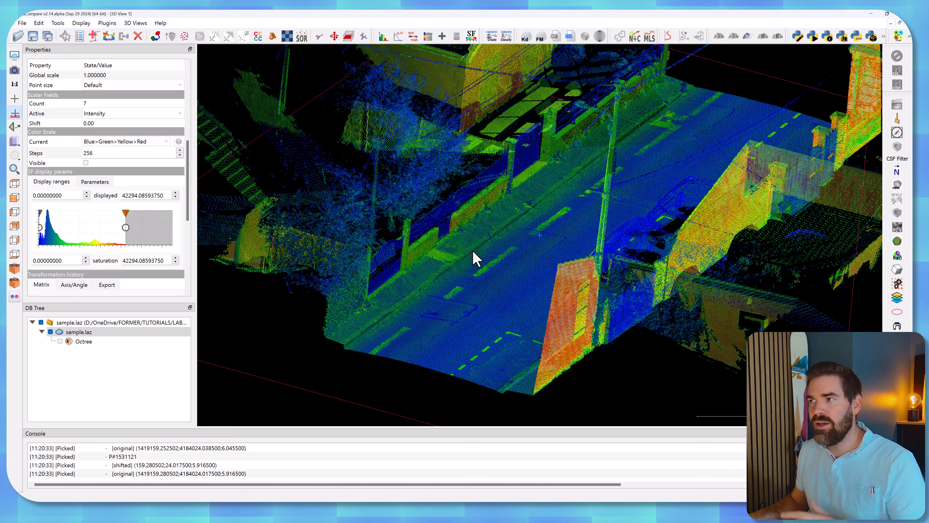
Lower the maximum displayed Intensity value on the histogram to isolate the low-intensity points and inspect the road.
drag(471, 253, 473, 255)
drag(126, 227, 62, 235)
drag(560, 231, 664, 238)
right_drag(664, 237, 585, 235)
drag(585, 235, 466, 165)
right_drag(467, 165, 467, 175)
scroll(467, 175, up, 3)
mouse_move(468, 175)
mouse_down()
mouse_move(477, 137)
mouse_move(440, 149)
mouse_move(462, 177)
mouse_up()
Raise the maximum displayed Intensity value to 65280 and inspect the road markings and parked car.
drag(63, 234, 201, 235)
drag(375, 168, 539, 194)
right_drag(524, 212, 493, 210)
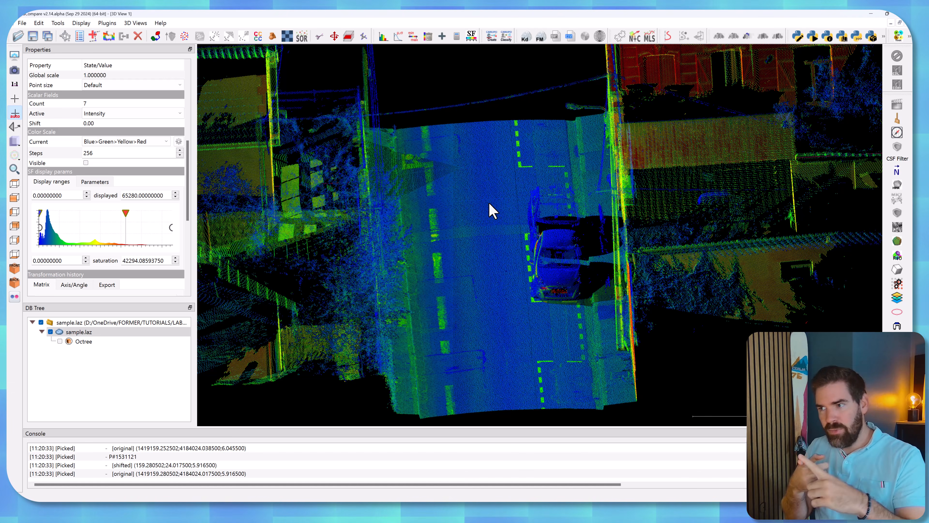
Run the CSF filter on sample.laz with cloth resolution 0.5, classification threshold 0.1 and cloth mesh export enabled.
drag(431, 263, 443, 196)
right_drag(441, 190, 504, 200)
scroll(505, 198, down, 2)
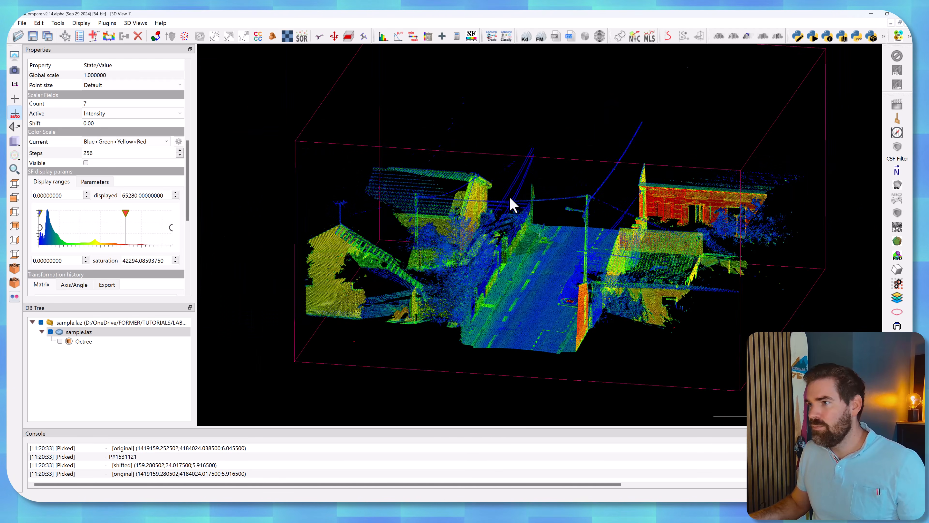
drag(505, 198, 577, 223)
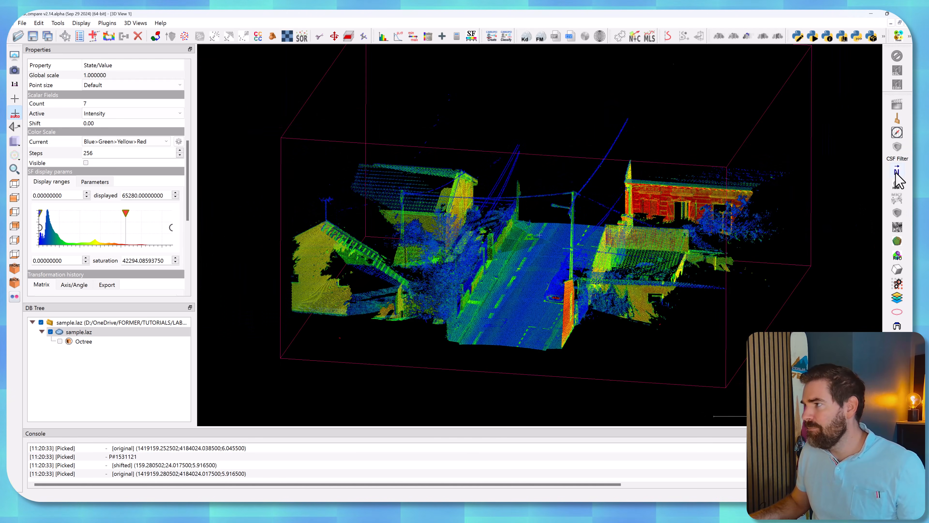
click(897, 162)
click(462, 245)
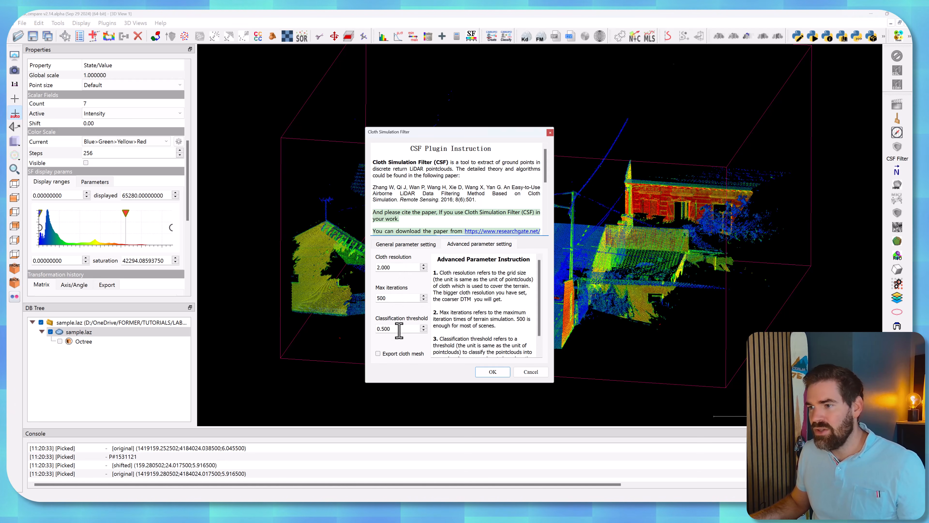
click(378, 353)
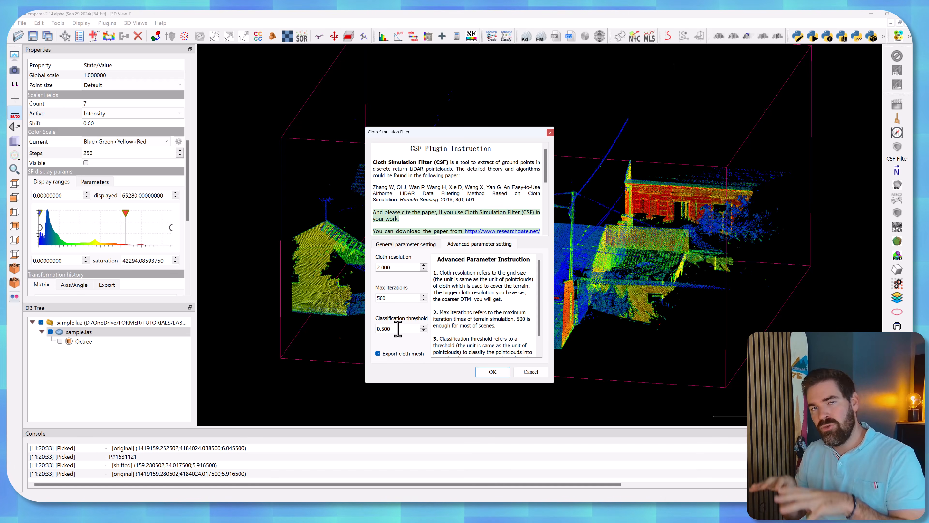
key(shift+Tab)
key(shift+Tab)
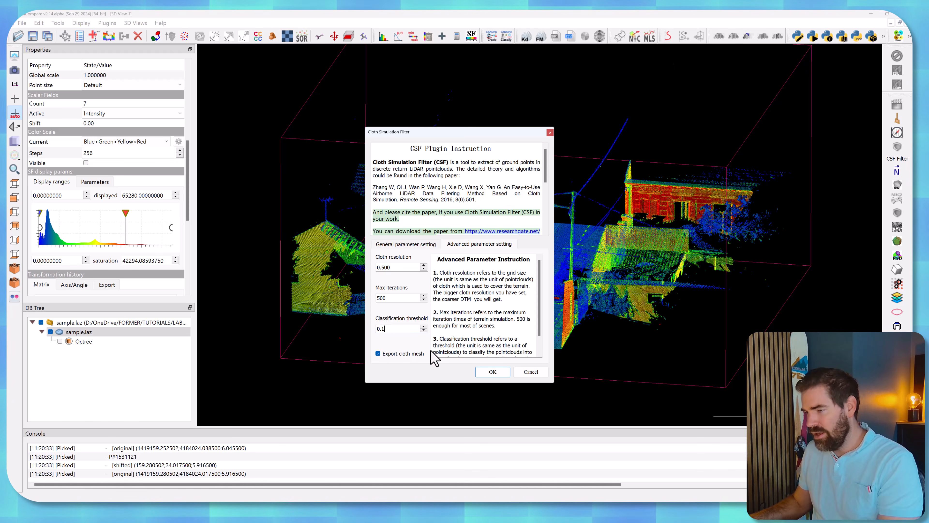
click(487, 372)
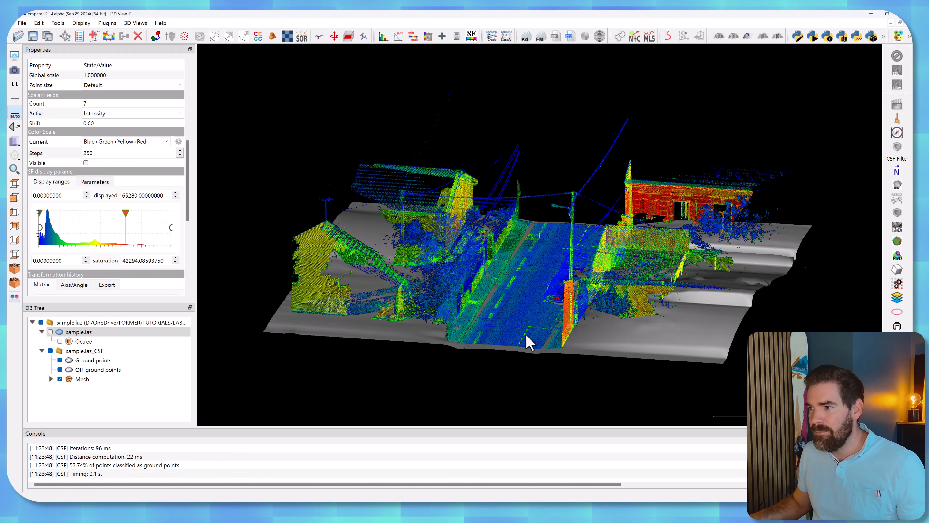
Hide the ground and off-ground points to examine the exported cloth mesh on its own.
scroll(527, 366, up, 5)
click(60, 360)
click(59, 370)
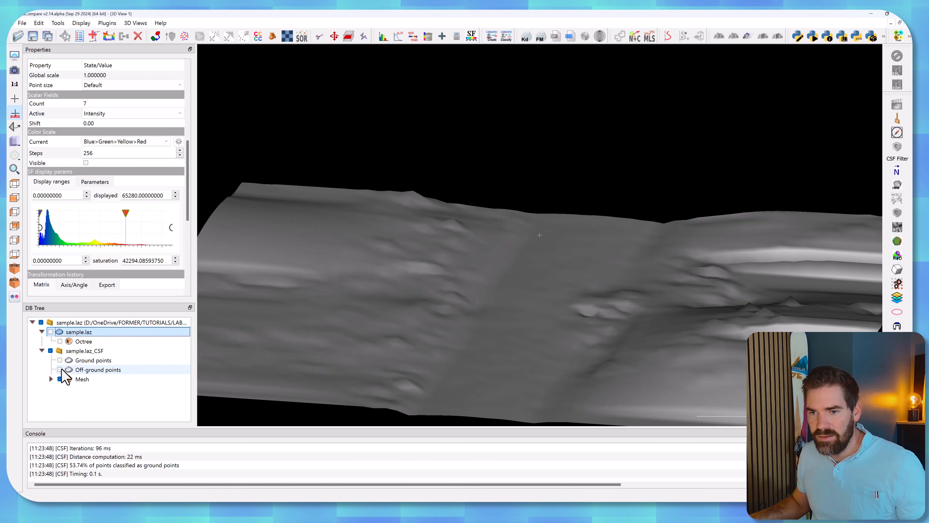
drag(470, 326, 554, 288)
Hide the cloth mesh and off-ground points and examine the extracted ground points alone.
click(60, 369)
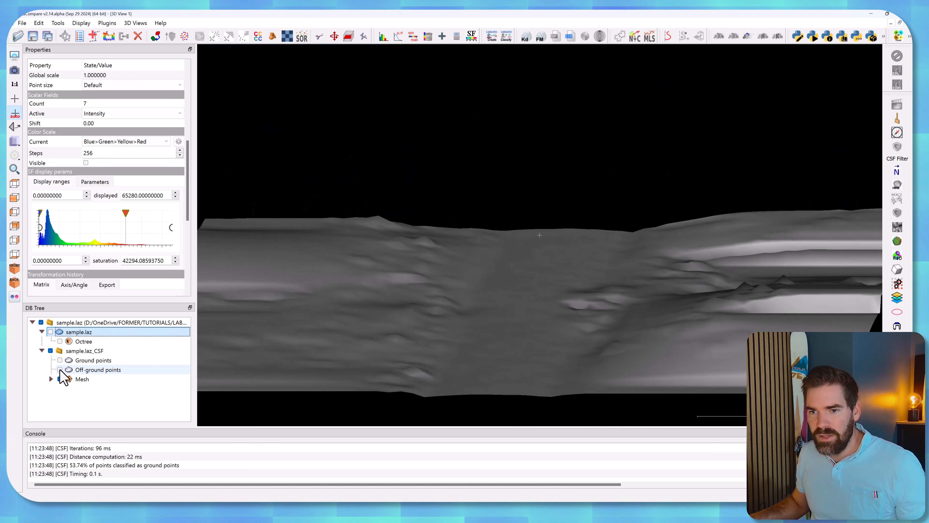
click(59, 379)
click(59, 360)
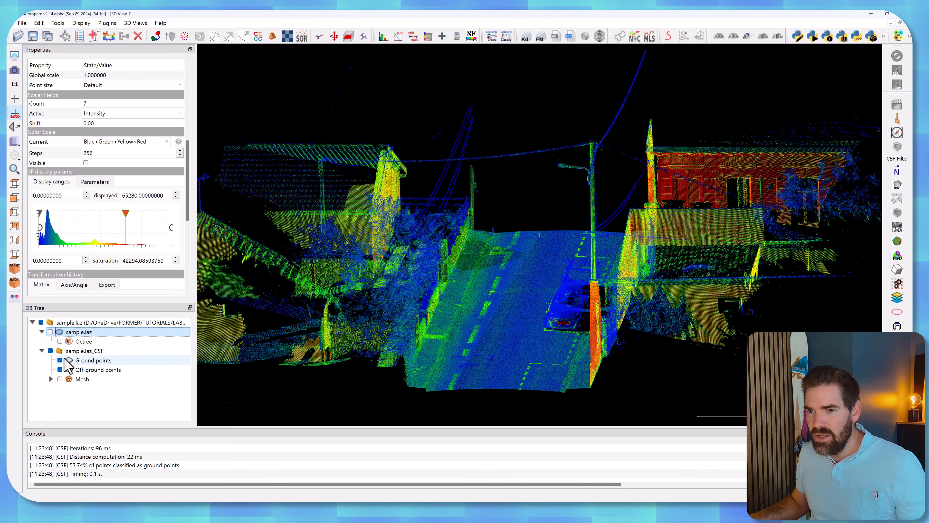
click(60, 369)
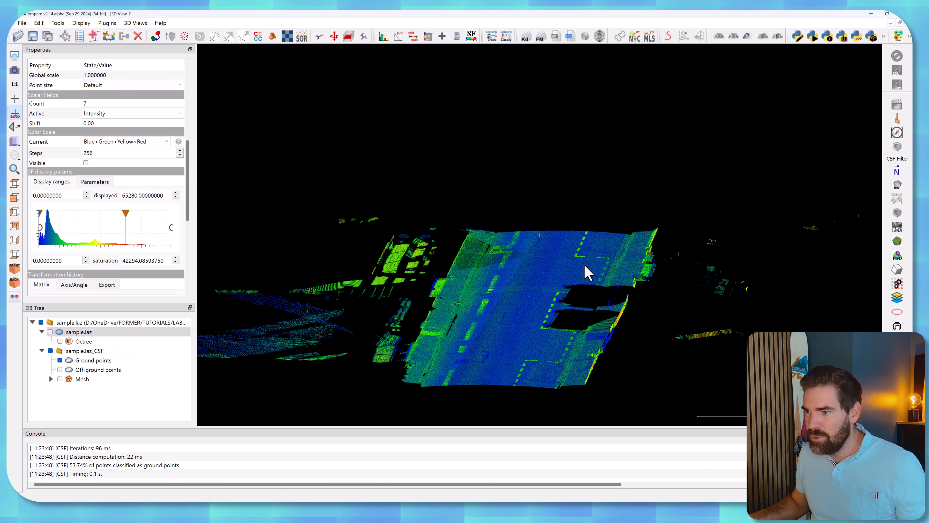
right_drag(490, 301, 532, 283)
drag(534, 282, 414, 207)
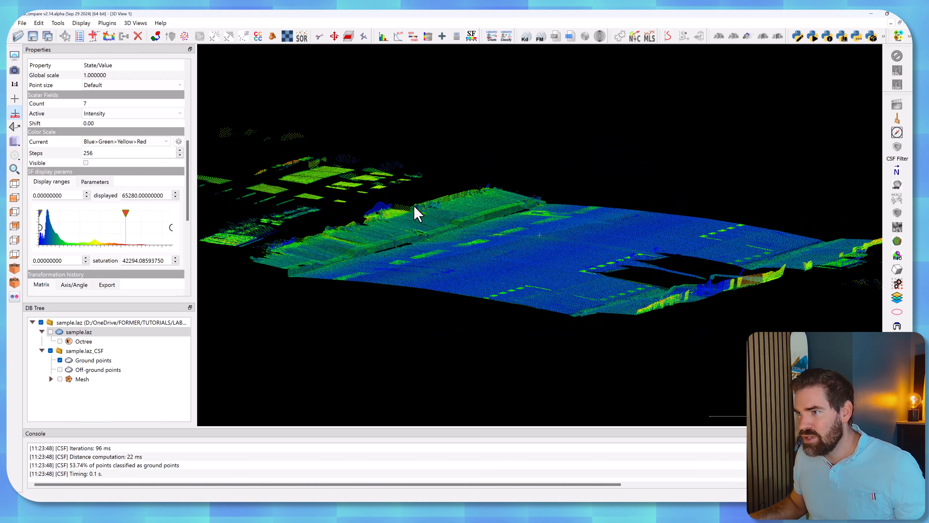
drag(486, 219, 505, 257)
Delete the sample.laz_CSF group and make the original sample.laz cloud visible again.
click(84, 351)
key(Delete)
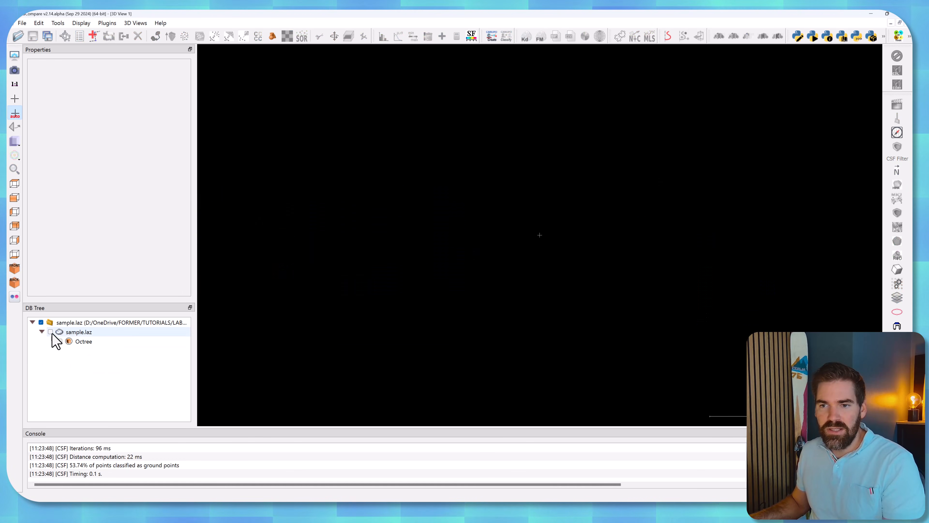
click(50, 332)
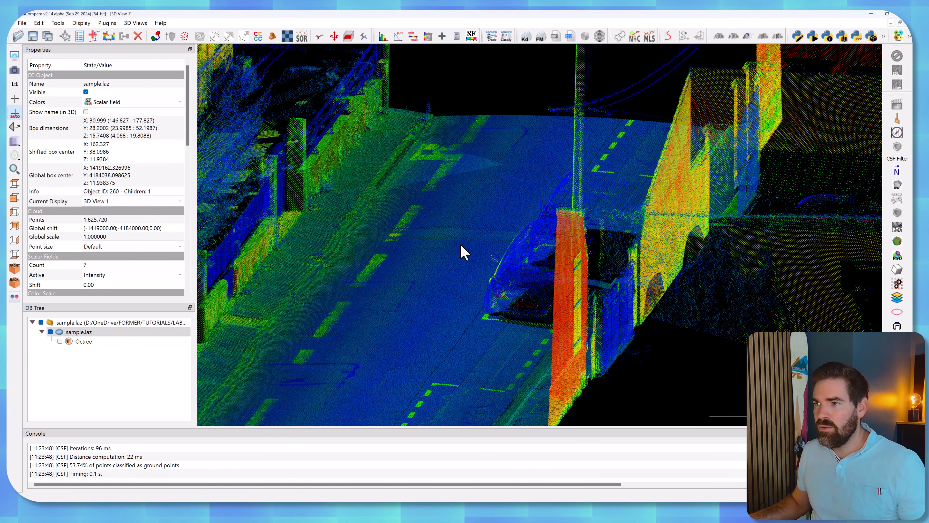
drag(461, 245, 469, 251)
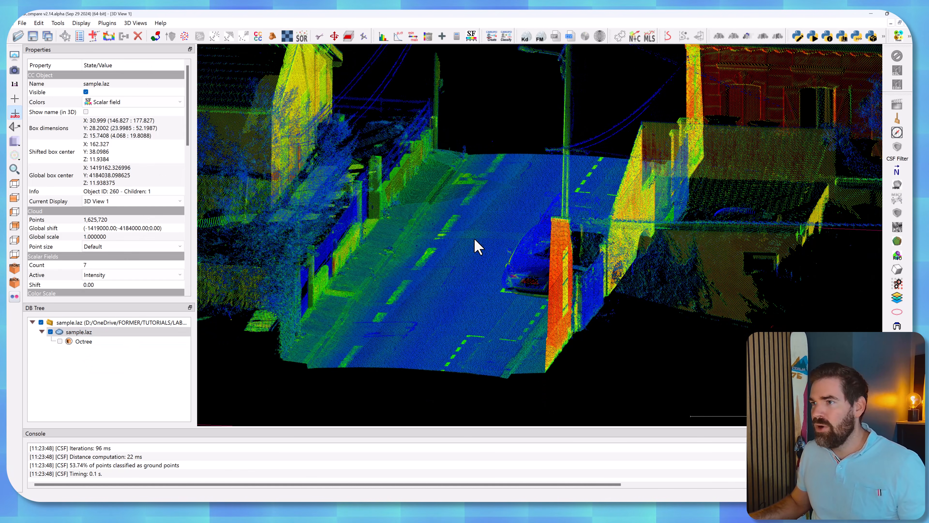
Run the CSF filter on sample.laz again with cloth resolution 2, a changed maximum iteration count, threshold 0.1 and cloth mesh export.
click(897, 147)
click(476, 244)
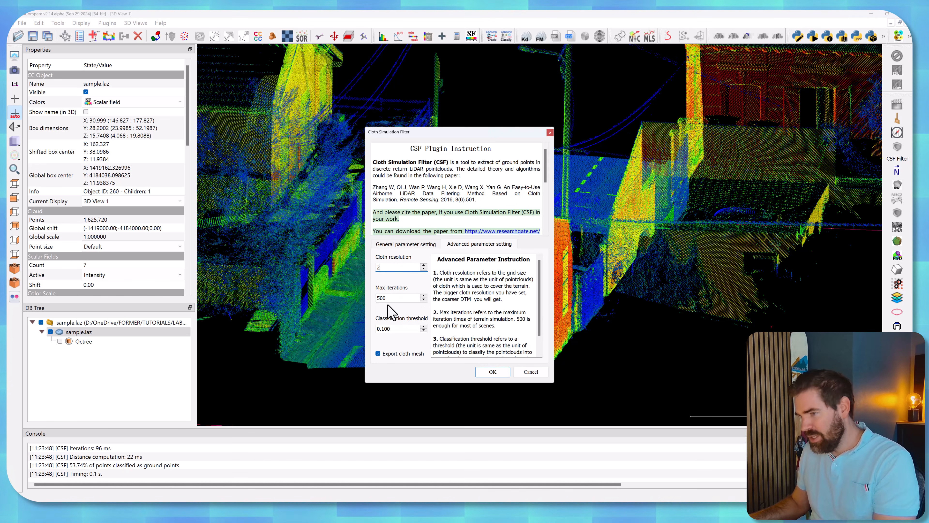
key(Tab)
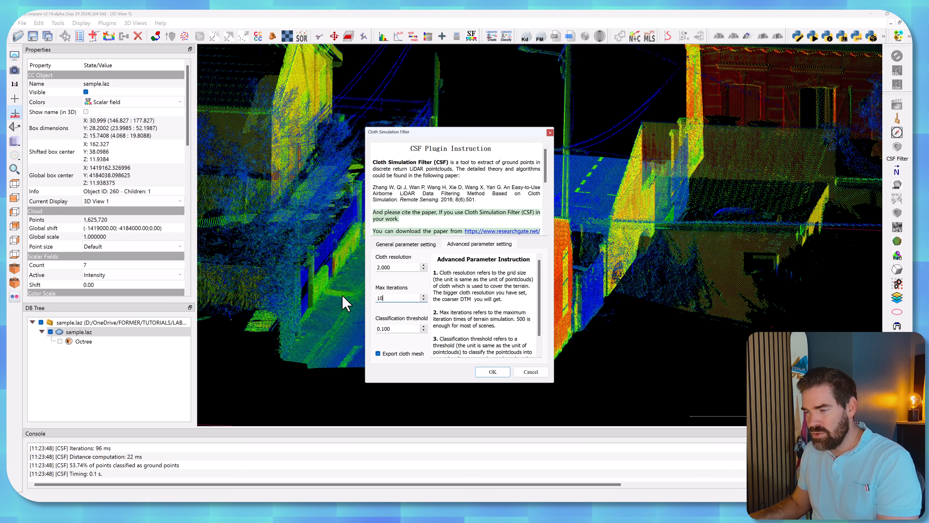
click(492, 372)
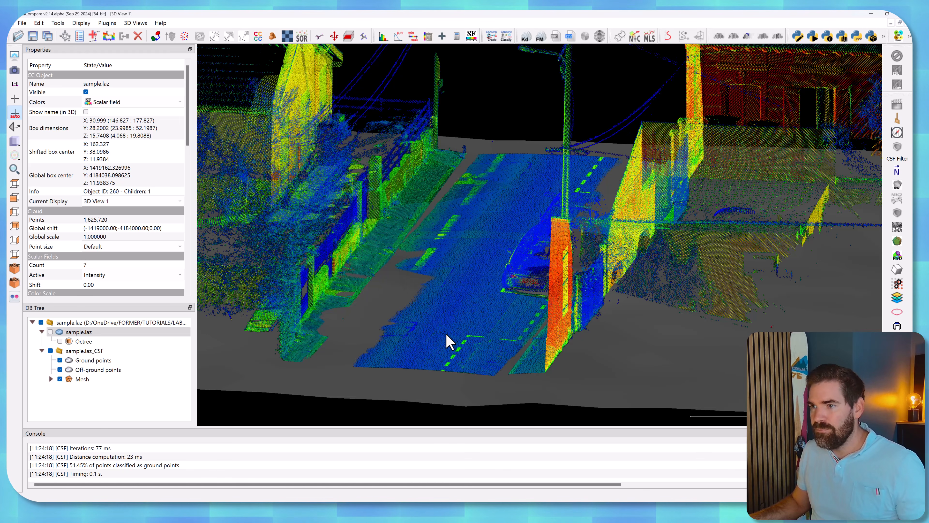
Hide the ground points and cloth mesh of the new CSF result and examine the off-ground points alone.
click(60, 370)
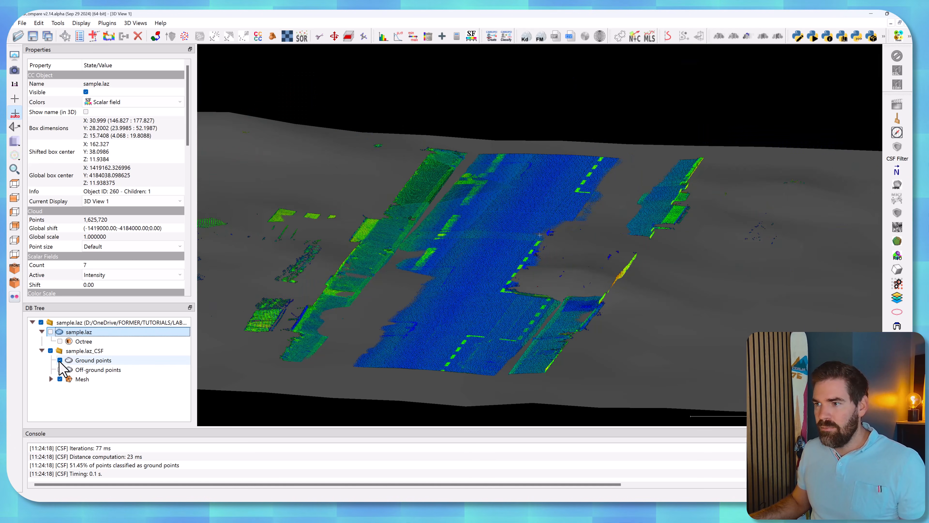
click(60, 360)
click(60, 370)
click(60, 379)
scroll(447, 223, up, 5)
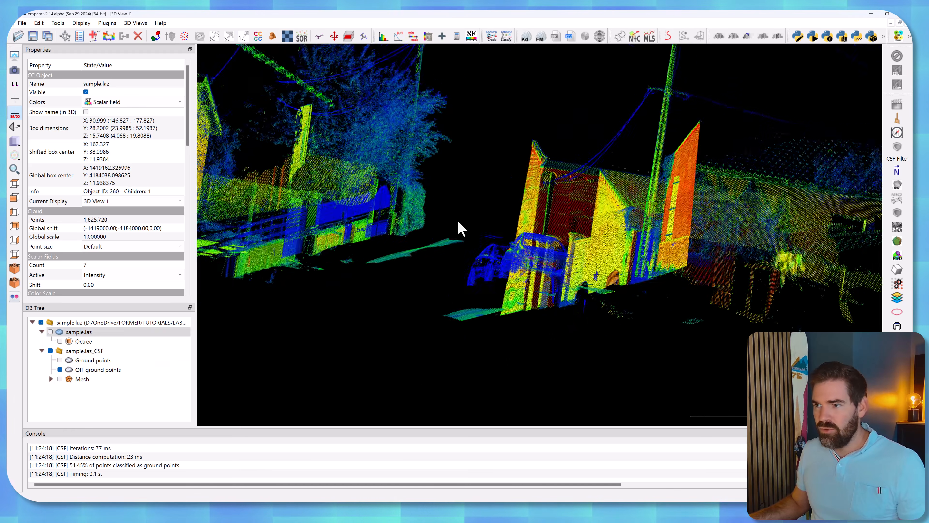
drag(433, 253, 460, 263)
drag(452, 362, 476, 165)
Display the ground points alone for comparison and return to showing only the off-ground points.
click(59, 360)
click(59, 369)
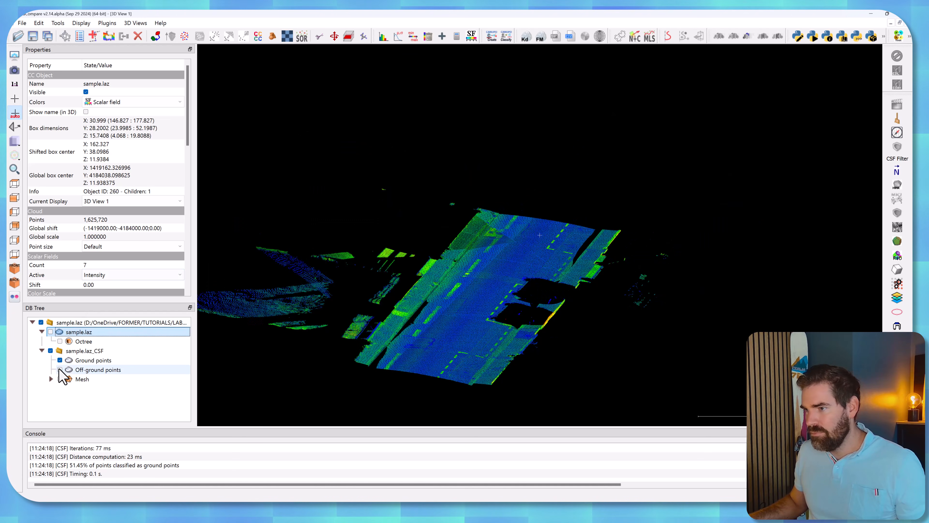
click(59, 369)
click(60, 360)
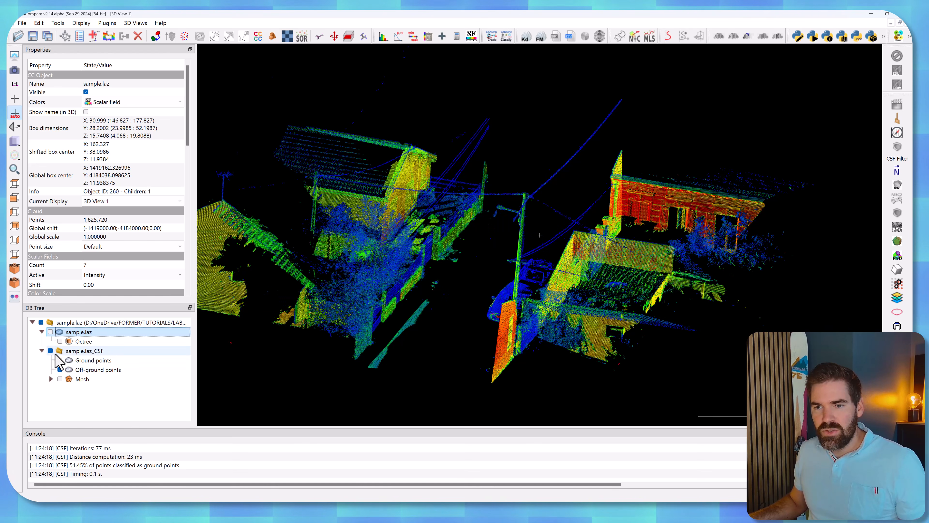
Collapse the sample.laz branches and add an empty top-level group named LABELLED_PCD.
click(42, 350)
click(41, 331)
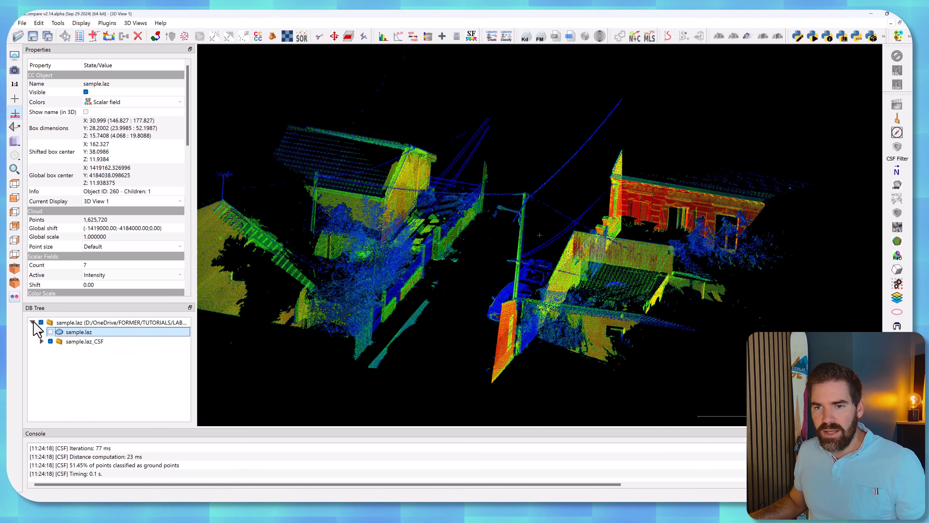
click(32, 322)
right_click(49, 355)
click(66, 350)
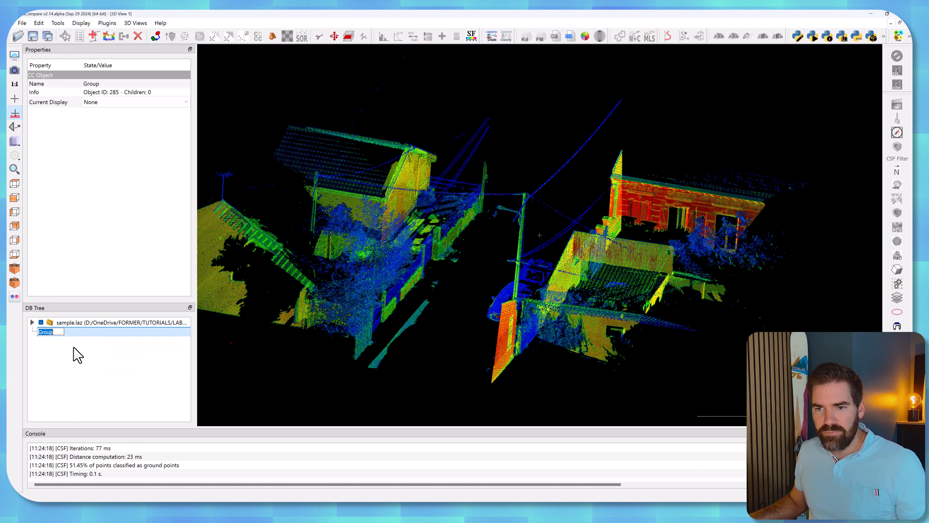
text(wo)
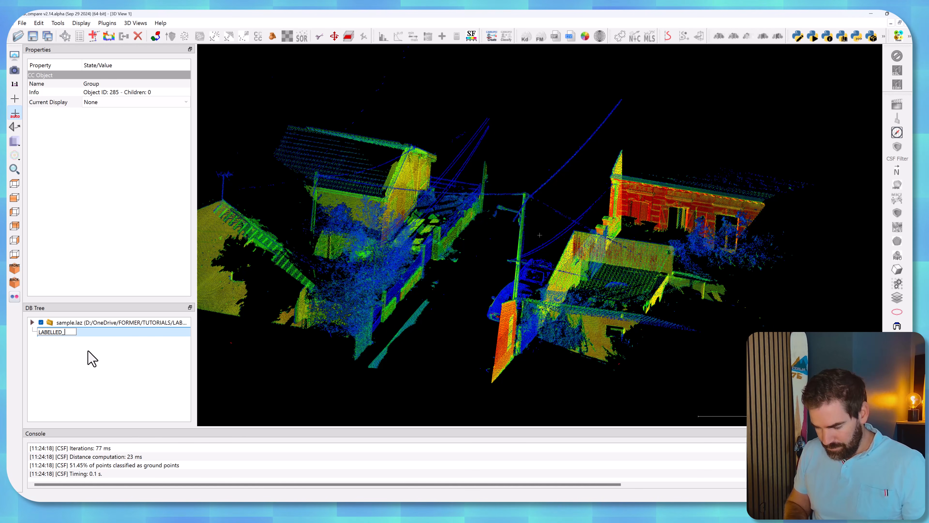
key(Return)
Add a second empty top-level group and name it WIP.
click(32, 323)
click(32, 322)
right_click(53, 333)
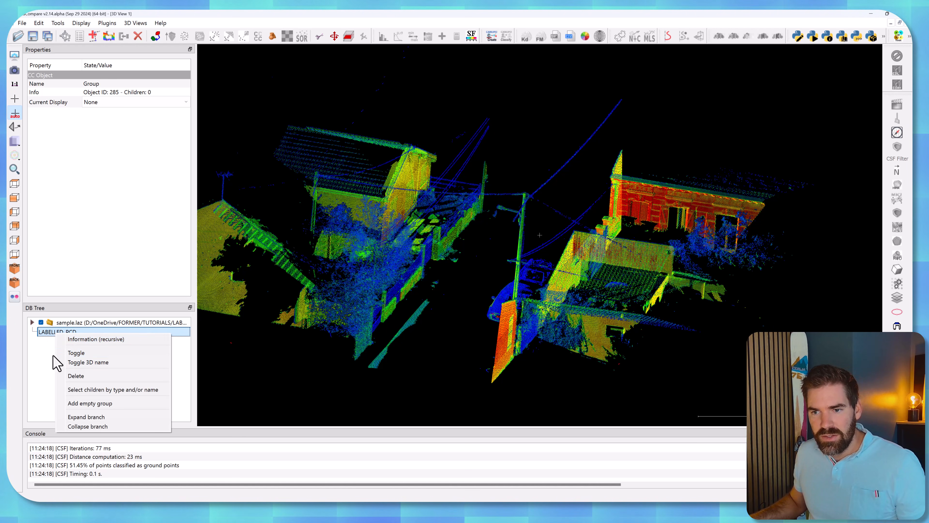
click(55, 352)
click(51, 333)
right_click(53, 333)
click(57, 358)
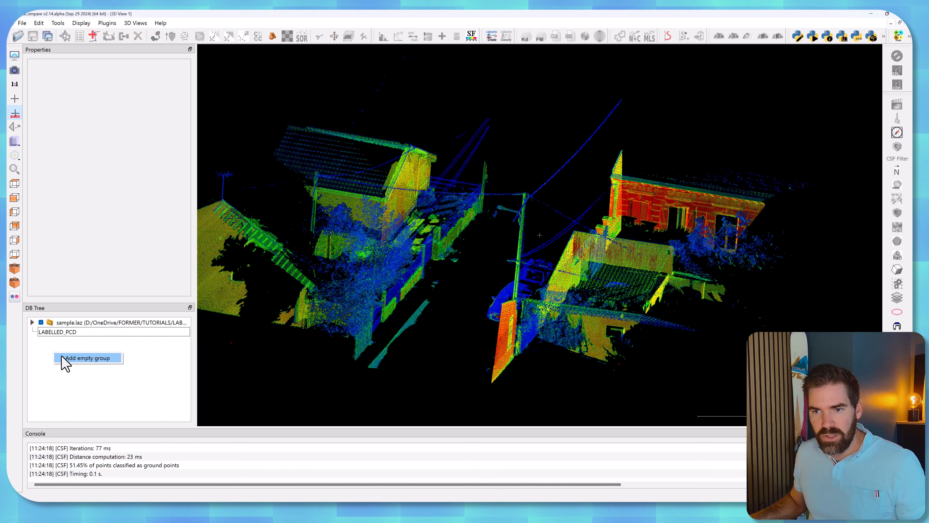
double_click(48, 342)
text(W)
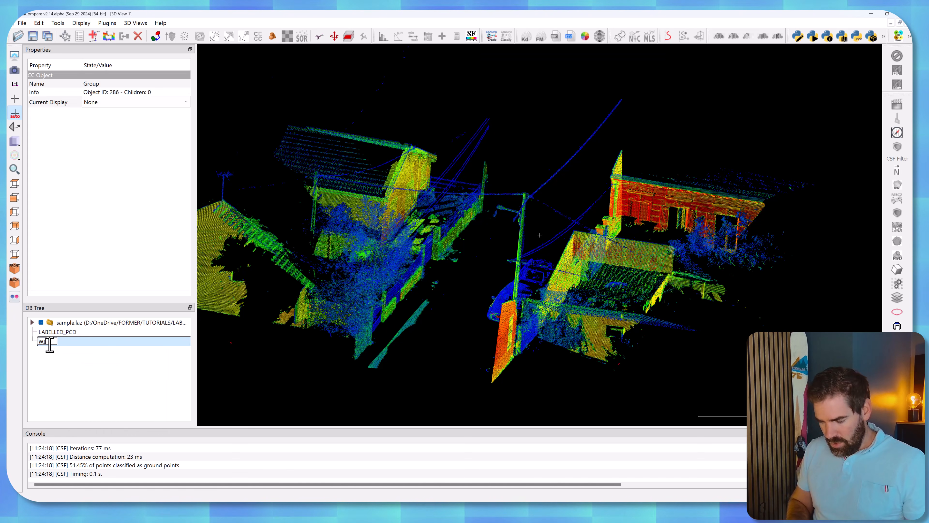
text(IP)
key(Return)
Add an empty group named DONE and move both WIP and DONE into the LABELLED_PCD group.
right_click(53, 362)
click(84, 365)
double_click(47, 351)
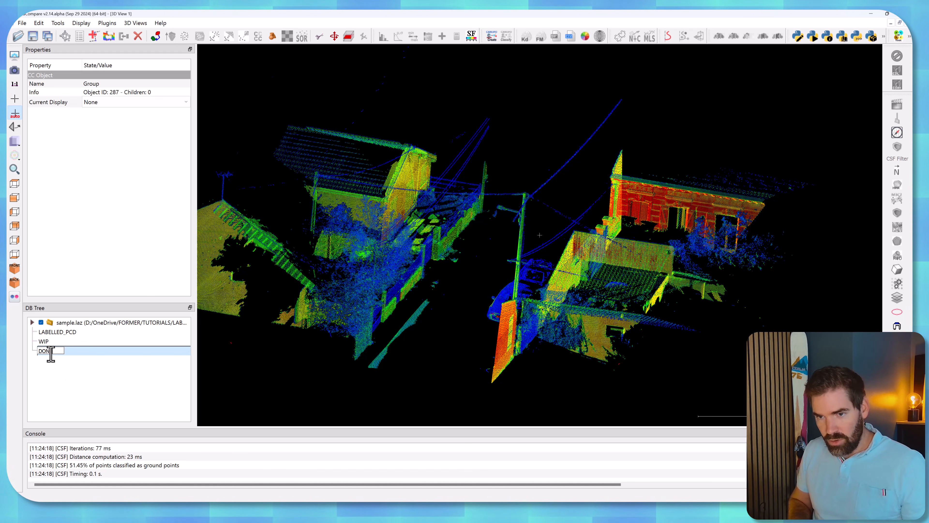
key(Return)
ctrl+click(44, 341)
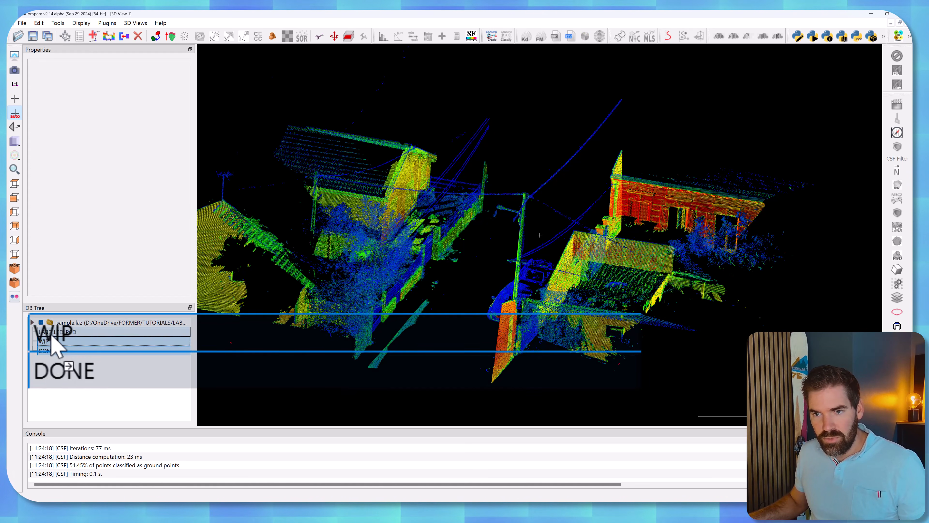
drag(53, 333, 52, 332)
Create a RAW group inside LABELLED_PCD and move the original sample.laz cloud into it.
click(32, 323)
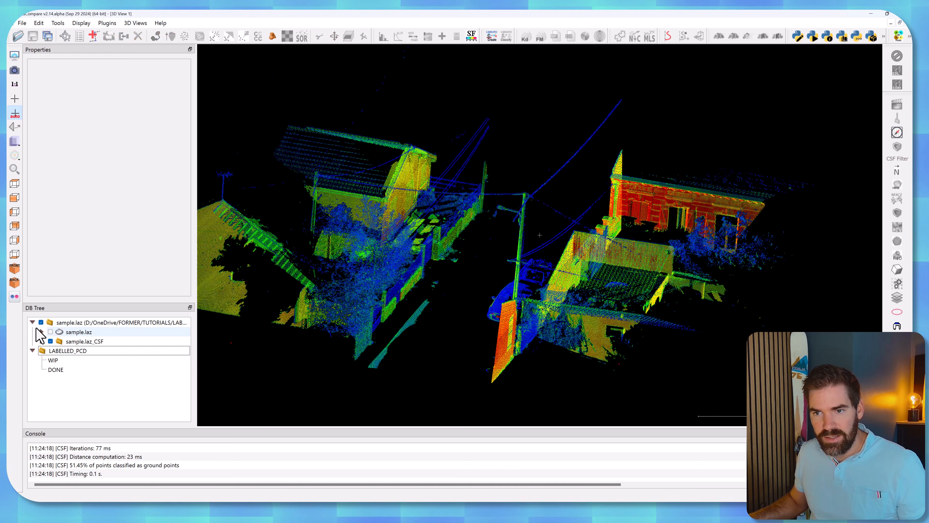
click(41, 342)
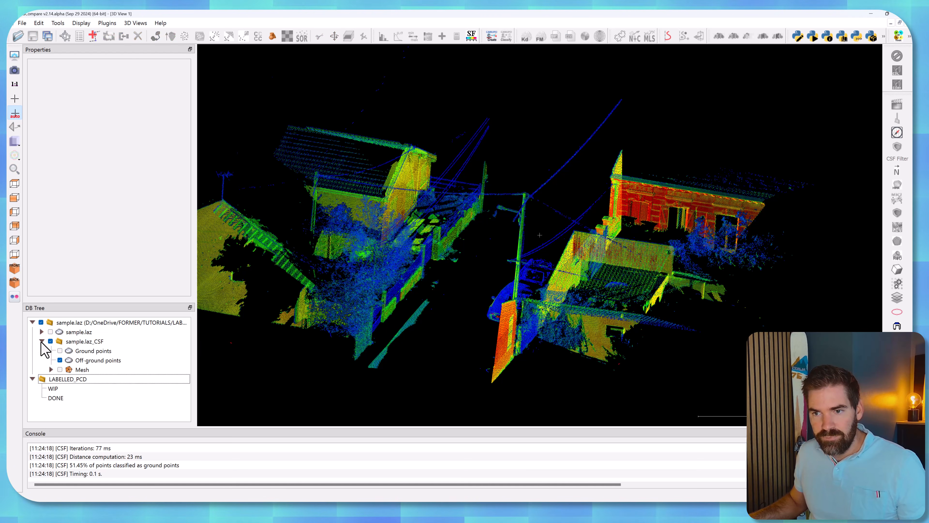
right_click(63, 331)
click(57, 325)
click(66, 331)
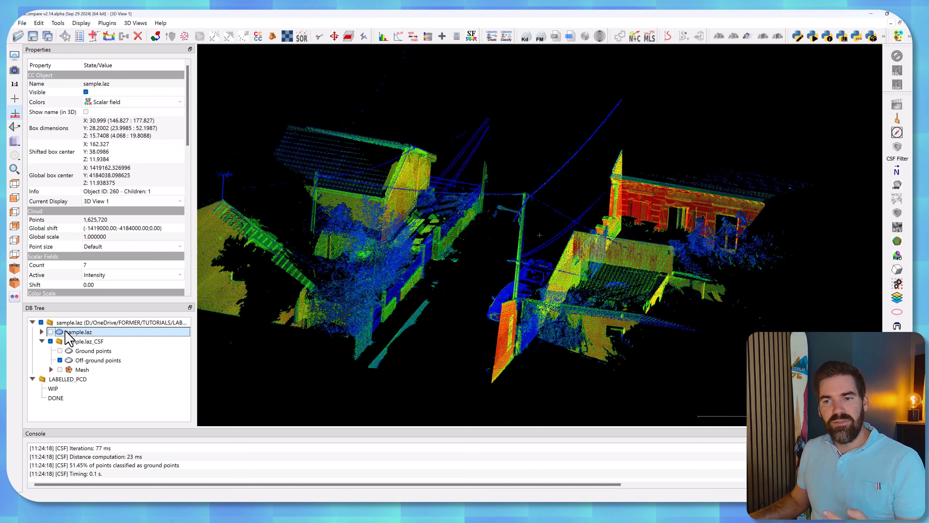
right_click(56, 414)
click(71, 419)
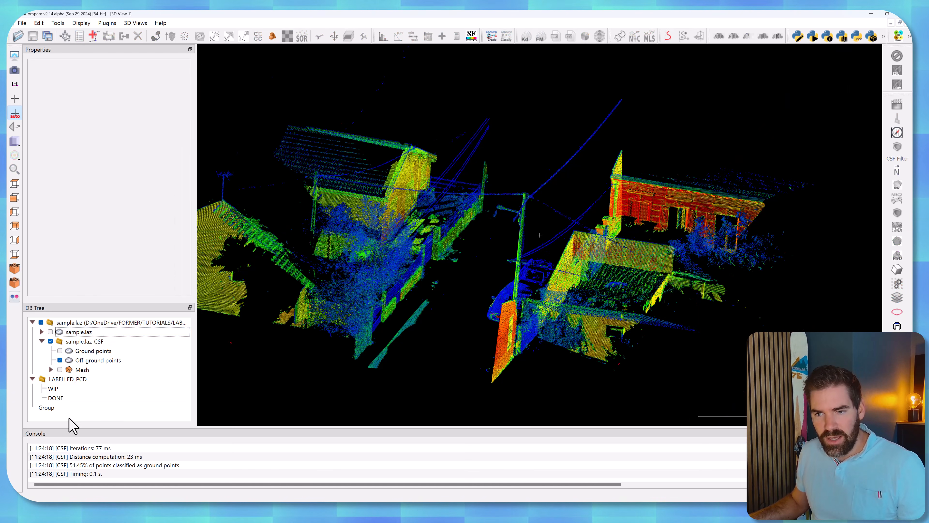
double_click(47, 408)
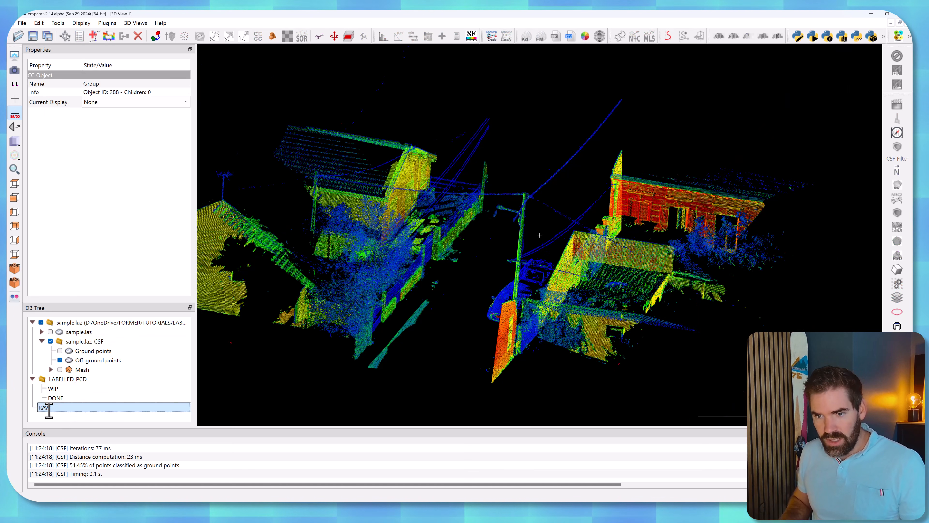
click(54, 414)
drag(47, 409, 61, 380)
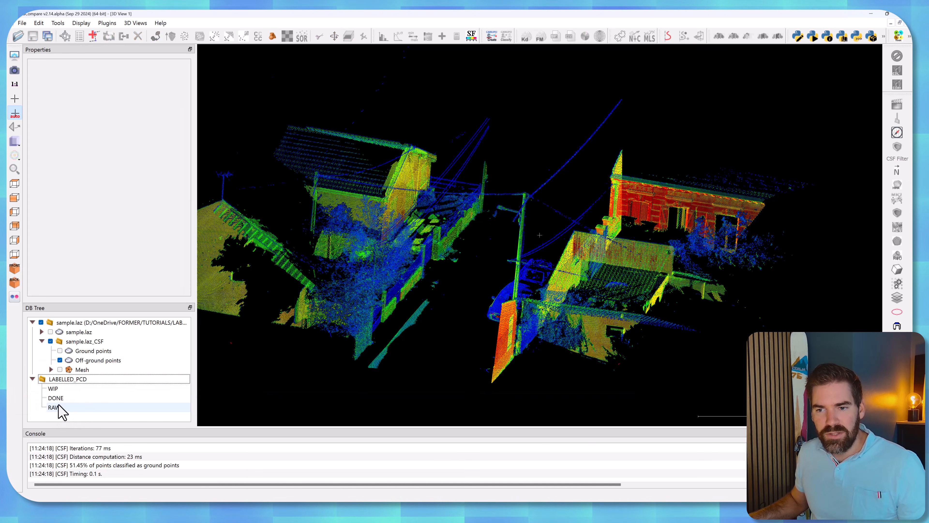
drag(66, 331, 66, 409)
click(41, 398)
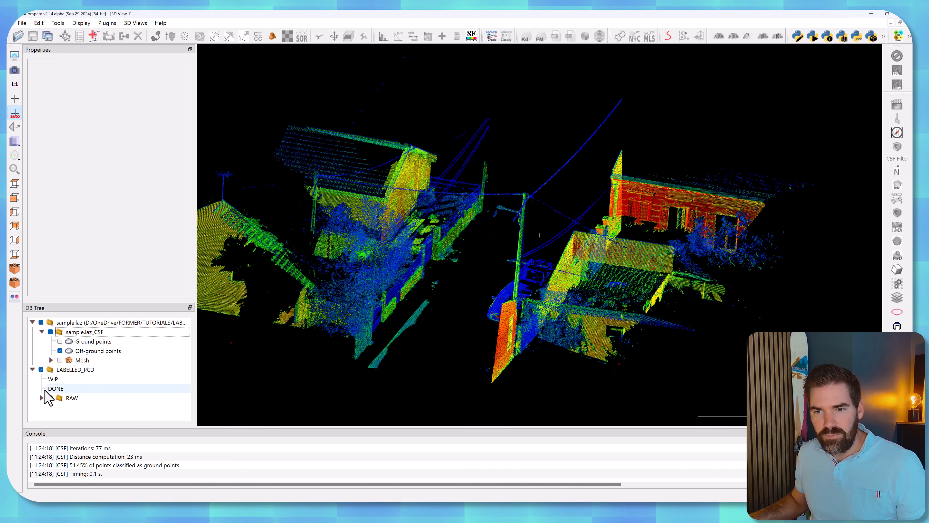
Move the Ground points and Off-ground points clouds from sample.laz_CSF into the WIP group.
click(84, 343)
click(80, 353)
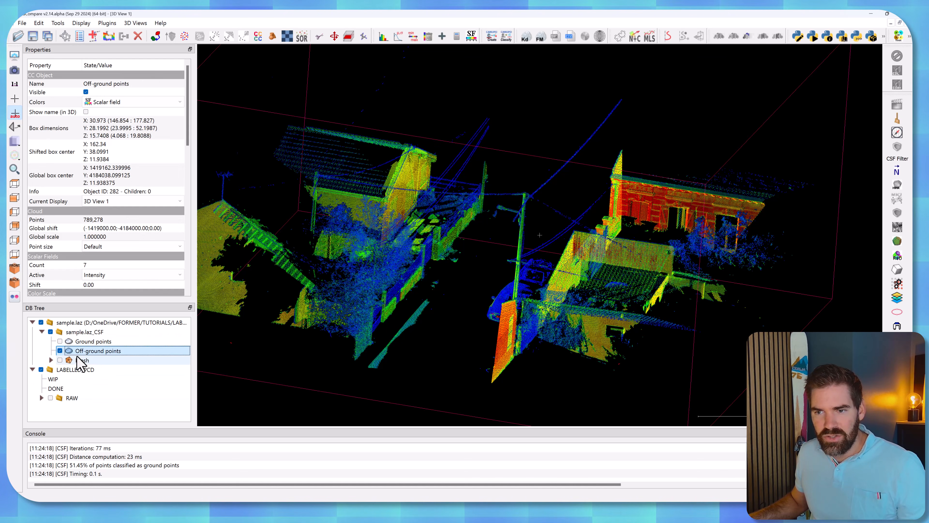
click(60, 342)
click(60, 342)
drag(85, 343, 85, 382)
drag(84, 342, 80, 368)
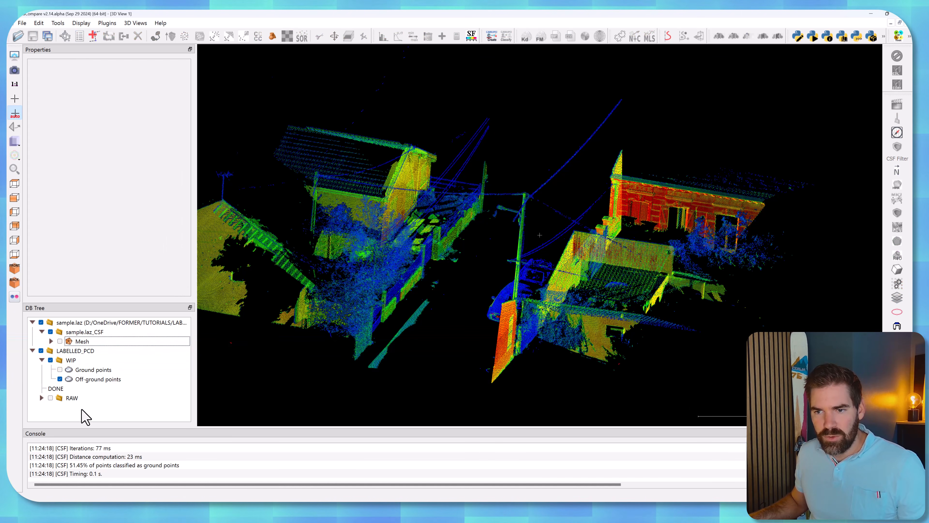
Create a TODO group inside WIP and place the Ground points cloud in it.
click(76, 418)
double_click(43, 407)
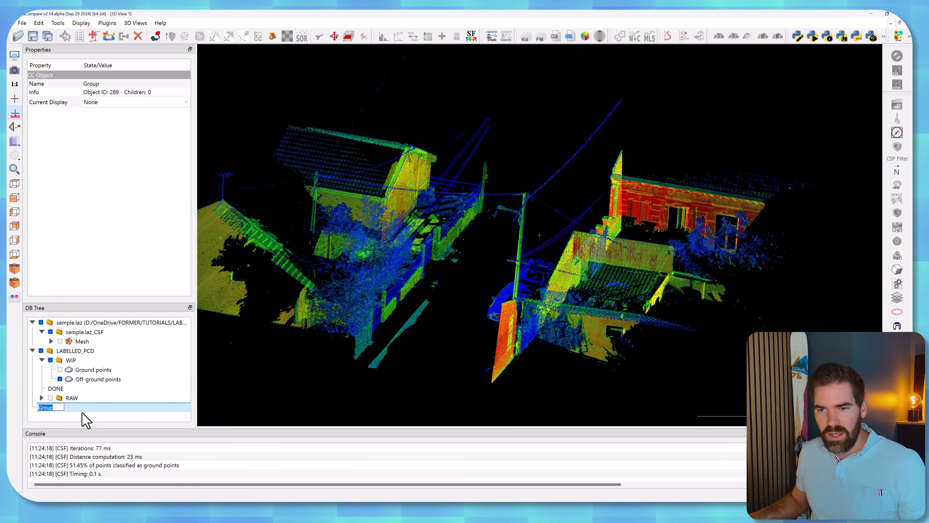
text(TODO)
key(Return)
drag(46, 407, 84, 388)
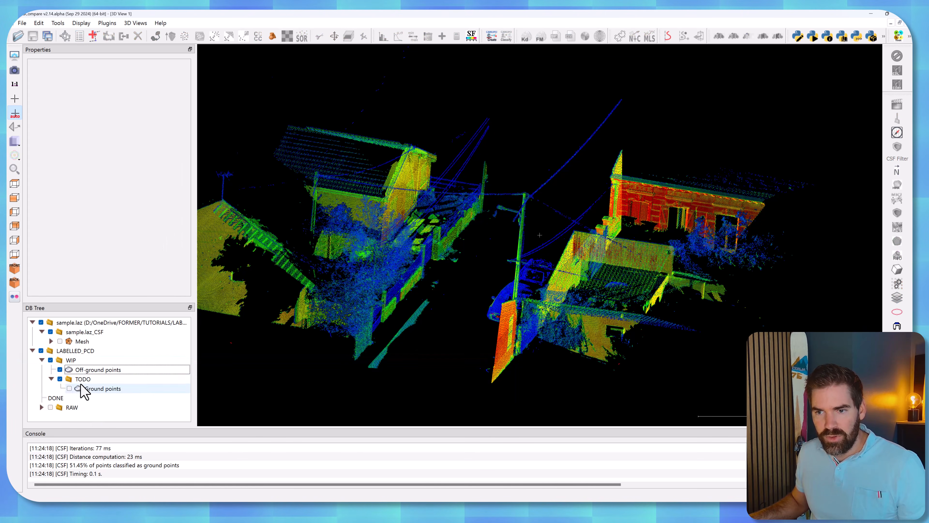
Turn on the Ground points cloud inside TODO, but hide the TODO group as a whole.
click(60, 379)
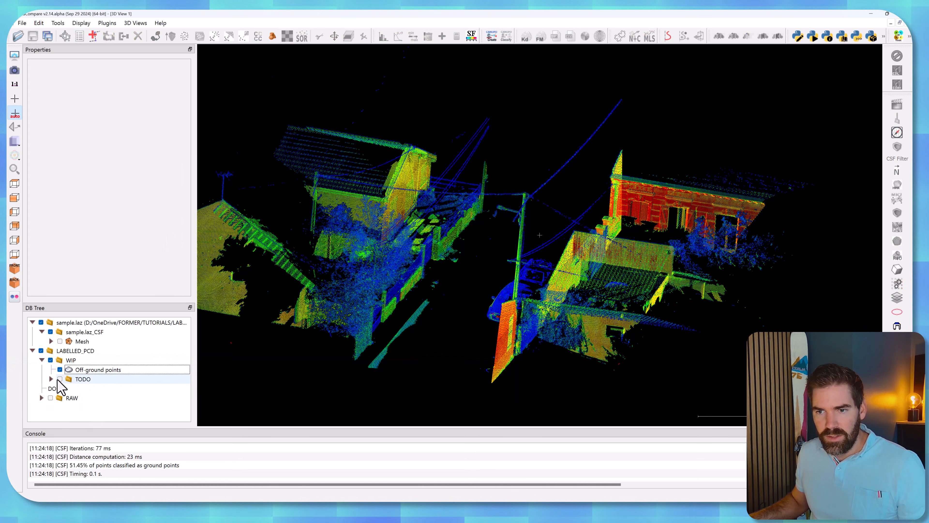
click(69, 387)
click(60, 379)
click(59, 379)
click(60, 379)
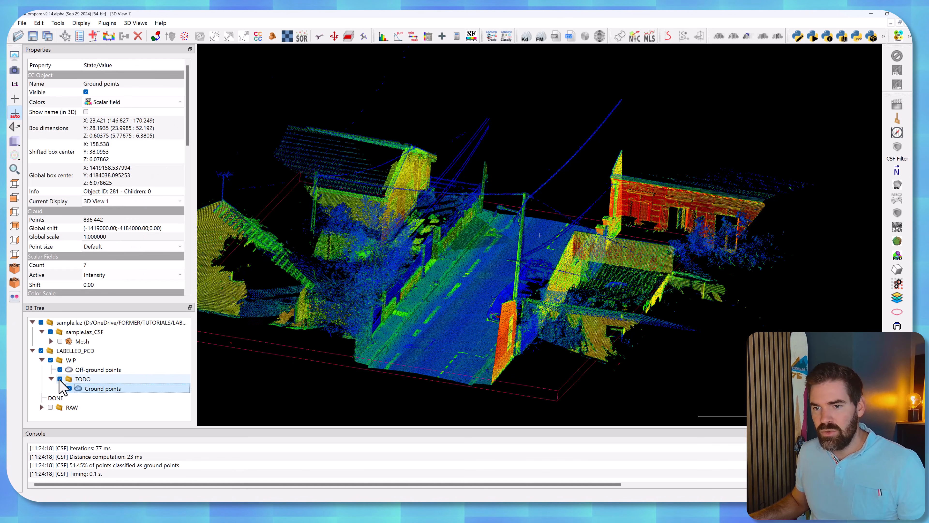
click(60, 379)
click(78, 369)
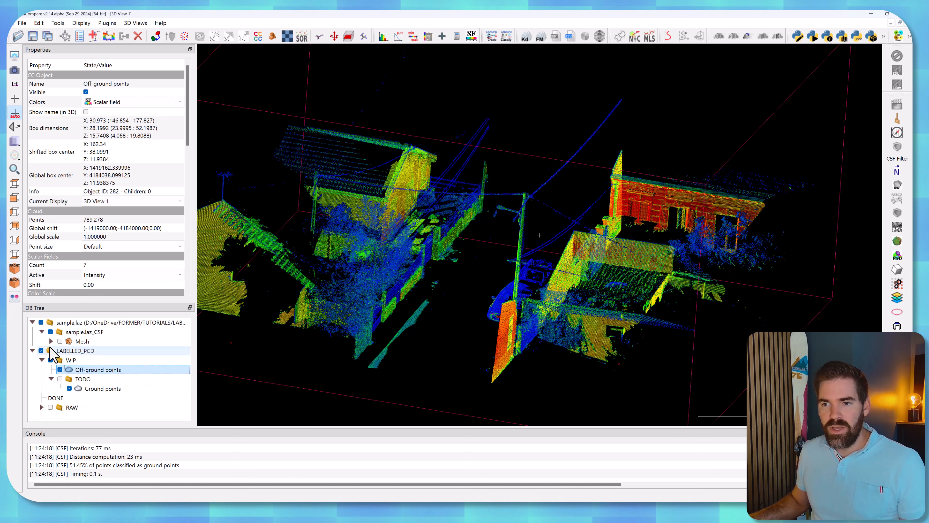
Save the LABELLED_PCD group as LABELLED_PCD.bin in the LABELLING folder.
click(61, 352)
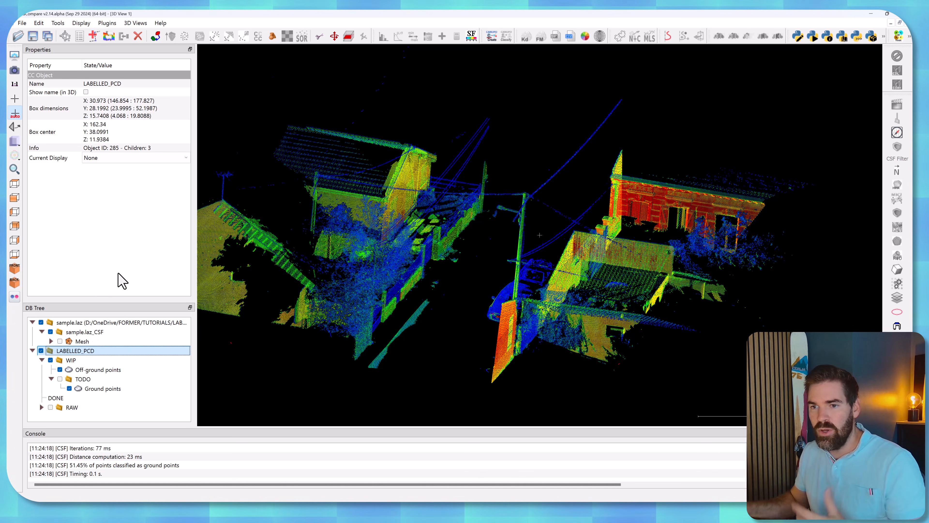
click(22, 23)
click(40, 58)
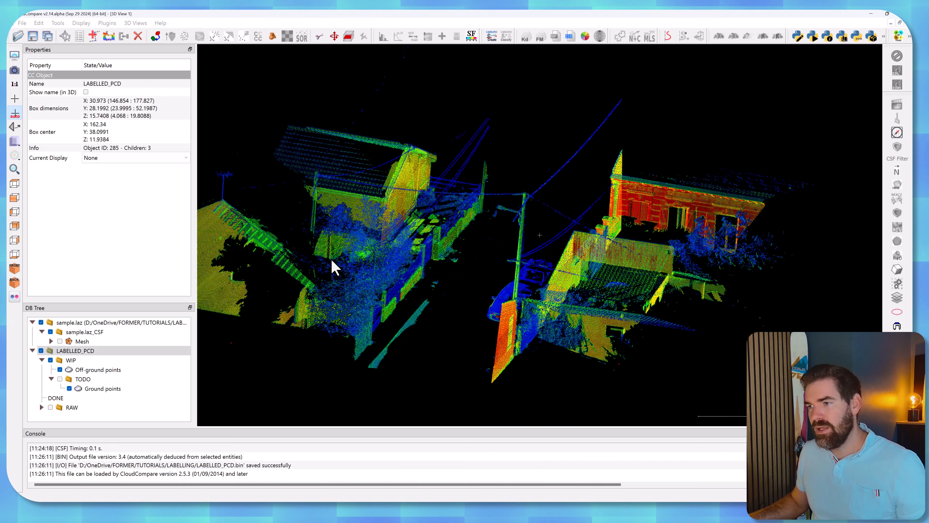
drag(471, 254, 505, 207)
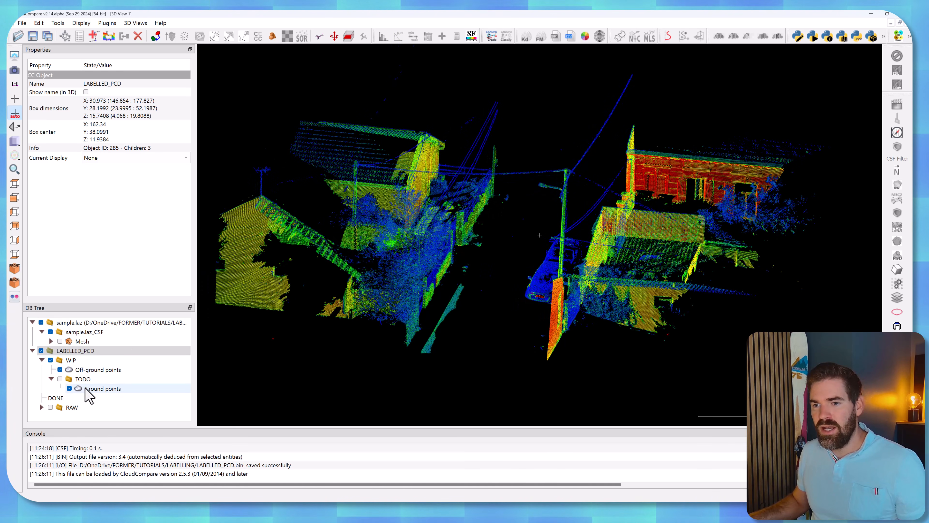
click(51, 379)
click(88, 370)
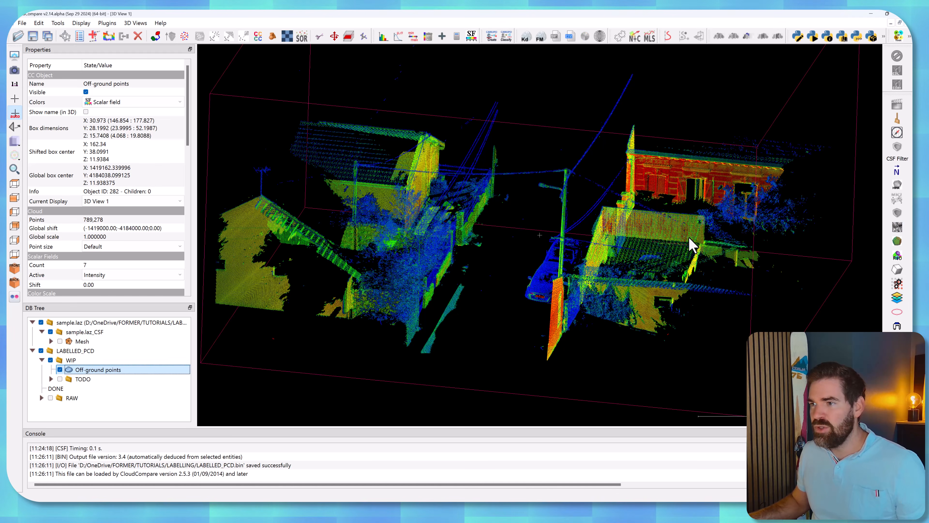
click(897, 268)
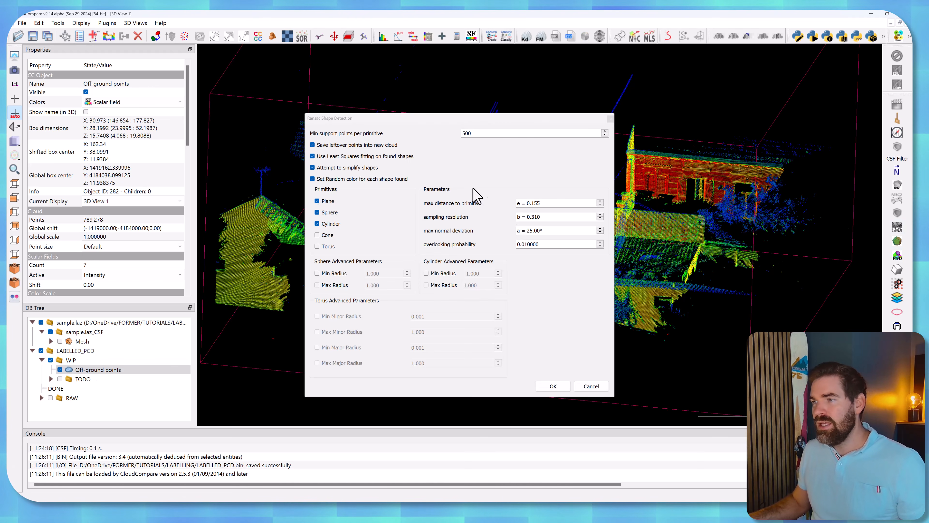
drag(476, 134, 422, 131)
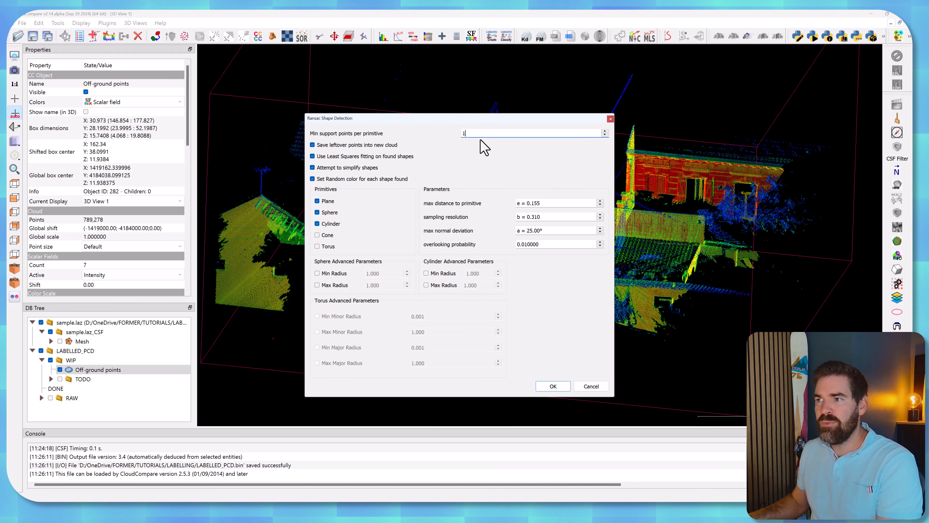
text(10000)
drag(384, 118, 577, 297)
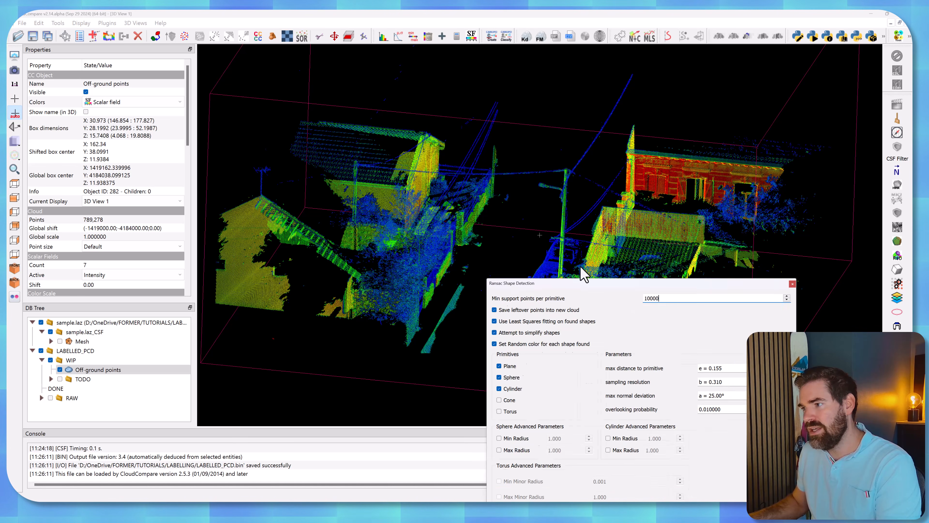
drag(604, 297, 442, 78)
click(347, 171)
click(347, 183)
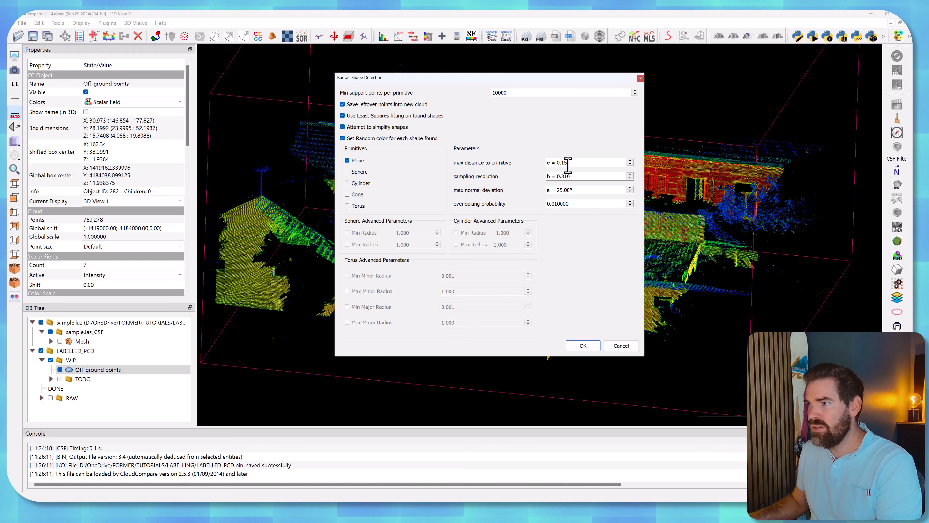
drag(561, 163, 573, 164)
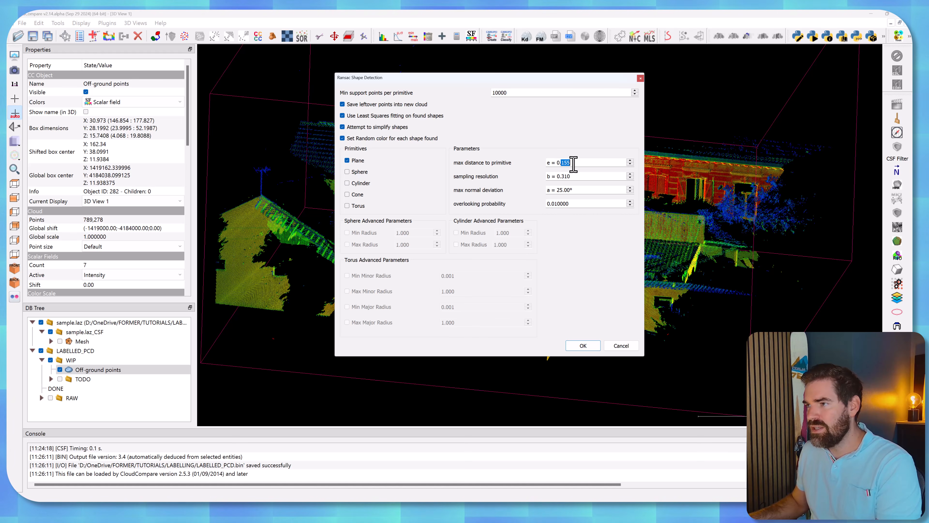
click(616, 345)
Measure the thickness of the low street wall by picking one point on each side of its upper surface.
scroll(474, 256, up, 7)
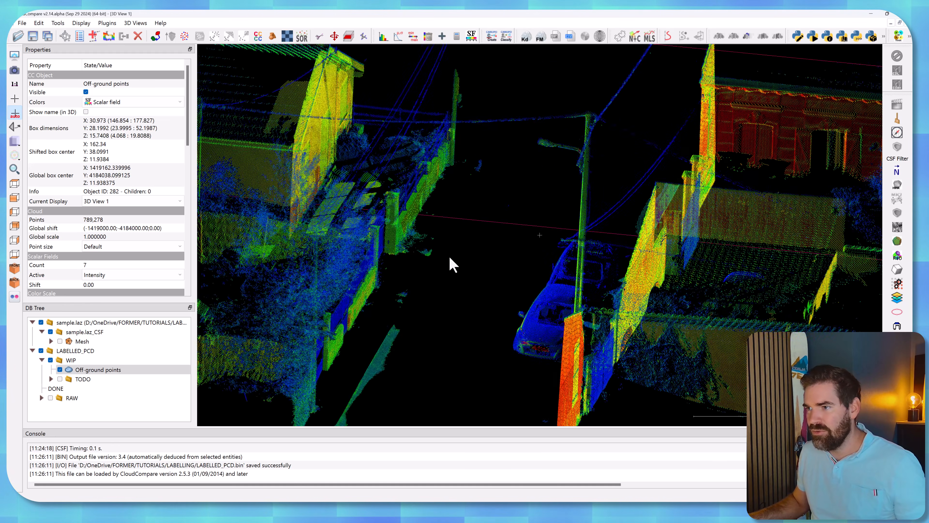
right_drag(454, 254, 523, 160)
scroll(516, 249, up, 8)
right_drag(518, 241, 582, 165)
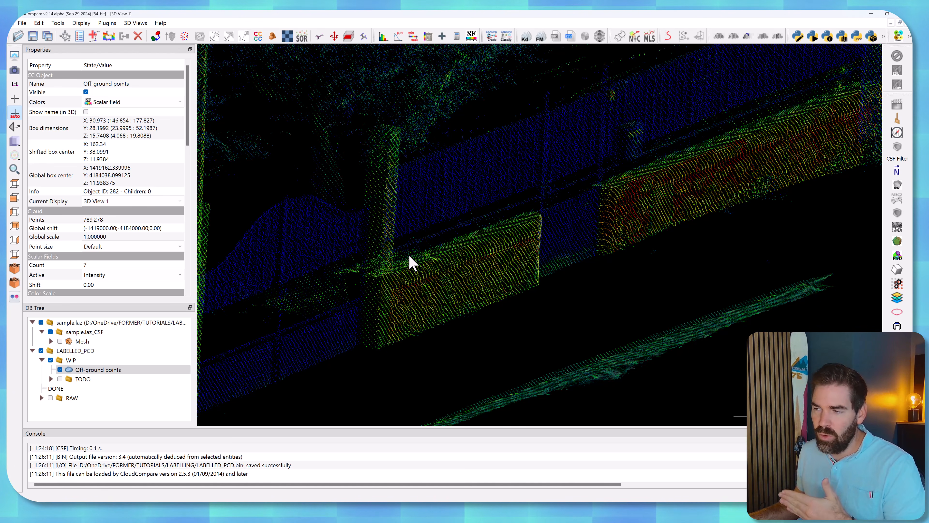
click(65, 36)
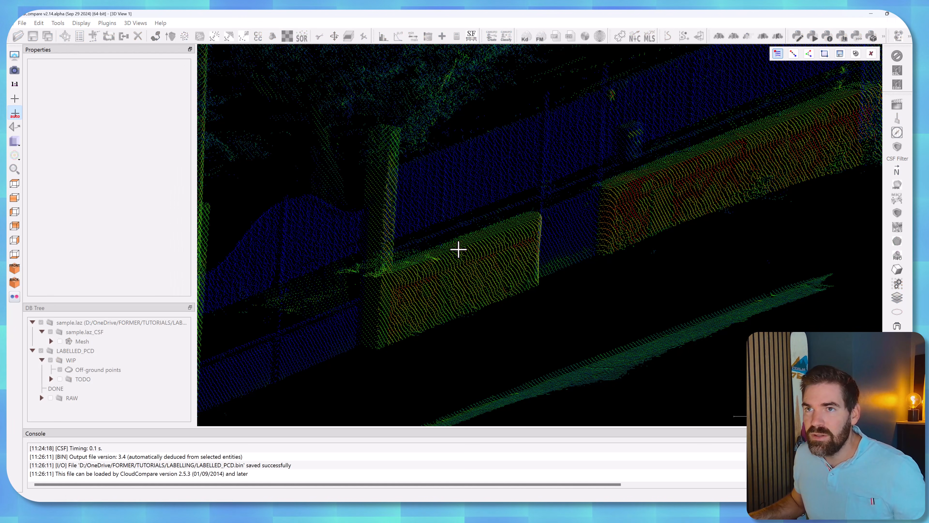
click(448, 245)
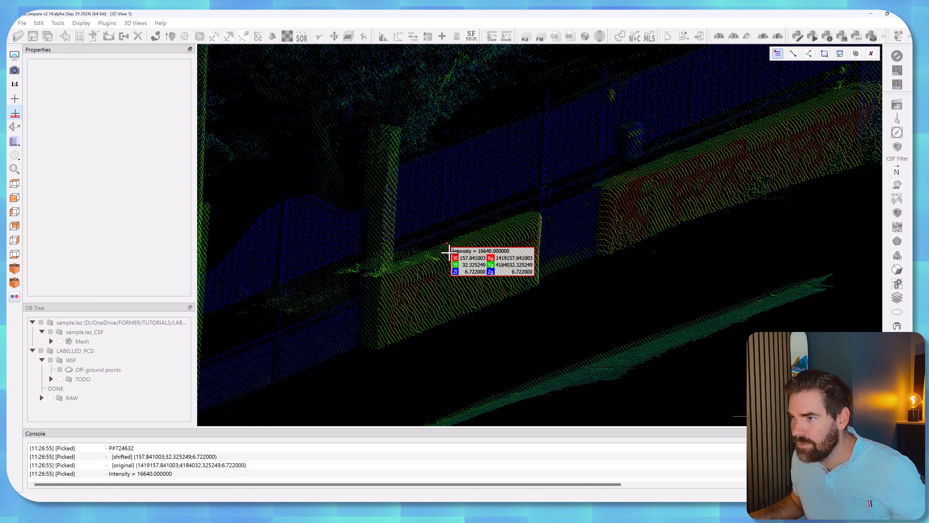
scroll(457, 248, up, 3)
click(793, 54)
click(432, 253)
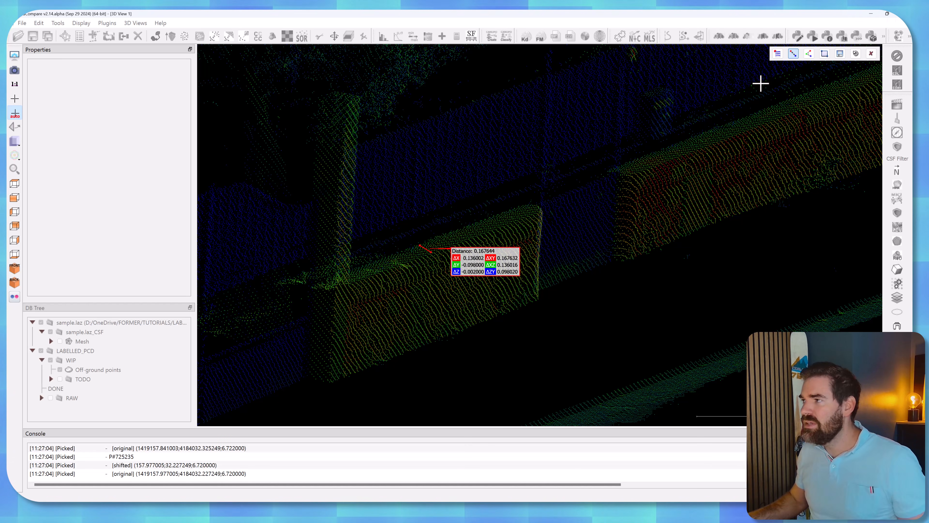
click(871, 53)
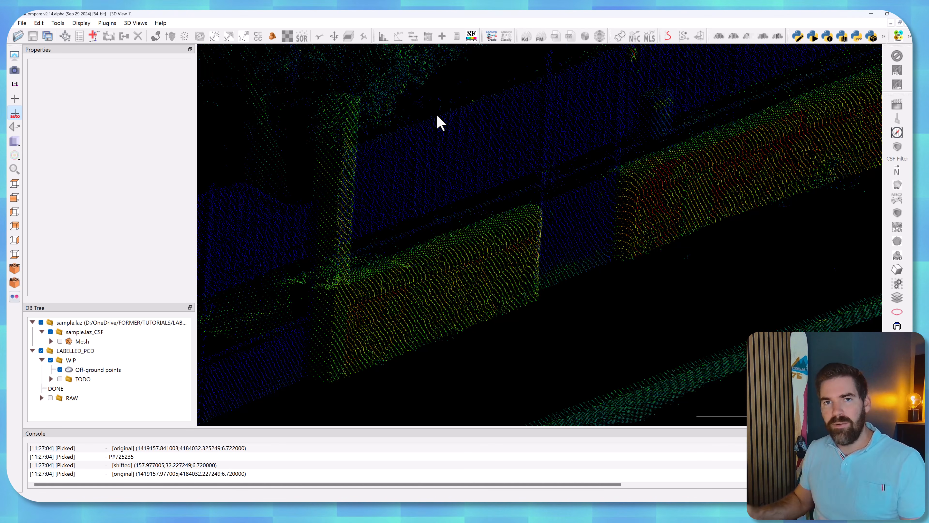
Start RANSAC shape detection on the Off-ground points cloud with a max distance to primitive of 0.15 and a max normal deviation of 90°.
scroll(352, 252, down, 12)
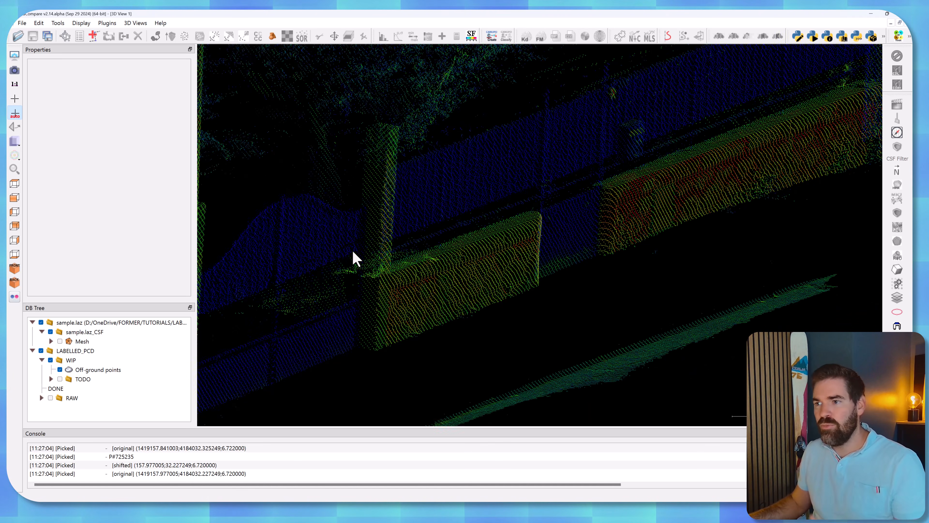
right_drag(439, 202, 384, 219)
scroll(385, 219, down, 3)
scroll(385, 218, down, 2)
right_drag(458, 169, 429, 182)
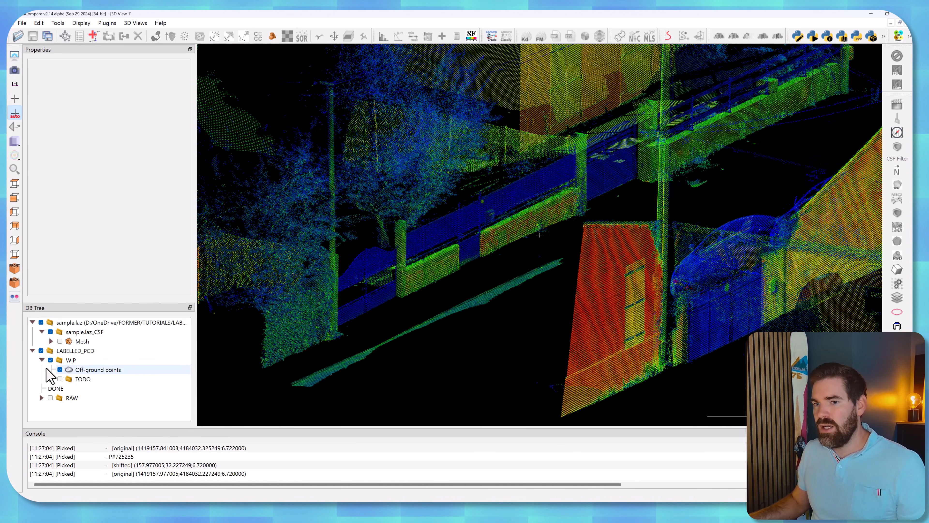
click(84, 370)
click(897, 269)
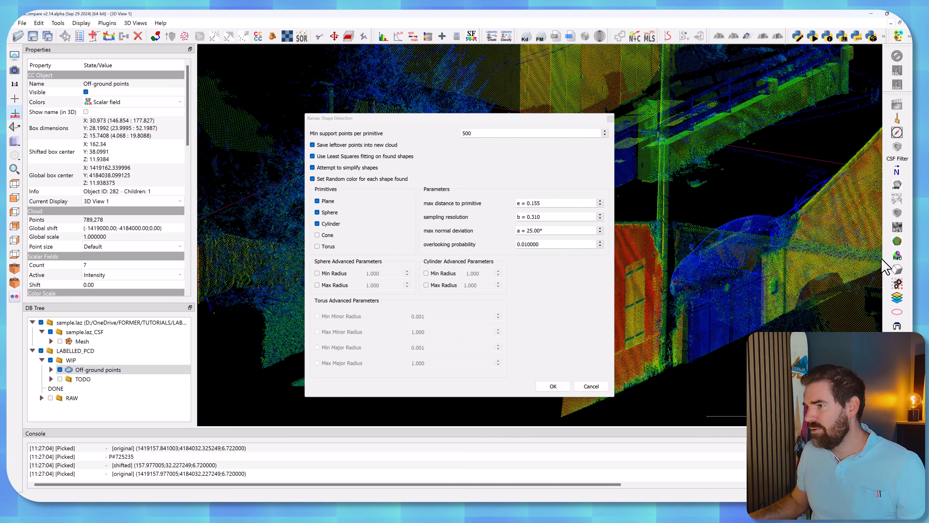
drag(535, 203, 548, 204)
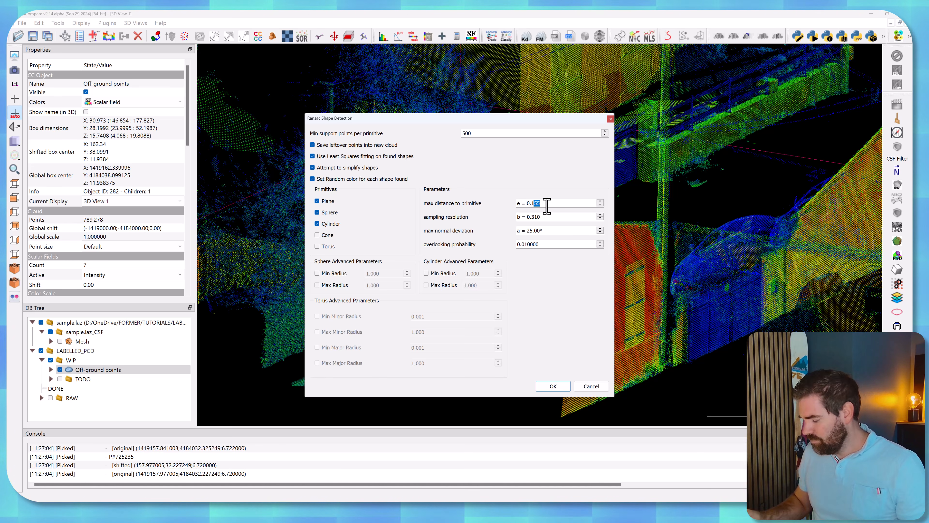
text(5)
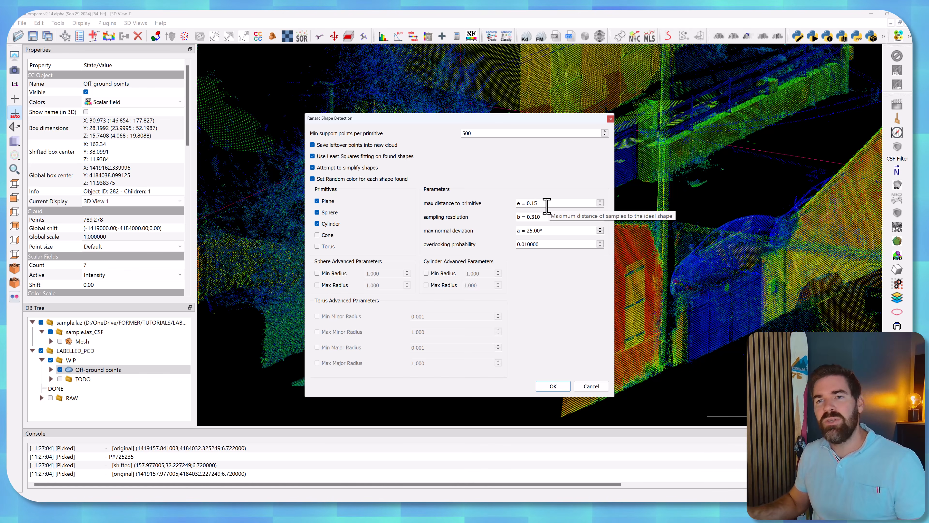
click(529, 230)
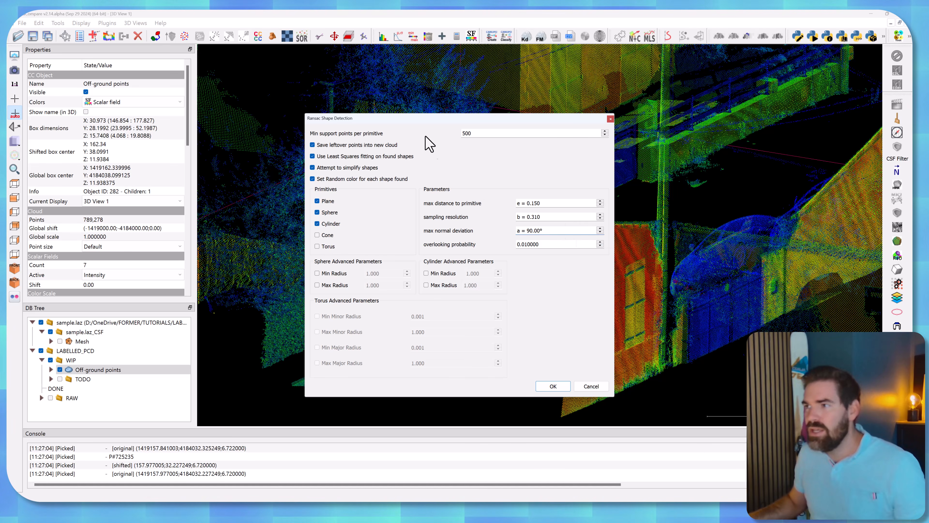
Run the detection for planes only, with 10000 min support points per primitive and shape simplification and random colours disabled.
double_click(472, 133)
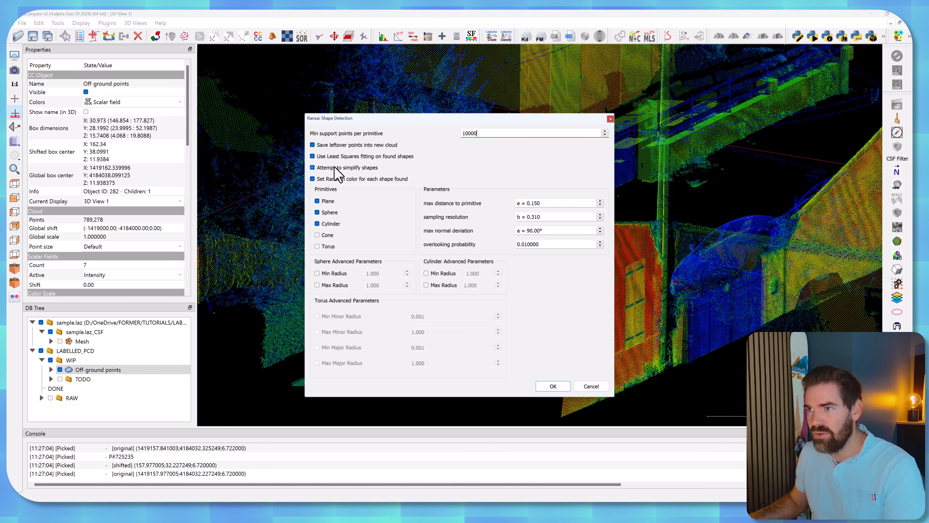
click(313, 167)
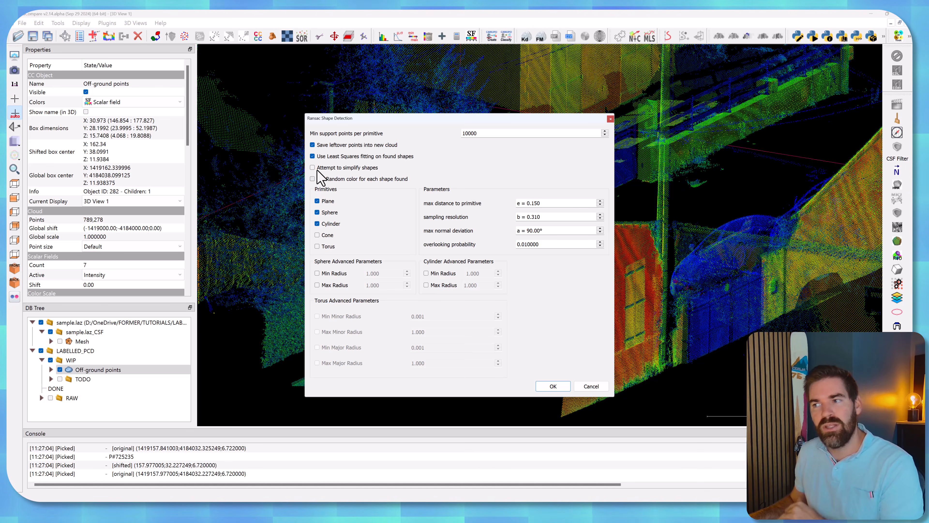
click(317, 223)
click(316, 212)
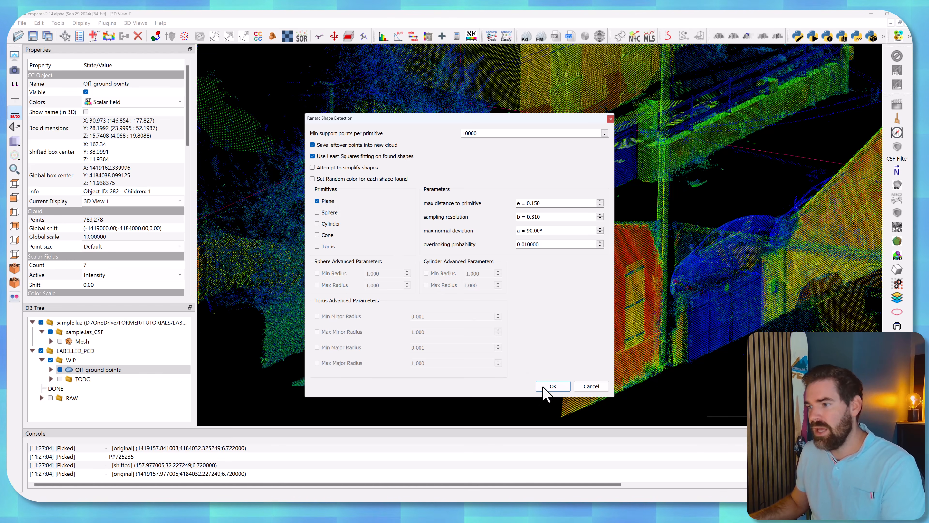
click(554, 387)
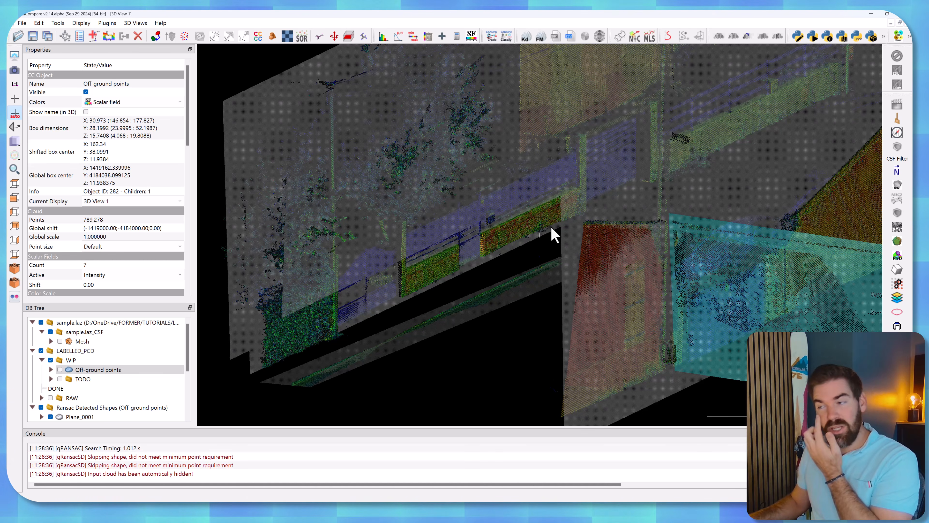
Examine the detected planes from several angles, especially the one crossing the street wall and trees.
drag(612, 178, 662, 252)
scroll(533, 257, up, 5)
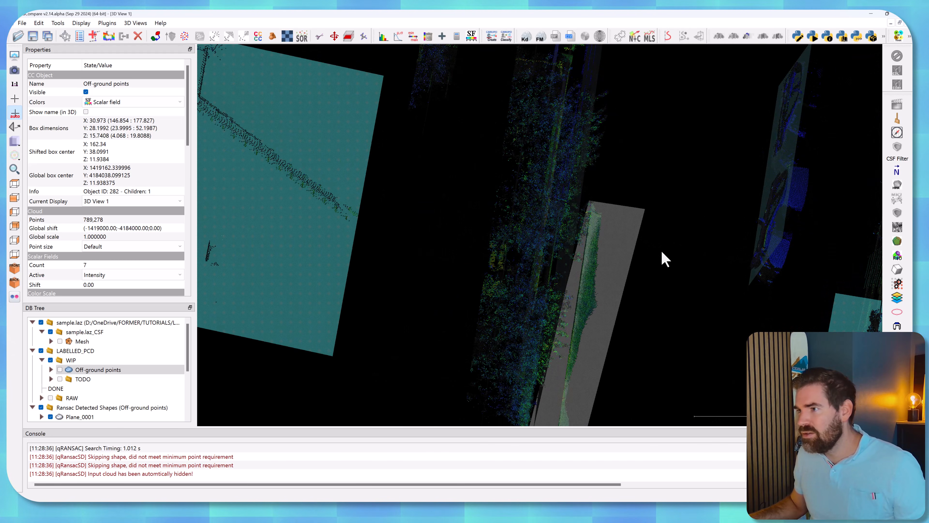
click(541, 245)
drag(722, 261, 643, 279)
scroll(643, 278, up, 3)
right_drag(643, 279, 551, 227)
scroll(551, 227, up, 5)
drag(551, 228, 600, 151)
scroll(597, 242, down, 15)
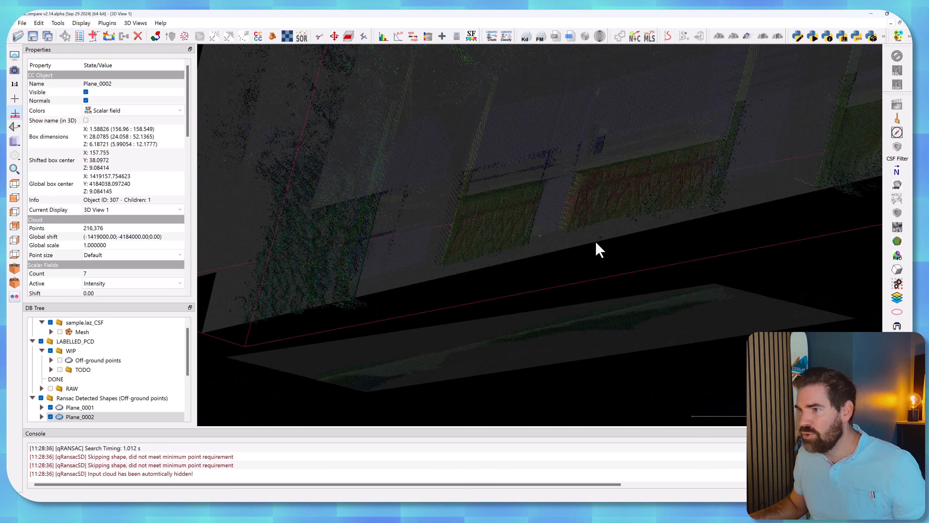
drag(566, 191, 309, 315)
scroll(184, 351, down, 2)
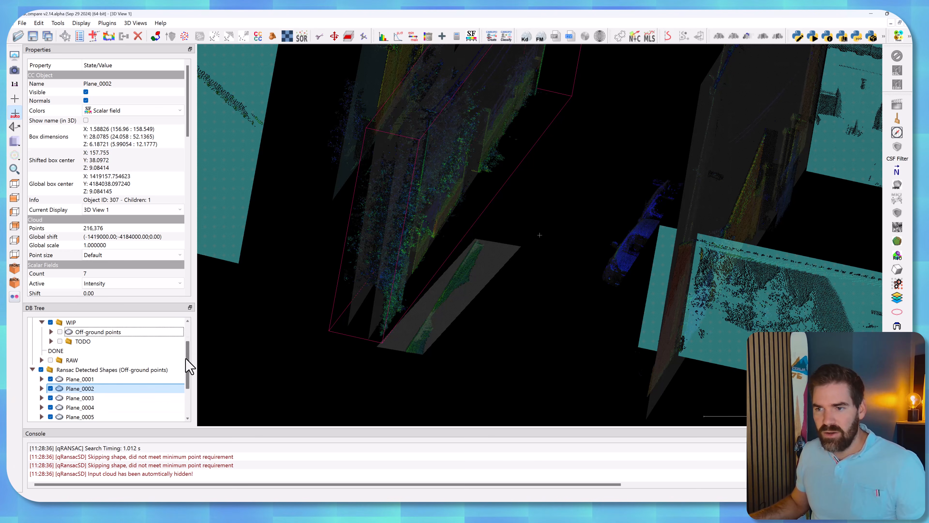
Hide all ten detected planes, Plane_0001 to Plane_0010, and show the Leftovers cloud instead.
drag(117, 303, 126, 126)
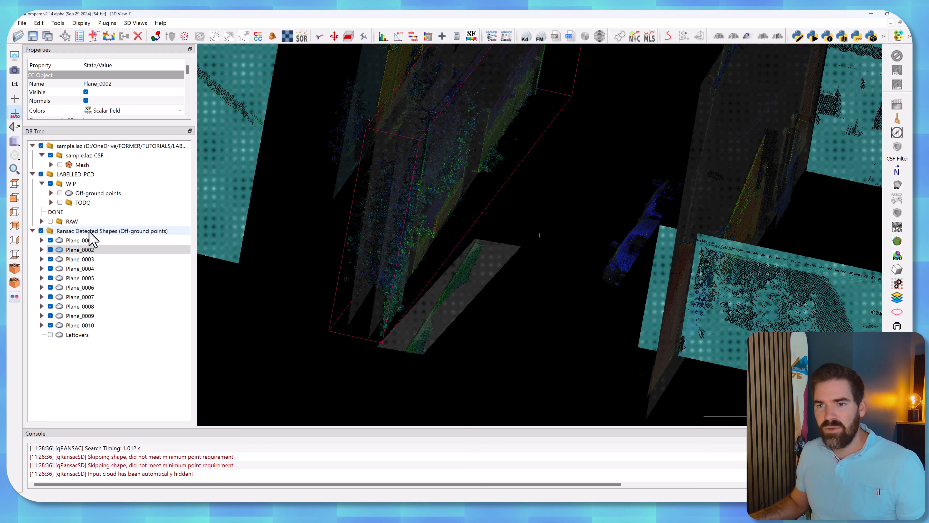
click(80, 240)
shift+click(78, 325)
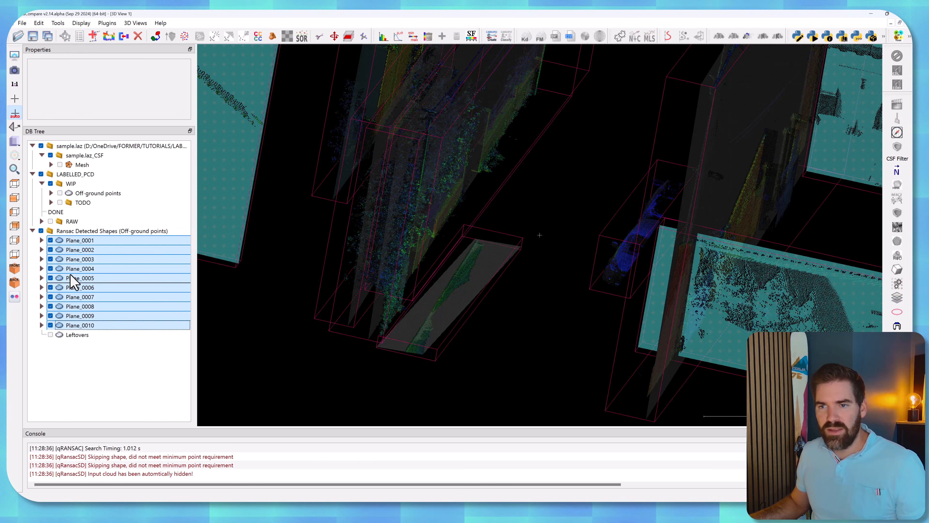
right_click(81, 249)
click(93, 255)
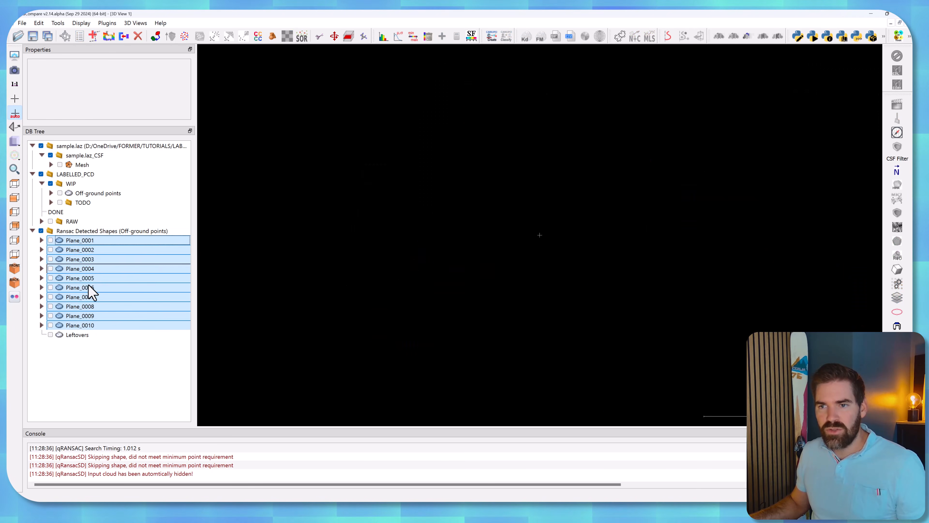
click(81, 350)
click(51, 335)
click(51, 335)
Turn off the display of normals for the Leftovers cloud.
drag(481, 194, 435, 238)
scroll(480, 223, down, 4)
alt+scroll(500, 225, up, 3)
alt+scroll(503, 231, up, 2)
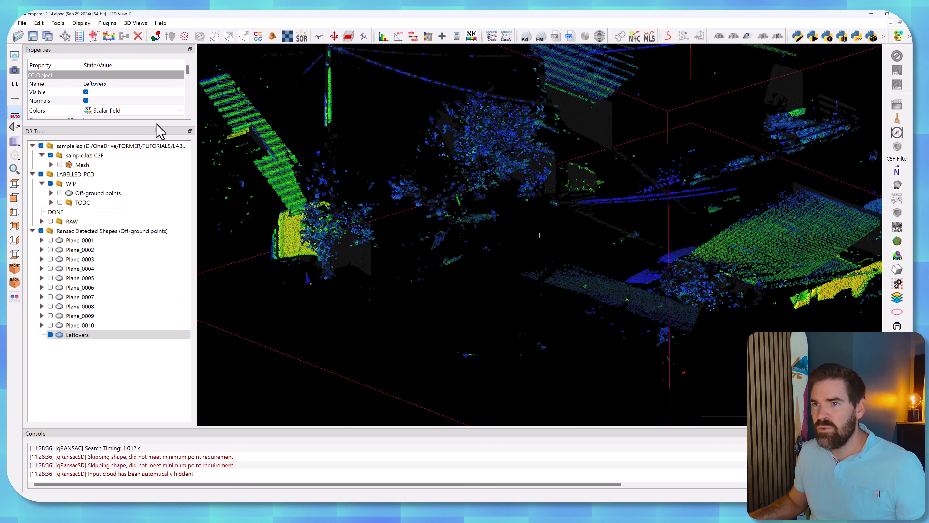
drag(159, 132, 208, 198)
drag(366, 234, 556, 231)
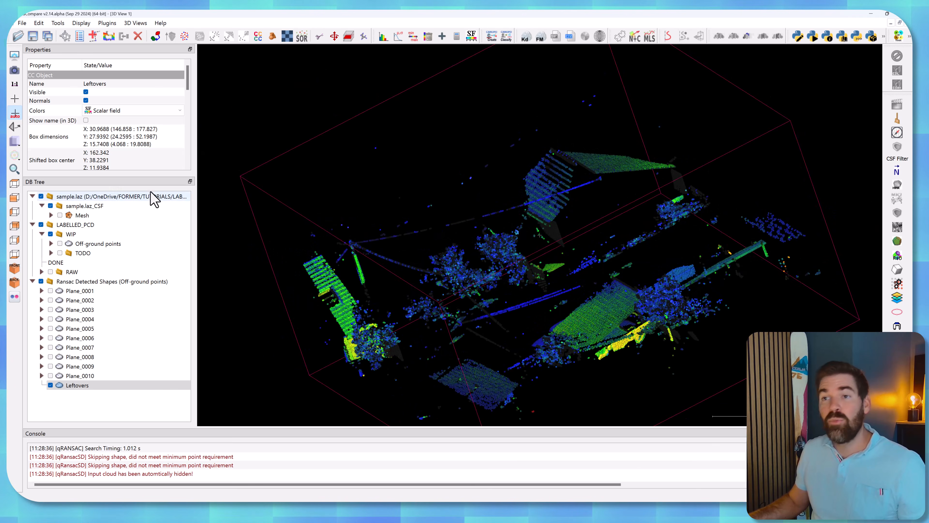
click(87, 101)
Move the Leftovers cloud from the Ransac Detected Shapes group into the WIP group.
drag(542, 209, 604, 235)
right_drag(604, 234, 488, 243)
scroll(487, 243, up, 3)
drag(490, 250, 579, 318)
right_drag(579, 318, 588, 247)
scroll(588, 247, down, 2)
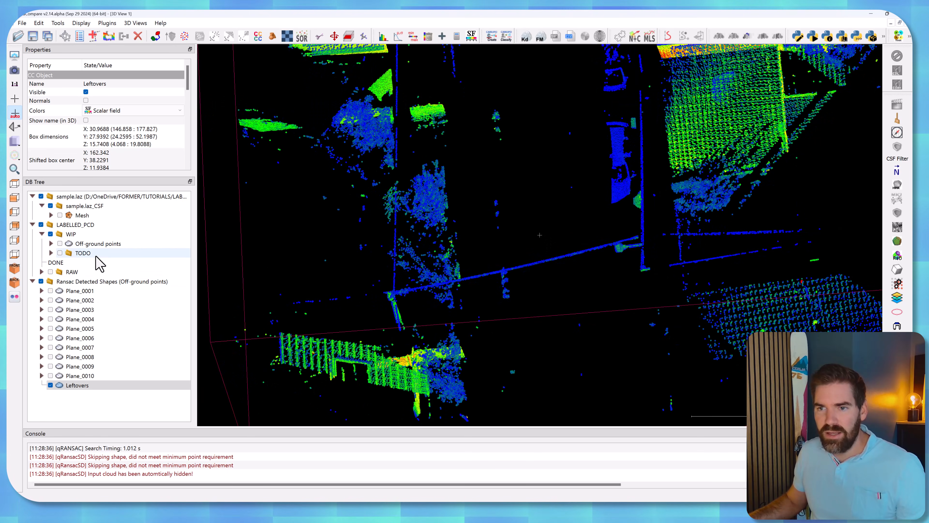
click(69, 385)
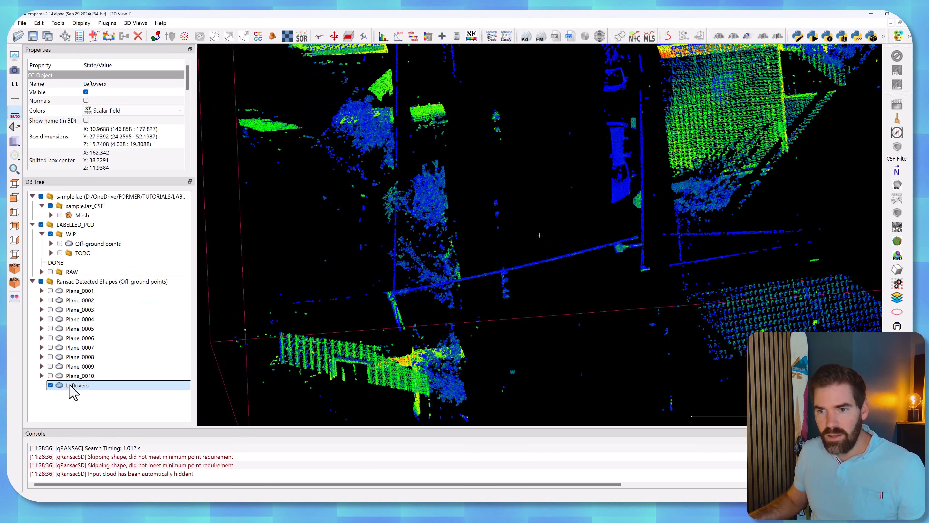
drag(72, 387, 105, 237)
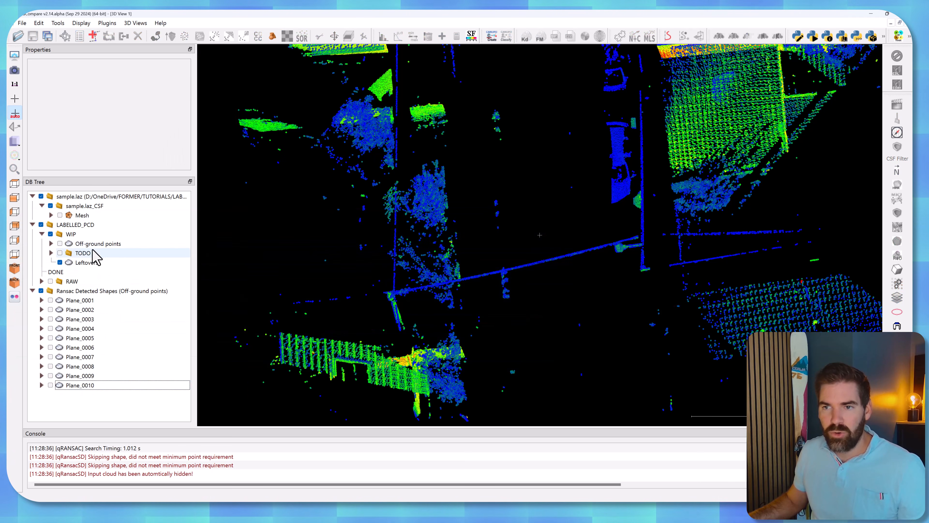
Show the Off-ground points cloud and hide it again to compare it with the Leftovers cloud.
click(84, 244)
click(59, 243)
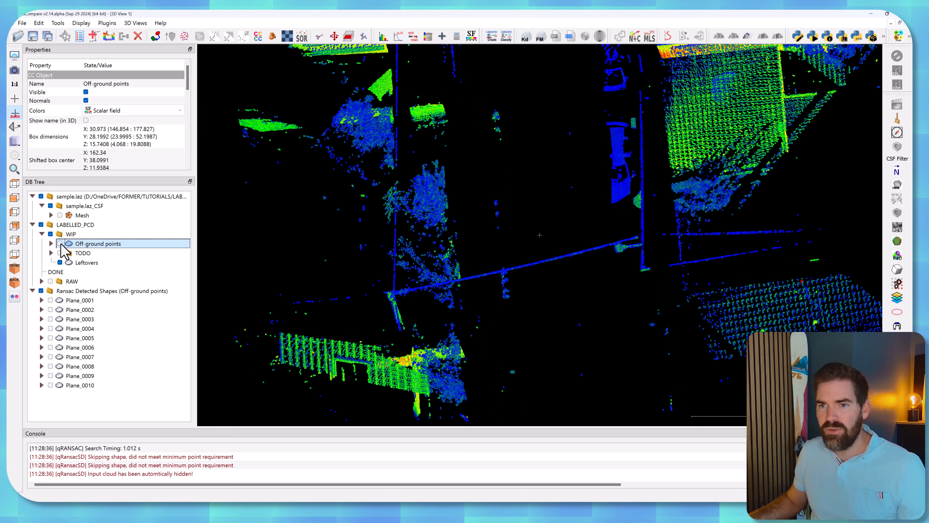
click(59, 244)
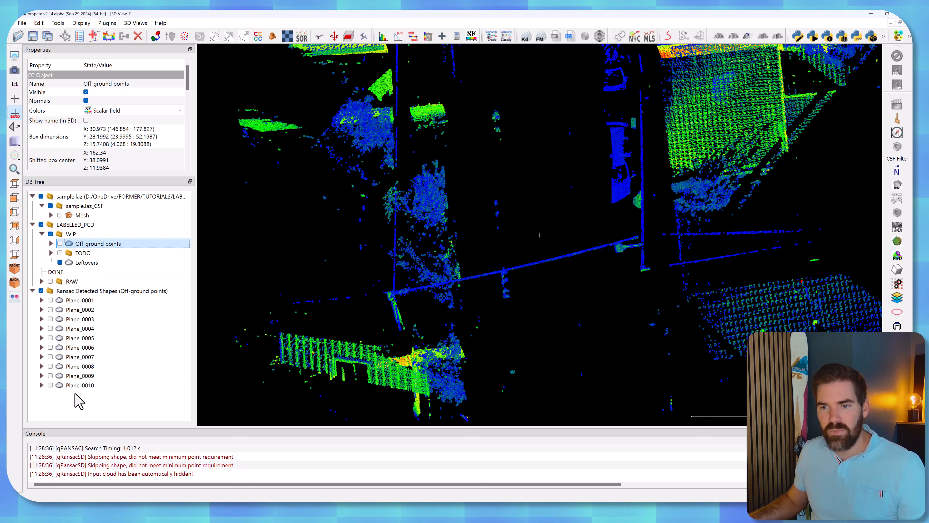
Create a new top-level group in the DB Tree and name it DONE.
right_click(78, 408)
click(106, 411)
double_click(45, 395)
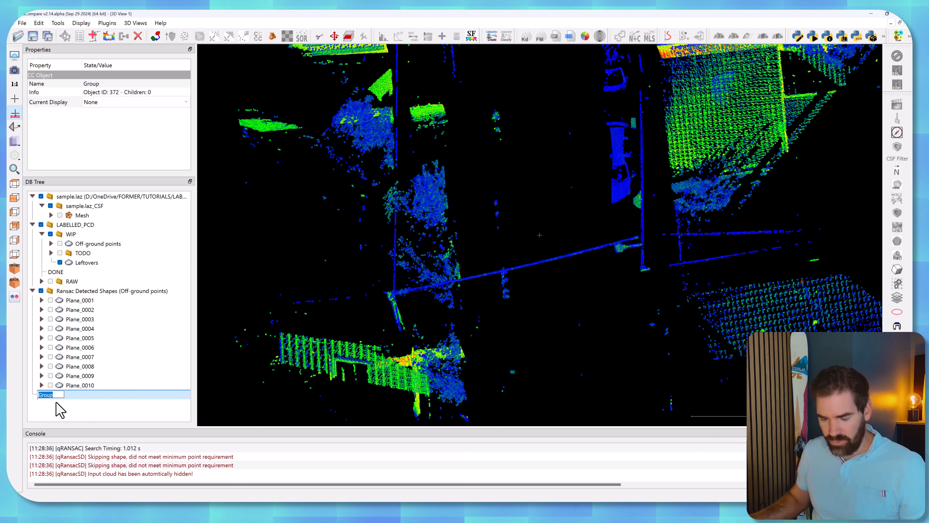
text(DONE)
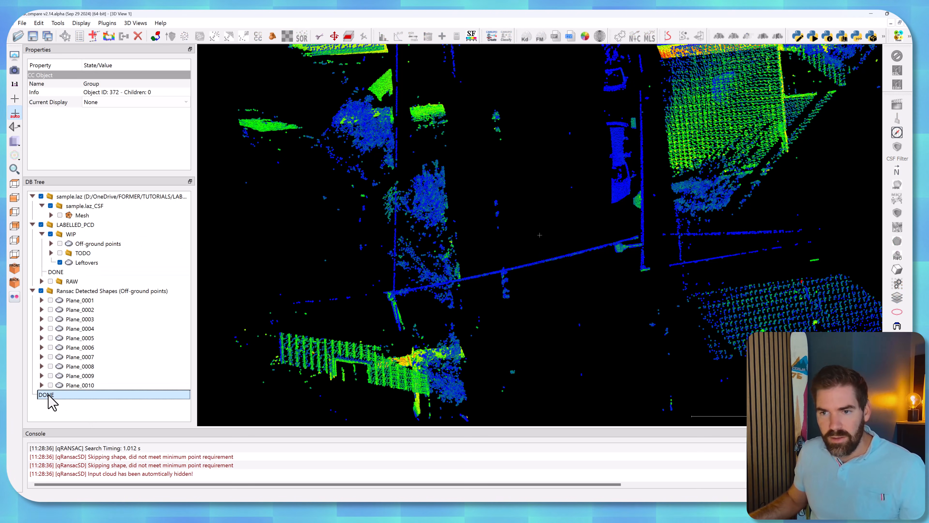
click(50, 404)
Rename the new top-level group DONE_DUPLICATE and move the Off-ground points cloud from WIP into it.
click(99, 244)
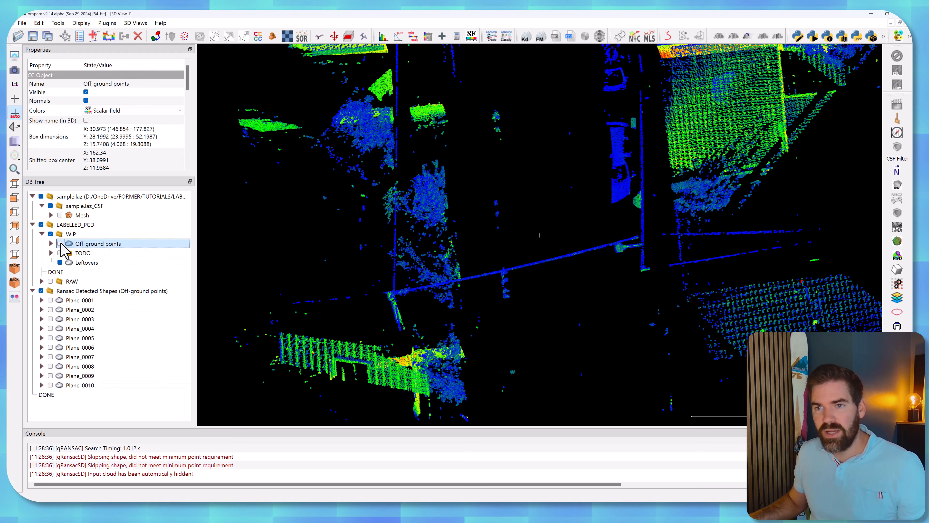
click(85, 264)
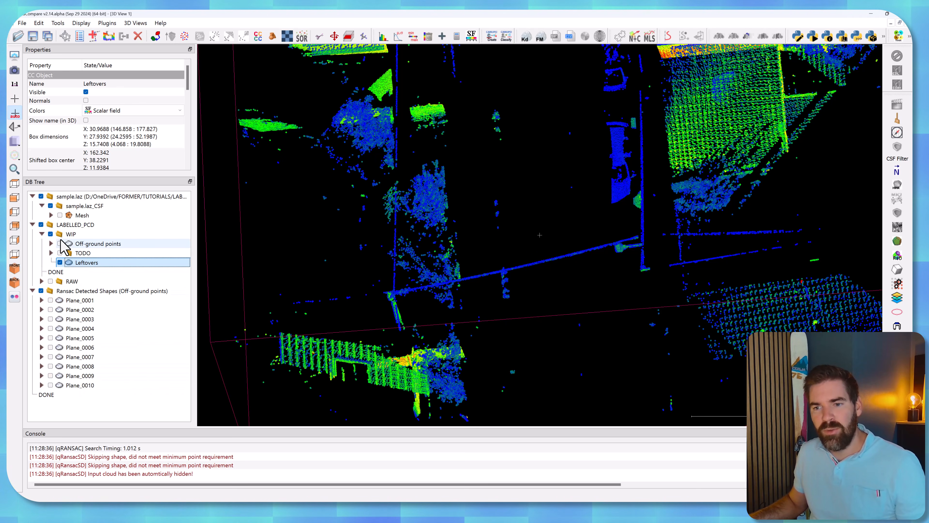
click(49, 397)
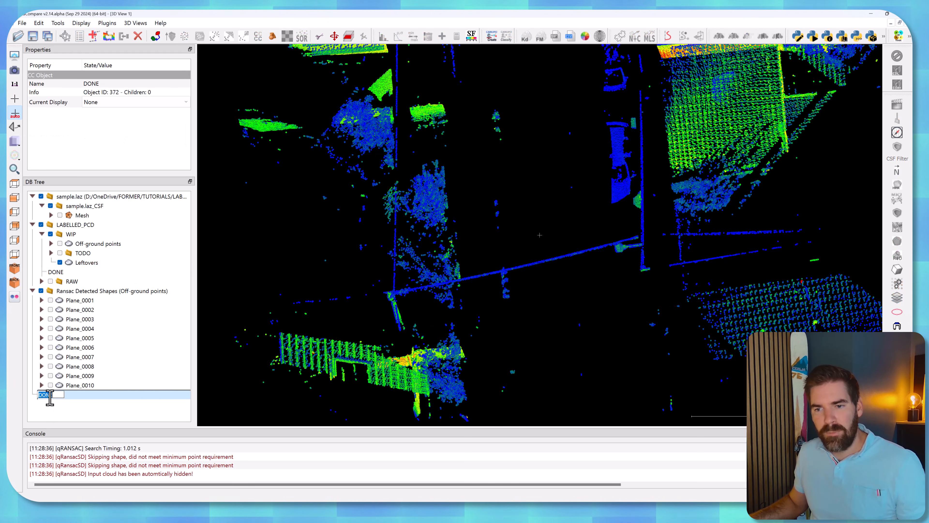
text(_DUPLICATE)
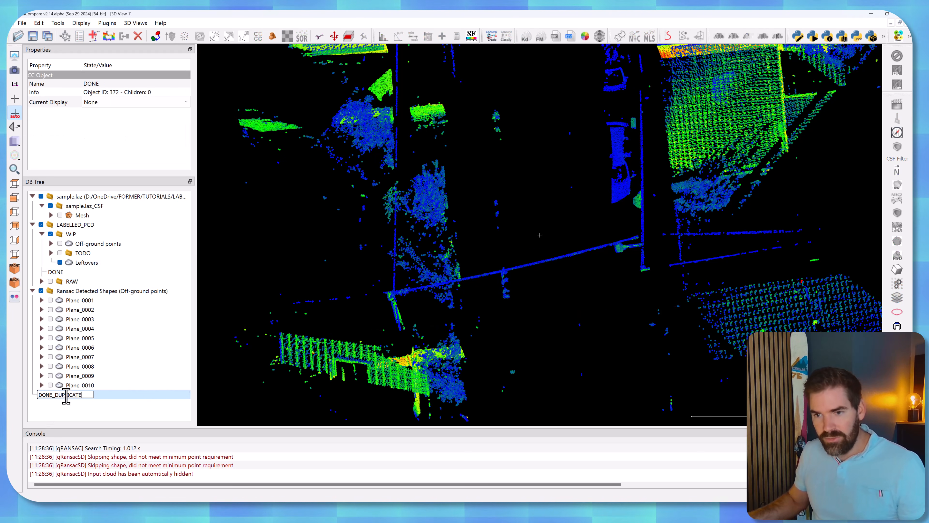
key(Return)
drag(96, 244, 77, 398)
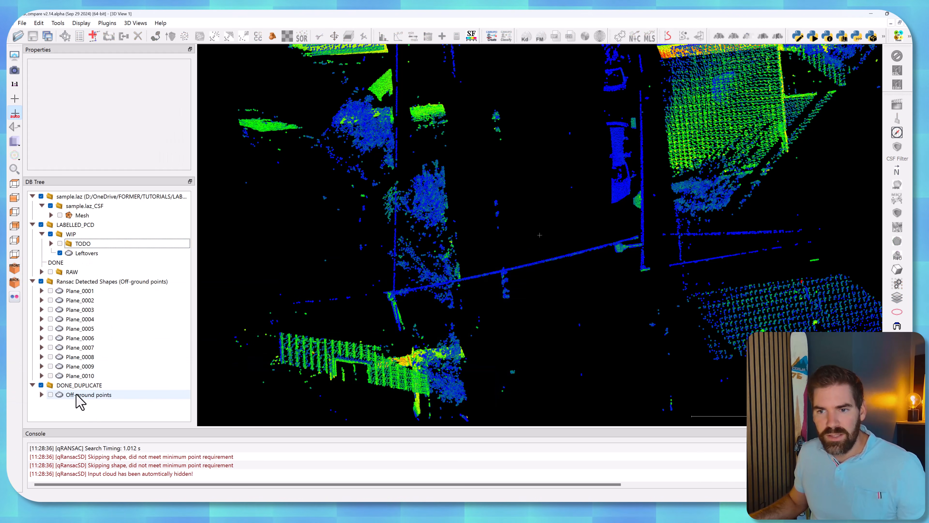
Move the whole Ransac Detected Shapes group into the TODO group inside WIP.
click(33, 281)
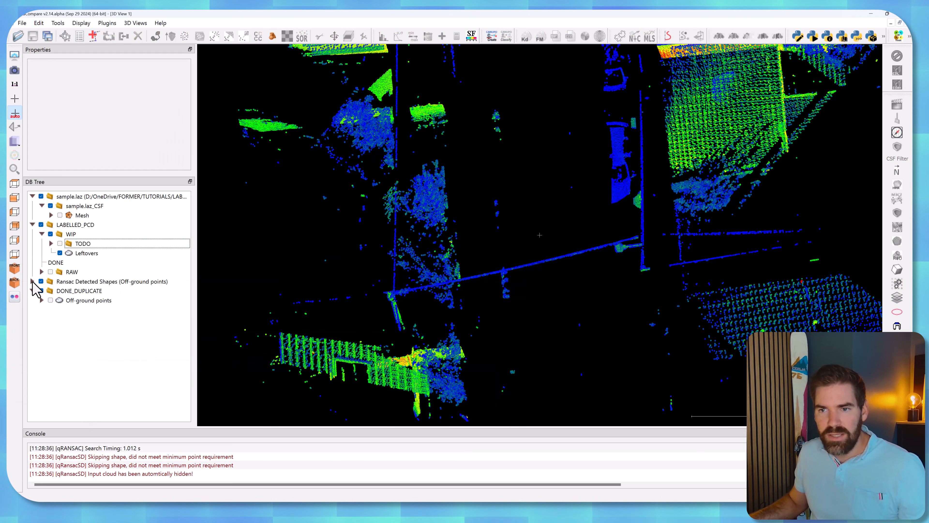
click(81, 285)
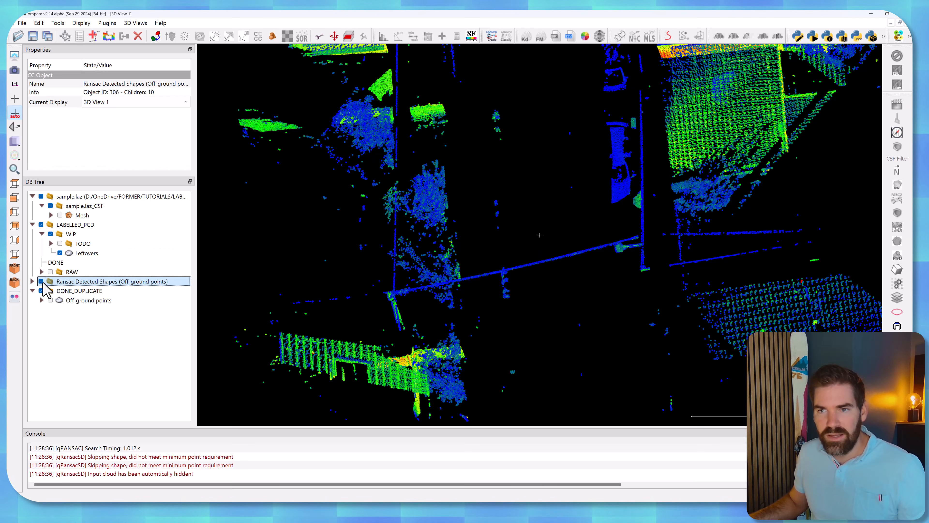
drag(51, 285, 83, 244)
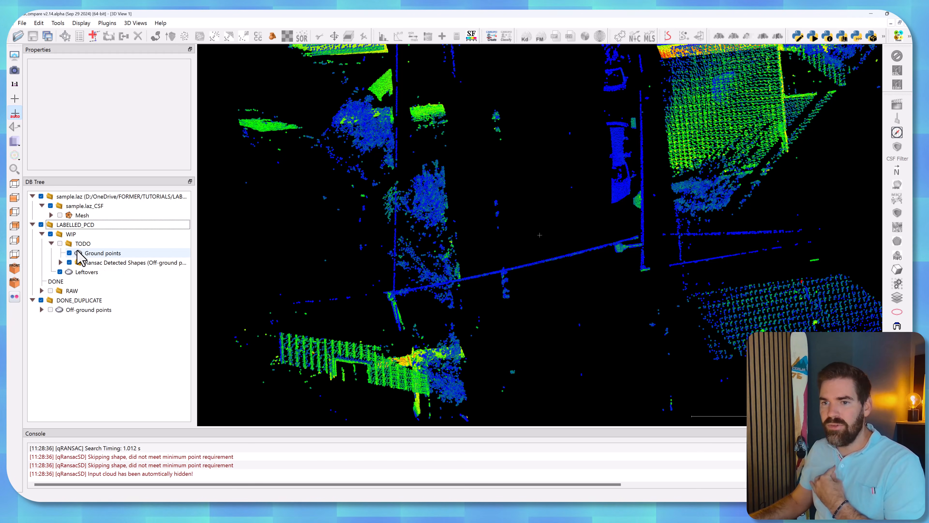
Compare the TODO group's contents with the Leftovers cloud by switching their display on and off.
click(60, 244)
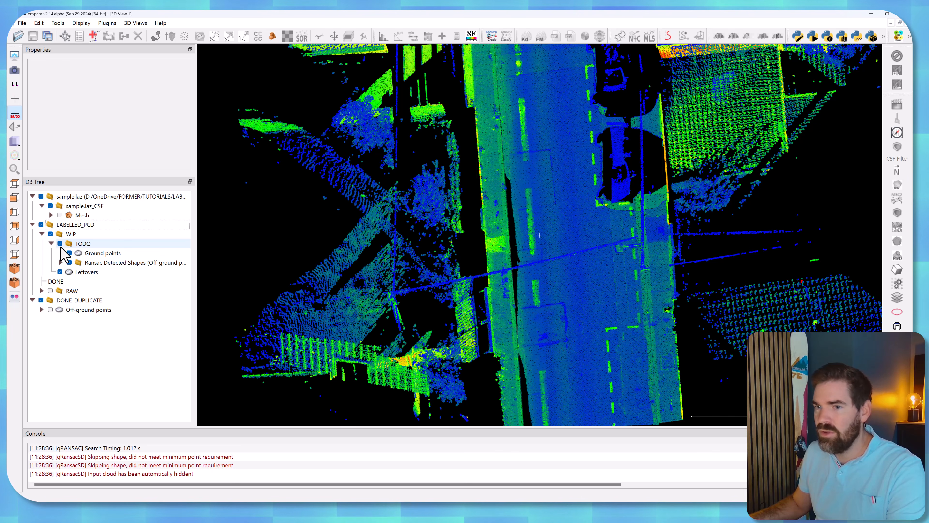
click(60, 272)
click(61, 271)
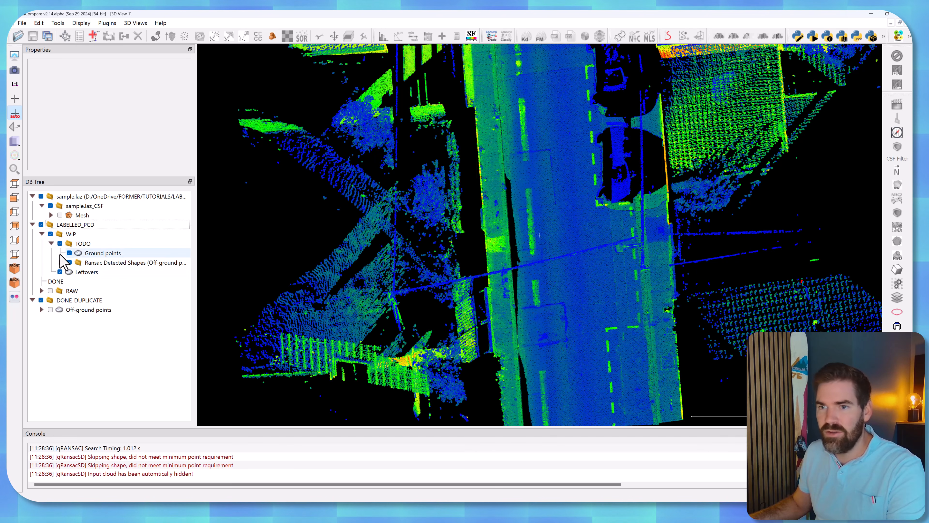
click(60, 244)
Hide and collapse the DONE_DUPLICATE group, and collapse the hidden TODO group.
click(69, 301)
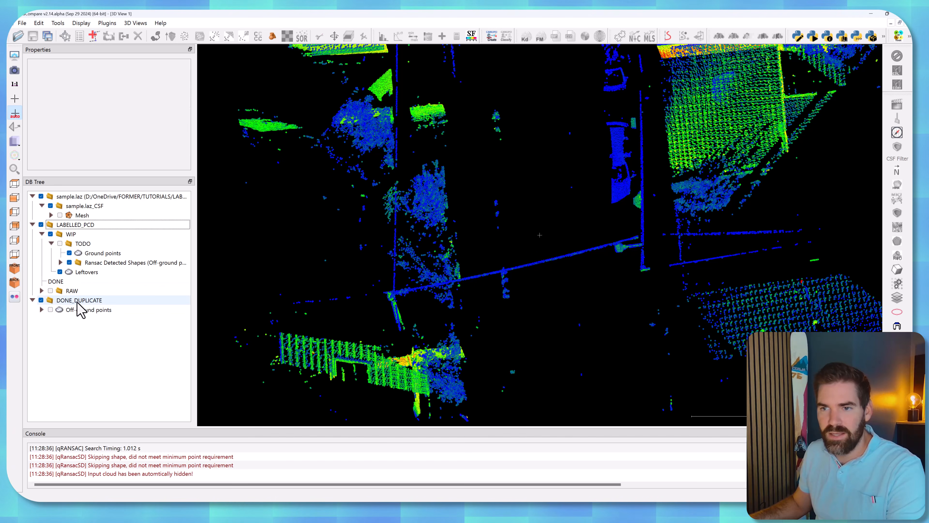
click(32, 300)
click(32, 300)
click(59, 243)
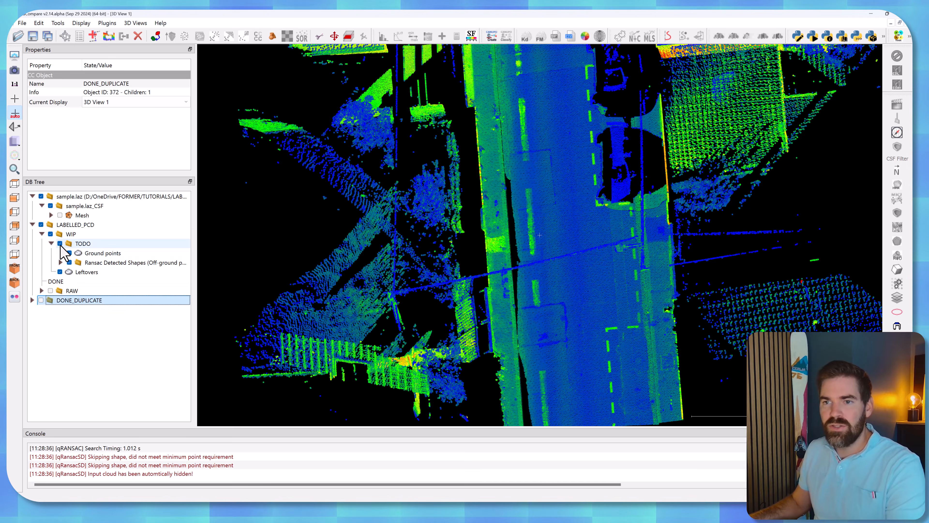
click(59, 244)
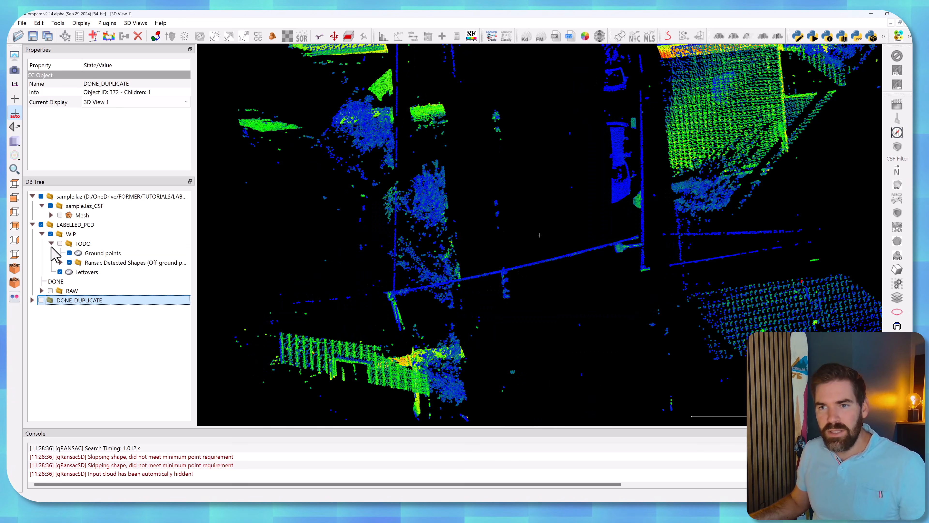
click(51, 244)
Select the Leftovers cloud and examine its remaining walls, trees, wires and vehicles from several angles.
click(87, 253)
drag(483, 286, 454, 279)
scroll(470, 173, down, 5)
scroll(472, 277, up, 5)
right_drag(483, 279, 490, 258)
drag(491, 258, 442, 187)
drag(463, 117, 532, 216)
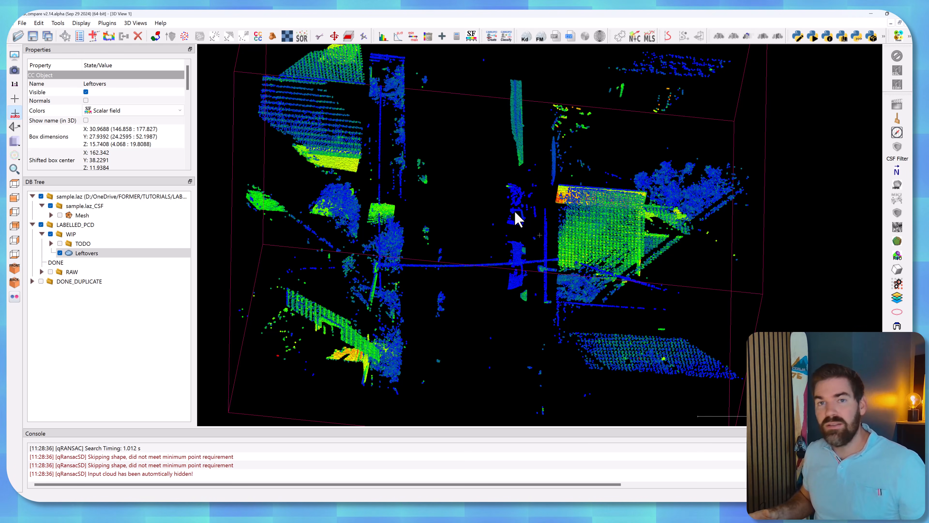
mouse_move(474, 202)
mouse_down()
mouse_move(442, 183)
mouse_move(437, 191)
mouse_move(440, 180)
mouse_move(517, 219)
mouse_move(493, 186)
mouse_move(478, 190)
mouse_up()
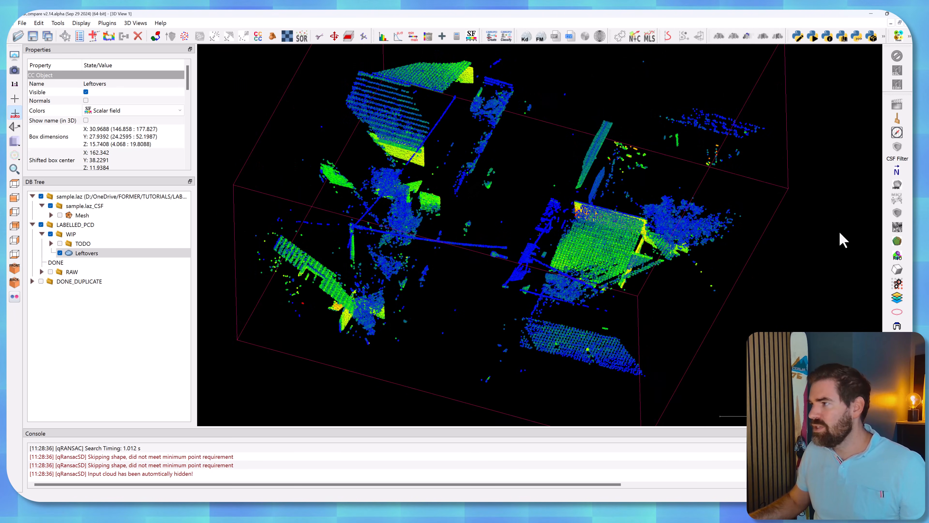
Split the Leftovers cloud into connected components with octree level 7, a minimum of 10 points per component and random colors.
mouse_move(317, 62)
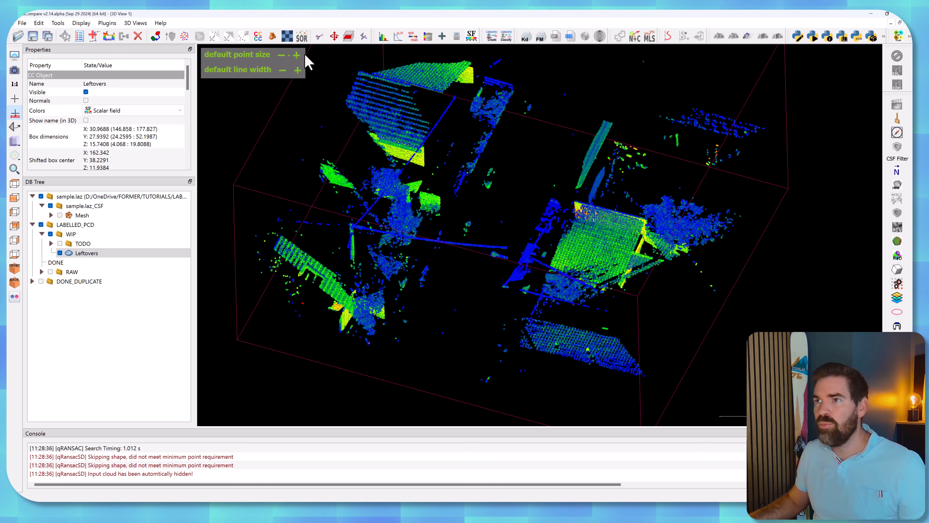
click(258, 37)
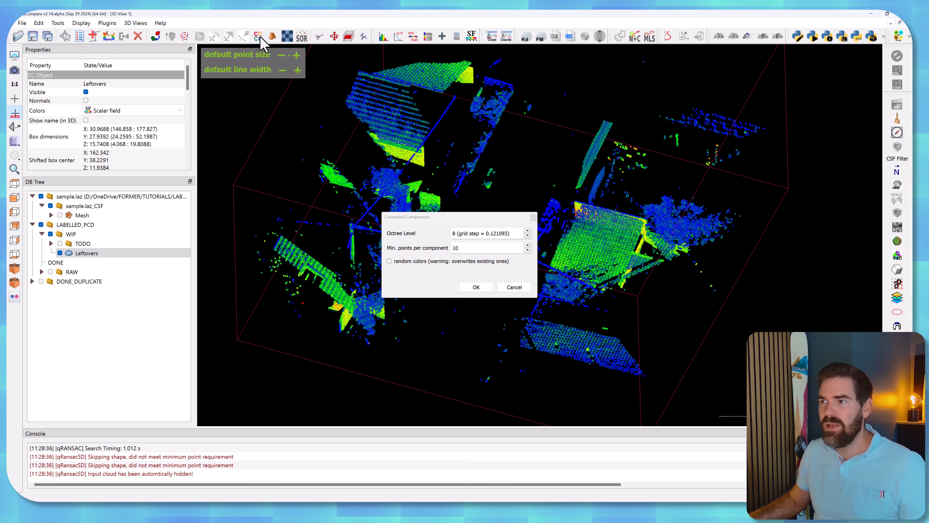
drag(450, 223, 322, 305)
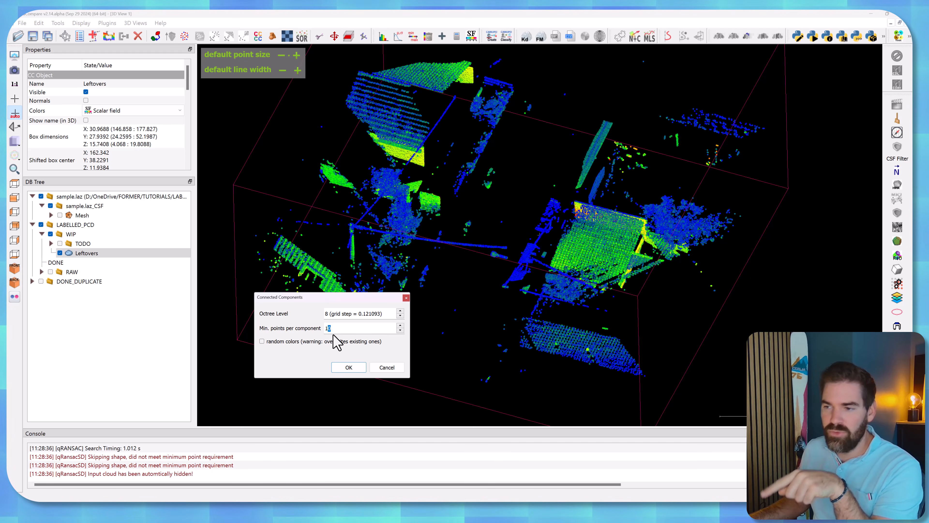
click(367, 332)
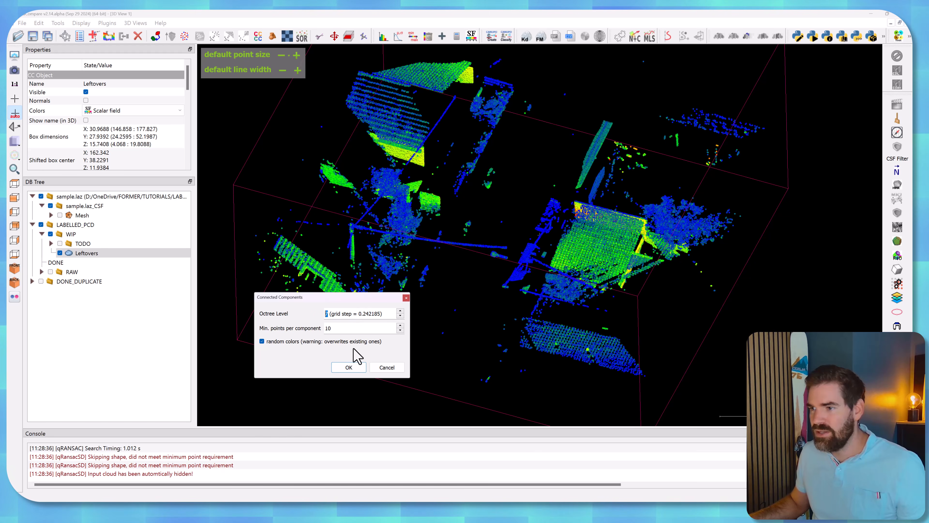
click(349, 368)
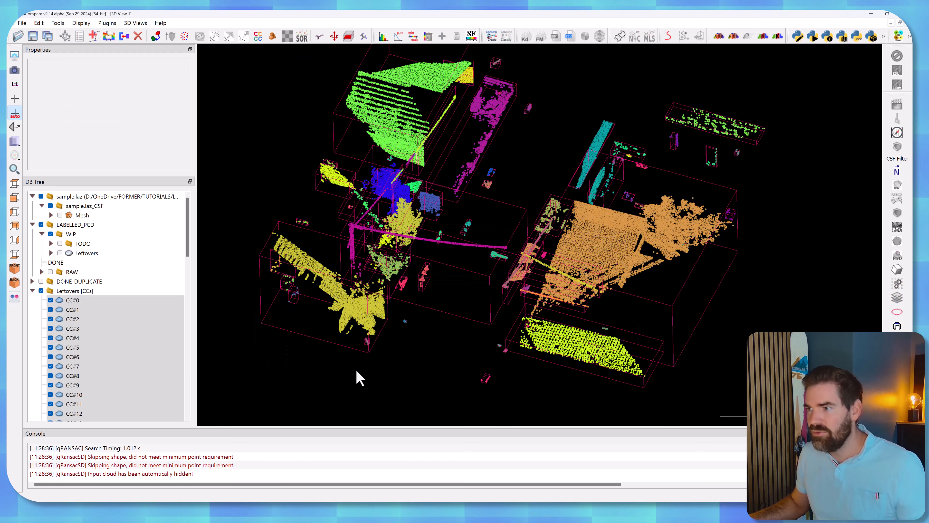
Select all overhead wire components along and across the street and merge them, without generating an original cloud index scalar field.
drag(503, 309, 499, 130)
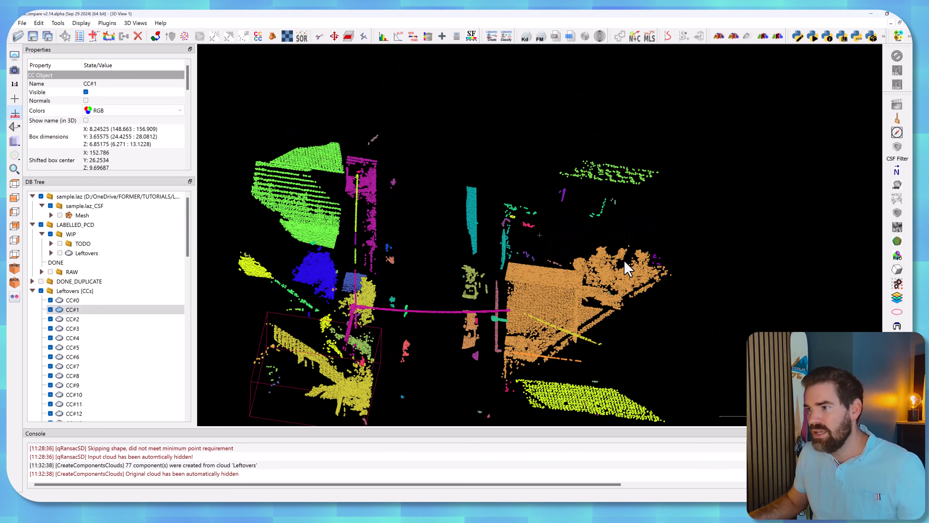
drag(624, 260, 450, 176)
right_drag(451, 176, 455, 231)
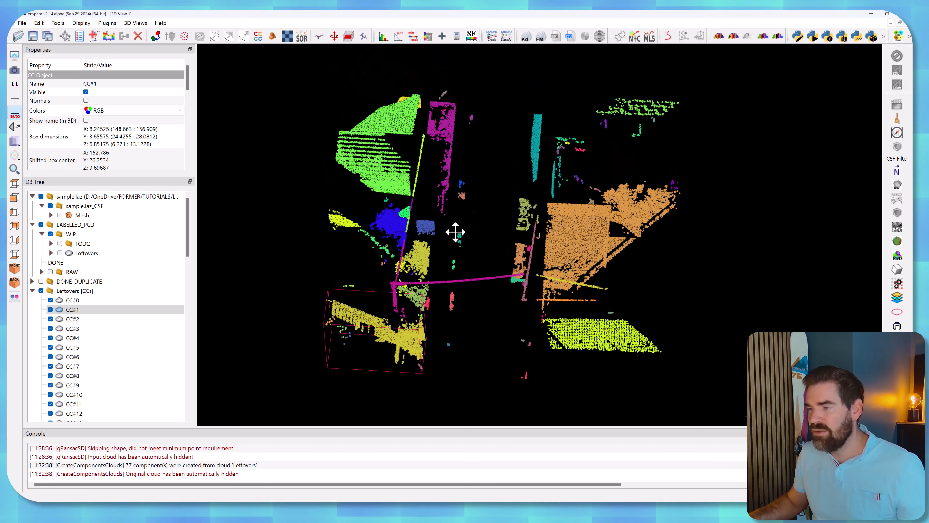
click(465, 281)
scroll(462, 283, up, 4)
drag(413, 297, 542, 313)
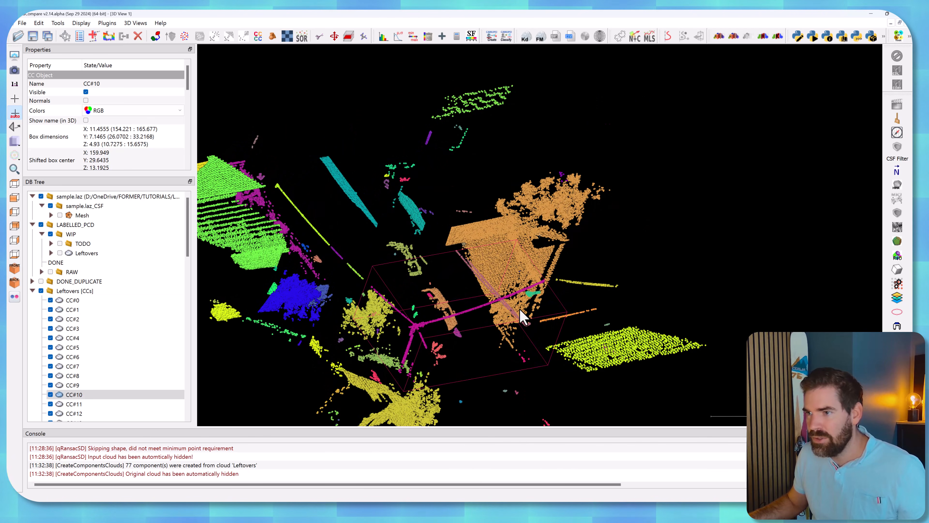
click(356, 278)
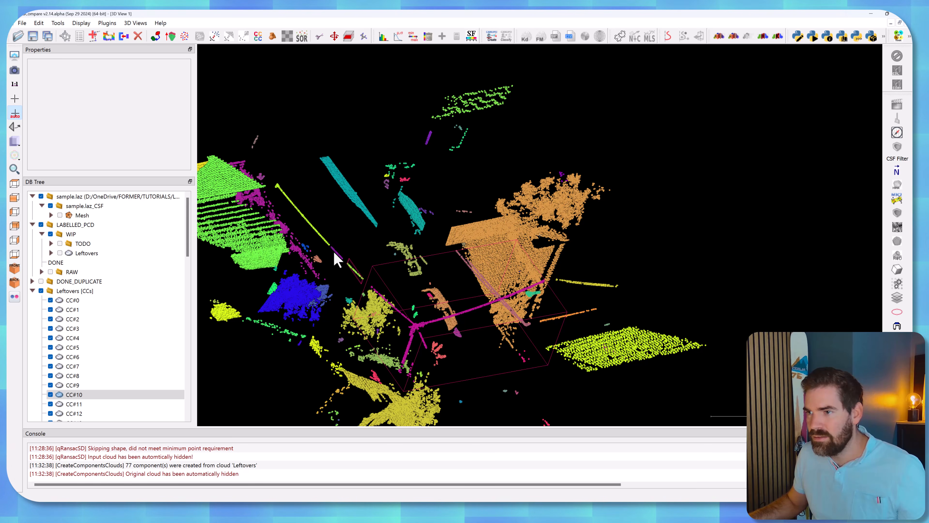
click(326, 245)
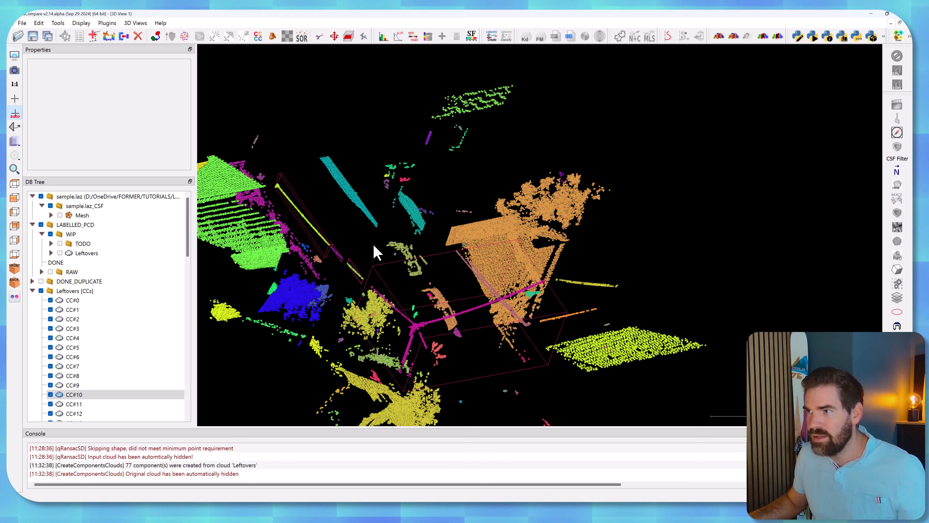
drag(663, 293, 549, 287)
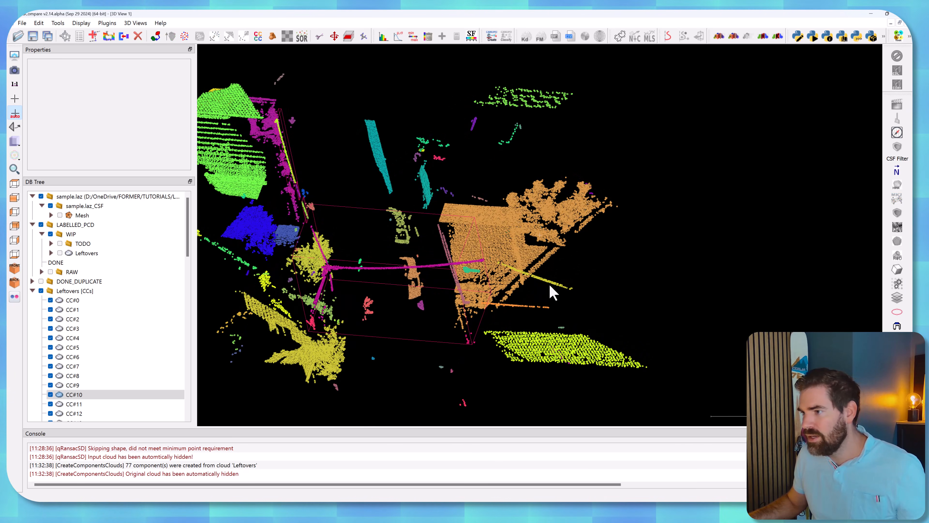
click(555, 289)
ctrl+click(529, 307)
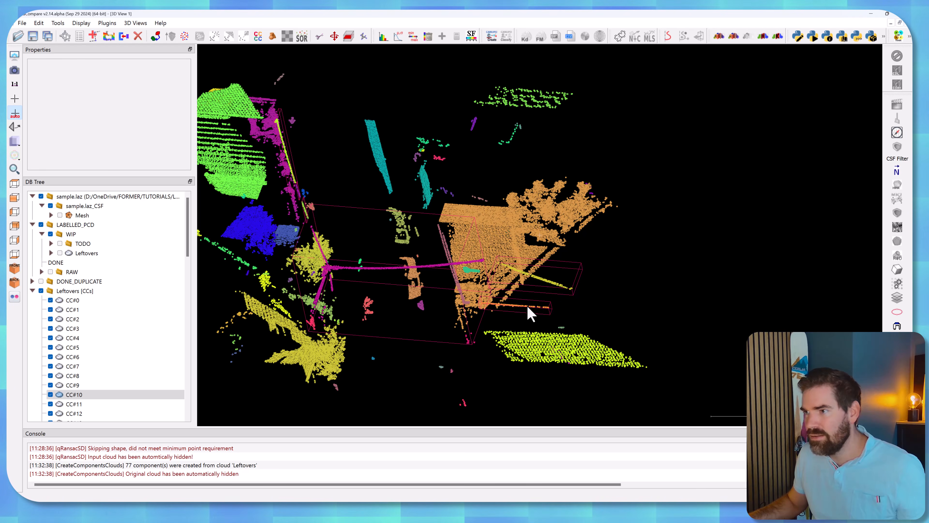
click(124, 38)
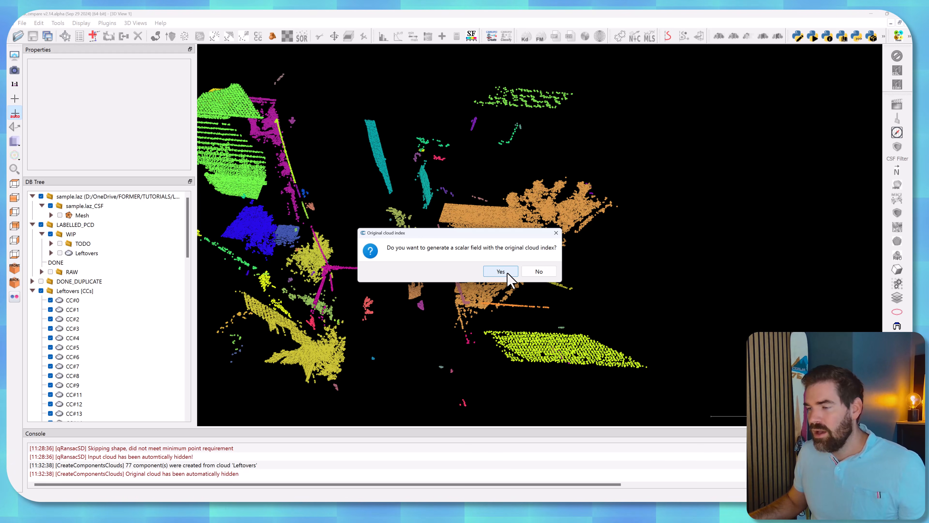
click(544, 274)
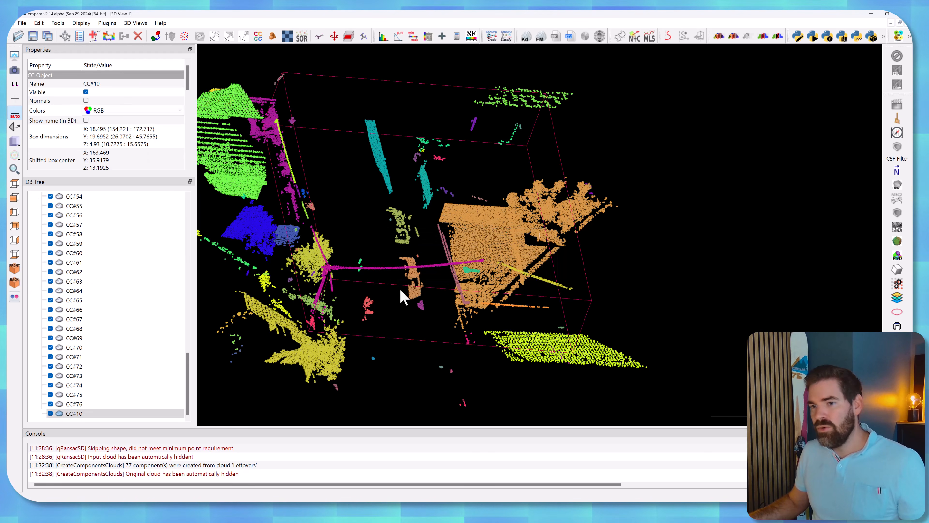
Rename the merged wire cloud as wires and hide it.
double_click(79, 414)
text(wires)
click(36, 424)
Merge the car components into one cloud, without generating an original cloud index scalar field.
scroll(77, 372, up, 15)
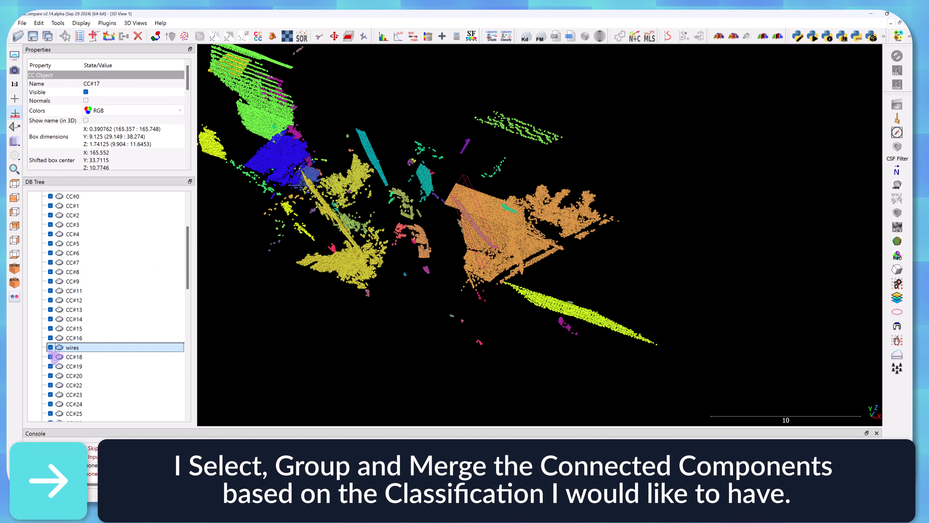
click(124, 36)
drag(495, 302, 379, 222)
click(545, 272)
Rename the merged car cloud as cars and hide it.
double_click(74, 414)
text(cars)
click(51, 413)
Examine the remaining components around the street from several angles to identify the class each one belongs to.
right_drag(379, 222, 584, 186)
drag(584, 186, 220, 216)
scroll(109, 345, up, 20)
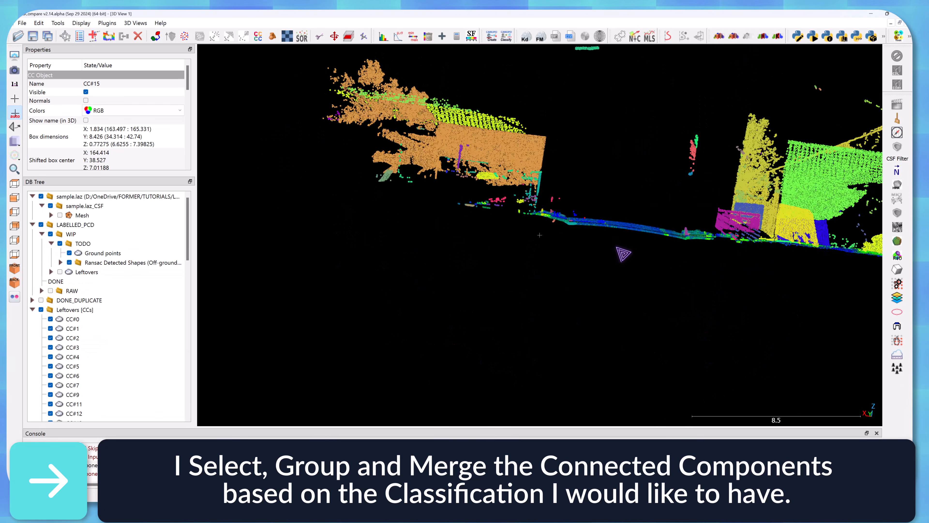
drag(619, 253, 519, 256)
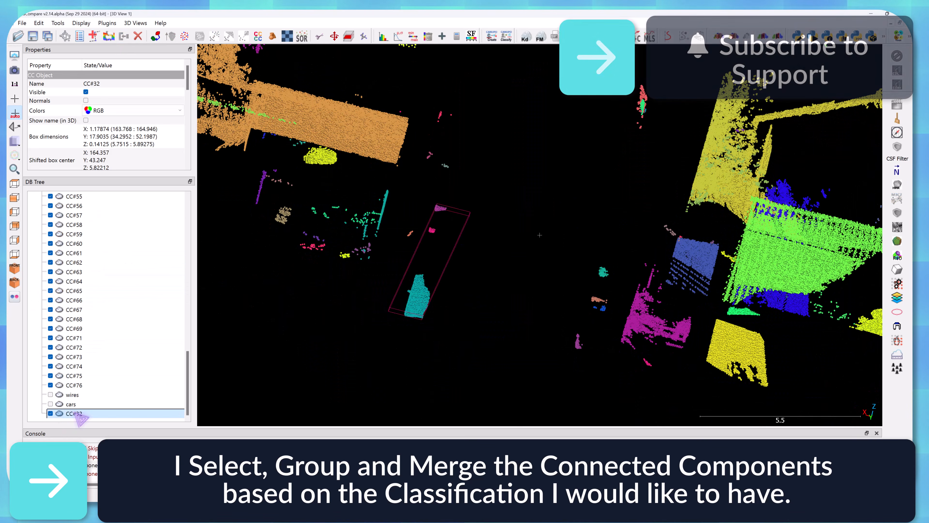
drag(213, 359, 386, 170)
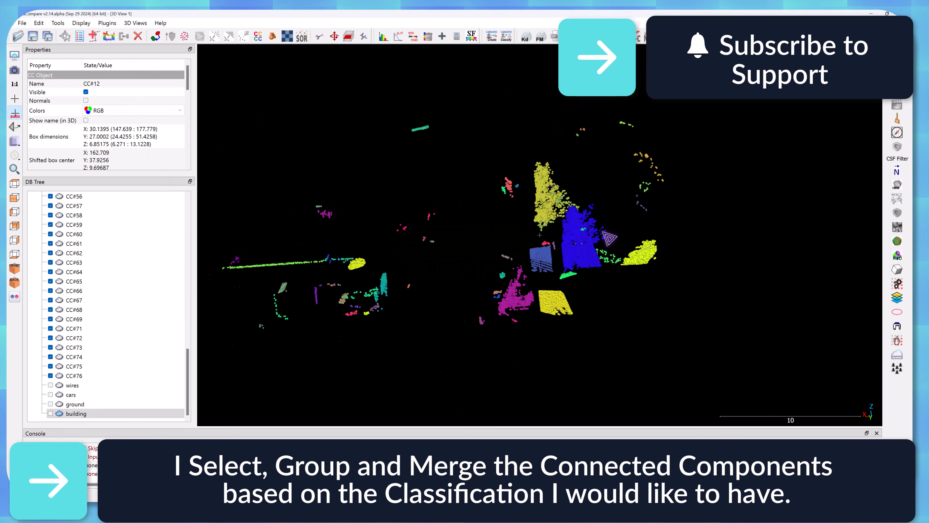
drag(603, 232, 627, 201)
scroll(626, 202, down, 3)
scroll(60, 252, up, 18)
click(69, 253)
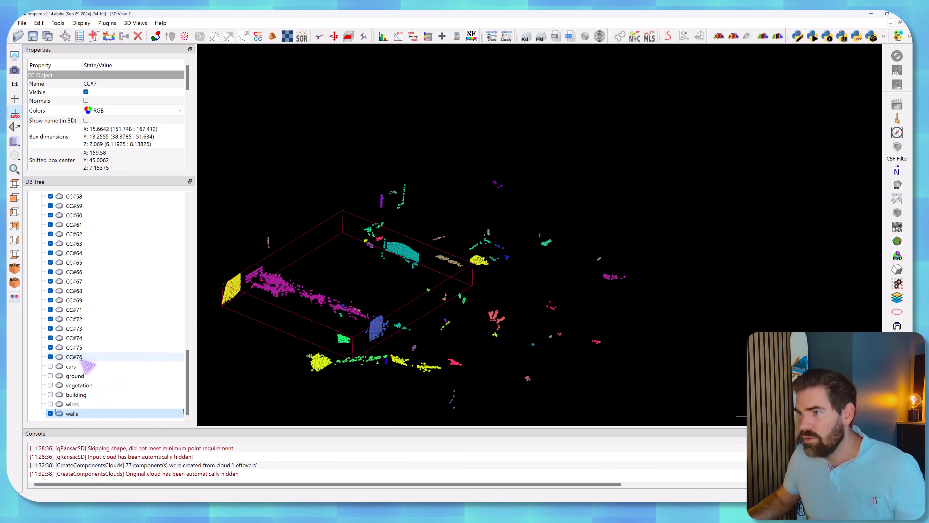
With the walls cloud hidden, merge all unassigned components, generating an original cloud index scalar field, and rename the merged cloud as remaining.
click(51, 414)
click(83, 356)
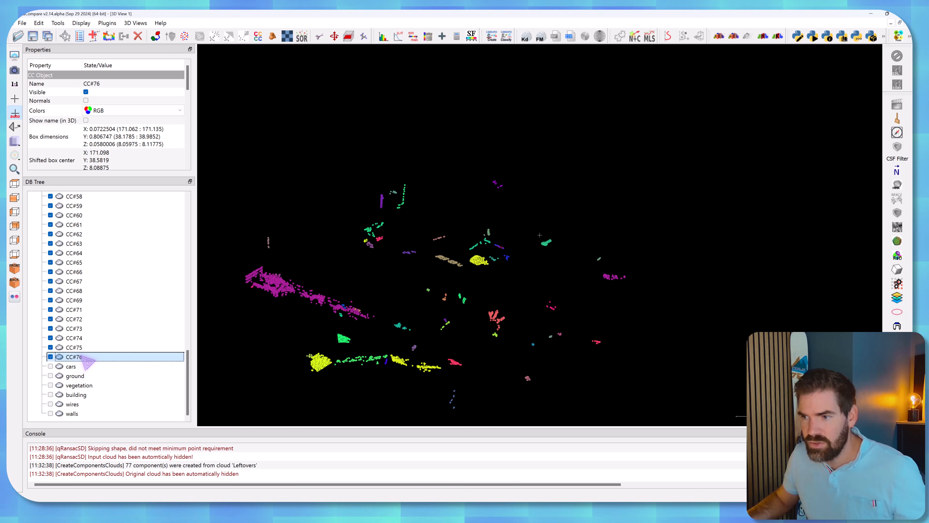
scroll(88, 357, up, 15)
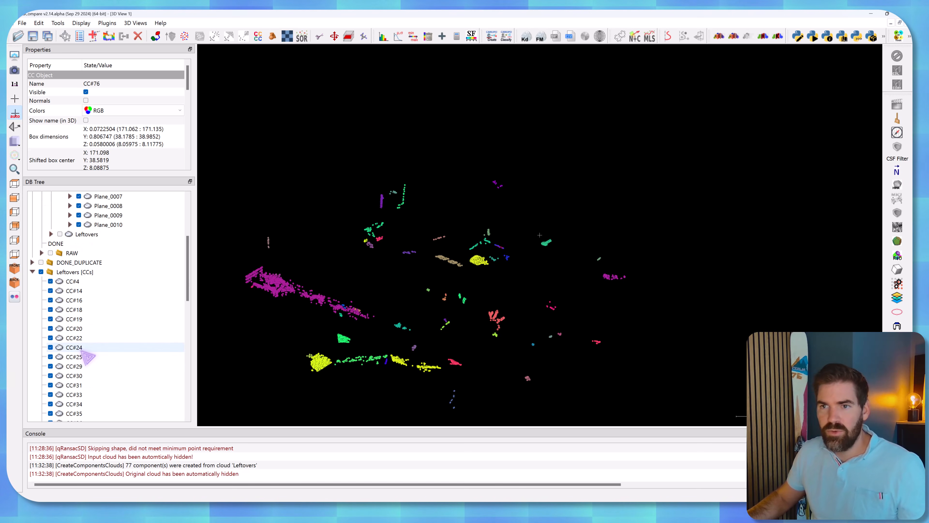
shift+click(77, 281)
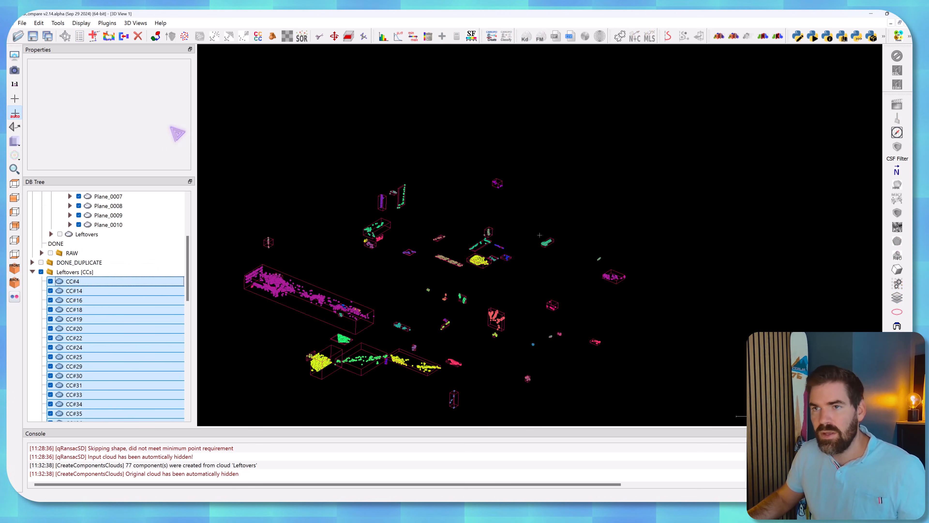
click(124, 35)
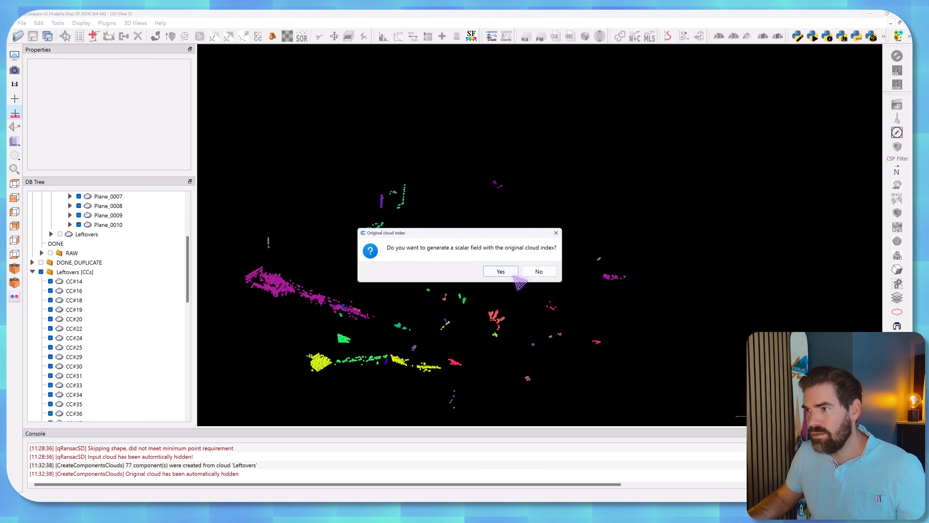
click(507, 272)
double_click(73, 414)
text(remaining)
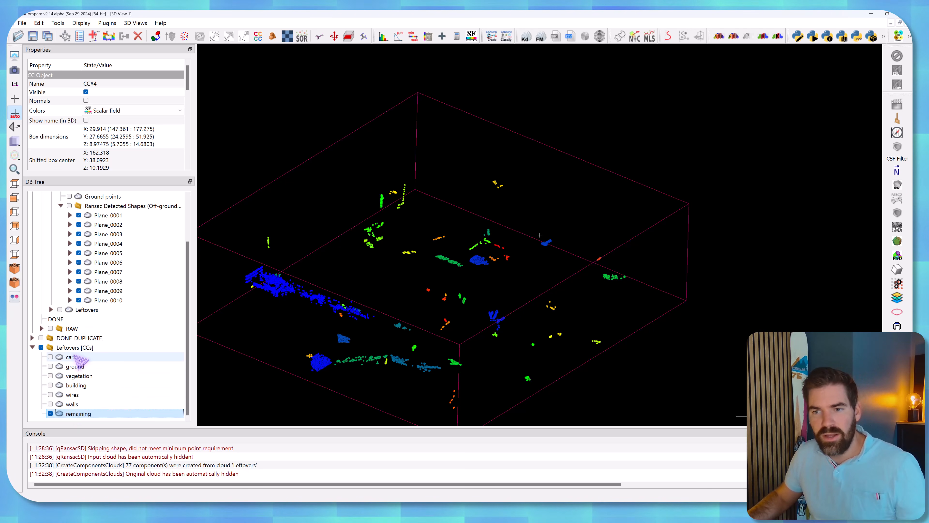
Move the Leftovers cloud into the DONE_DUPLICATE group and the Leftovers [CCs] group into TODO.
scroll(69, 341, up, 1)
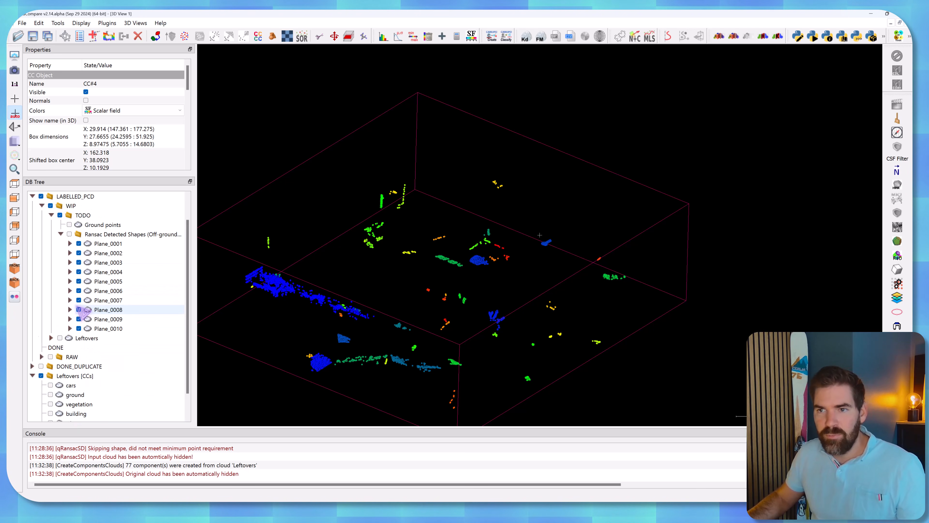
click(83, 340)
drag(84, 342, 96, 217)
click(59, 387)
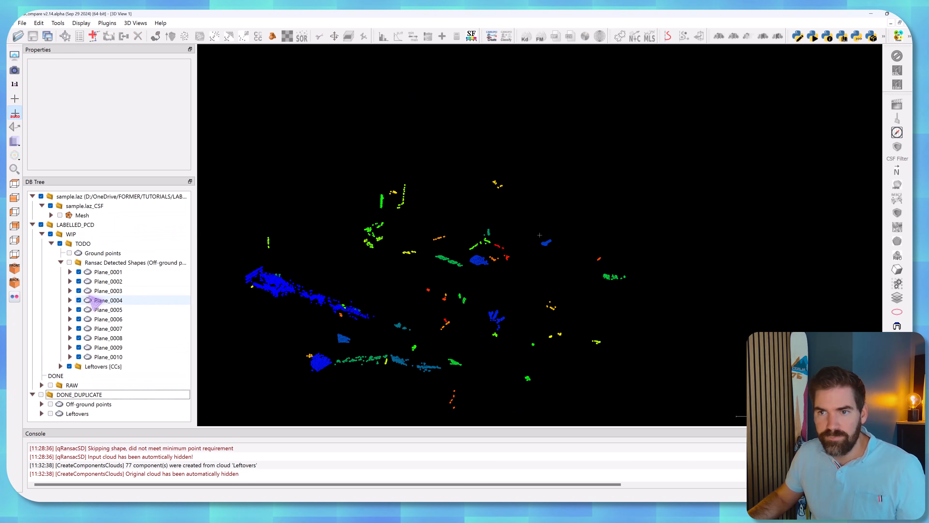
Hide the Leftovers [CCs] group and display the Ransac Detected Shapes group with its planes listed.
click(61, 262)
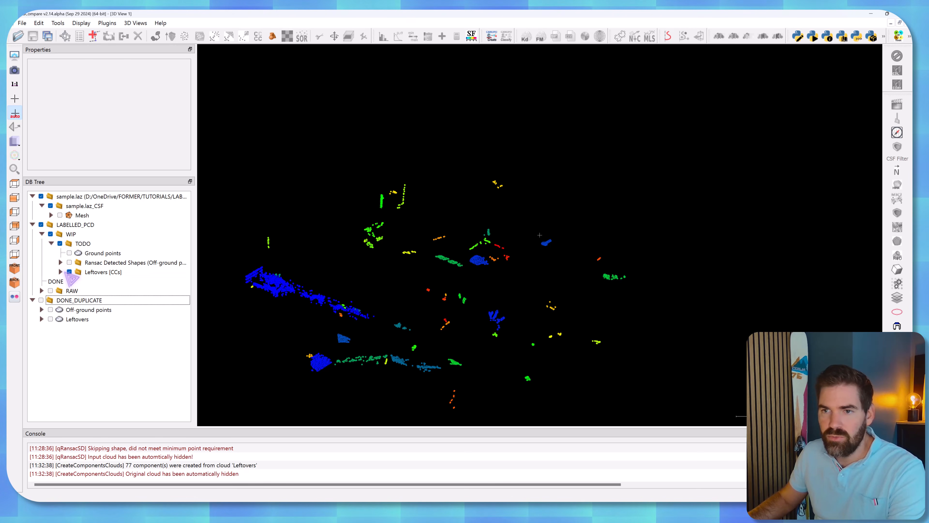
click(69, 263)
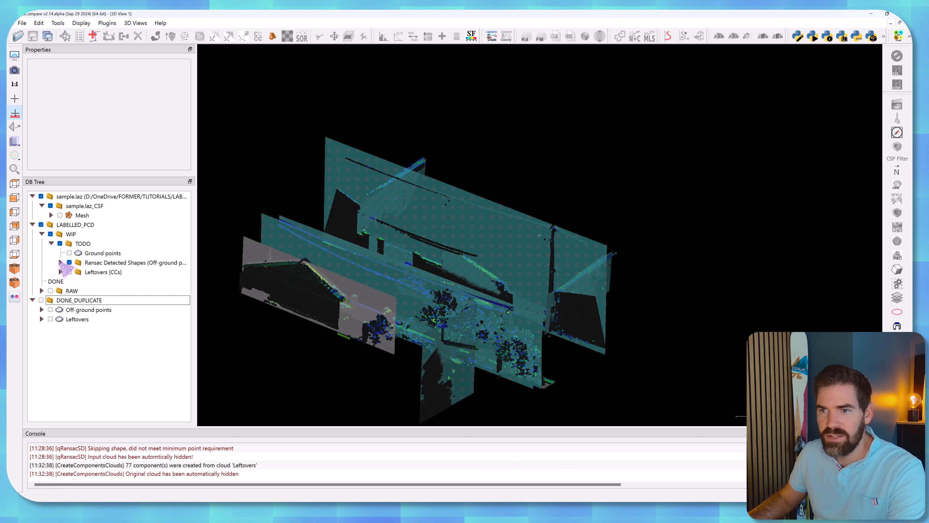
click(60, 263)
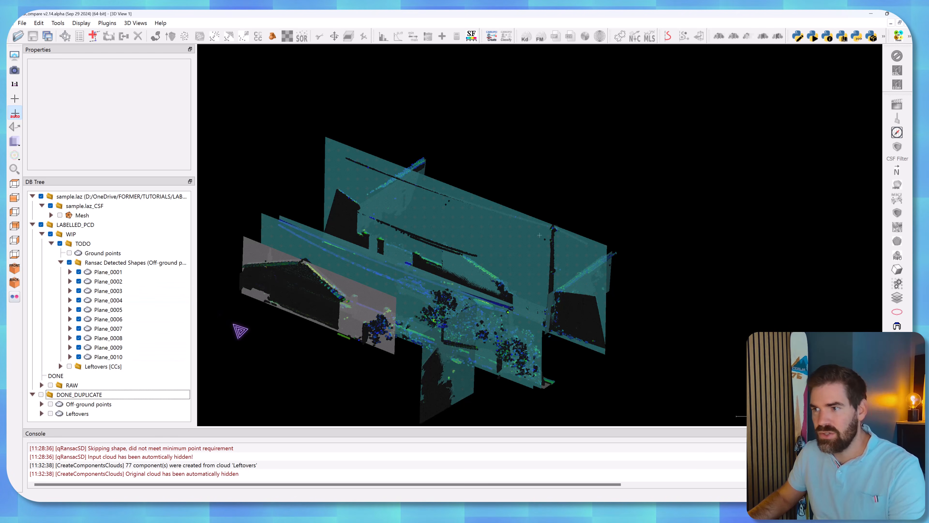
drag(462, 256, 604, 240)
Hide Plane_0002 through Plane_0010 so that only Plane_0001 is displayed.
click(125, 273)
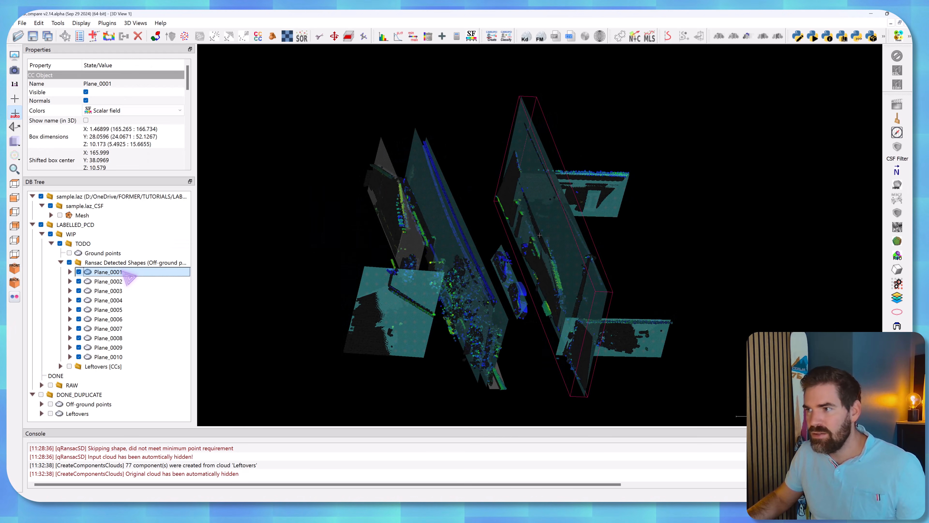
shift+click(99, 357)
right_click(114, 283)
click(134, 302)
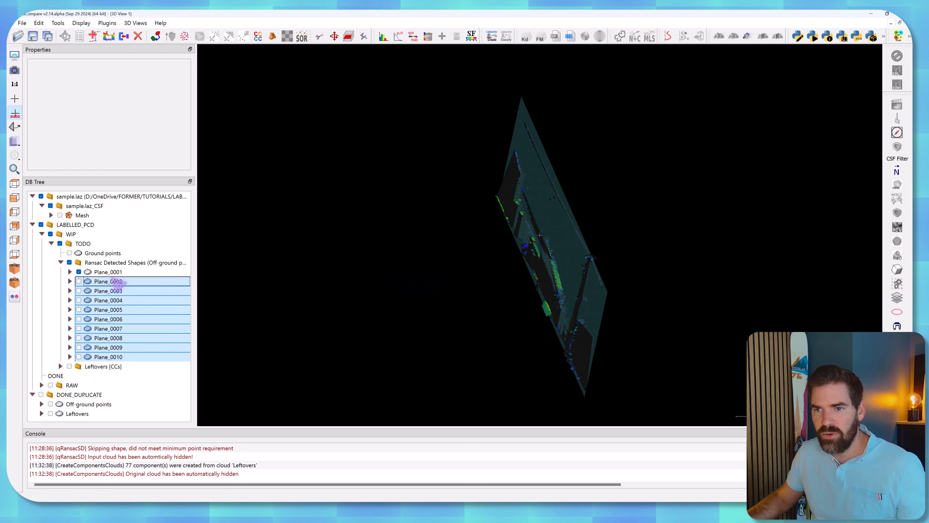
Align the camera to the fitted plane primitive of Plane_0001, and hide that primitive to leave only the points.
click(108, 271)
click(69, 271)
click(124, 284)
drag(455, 262, 489, 250)
right_click(144, 282)
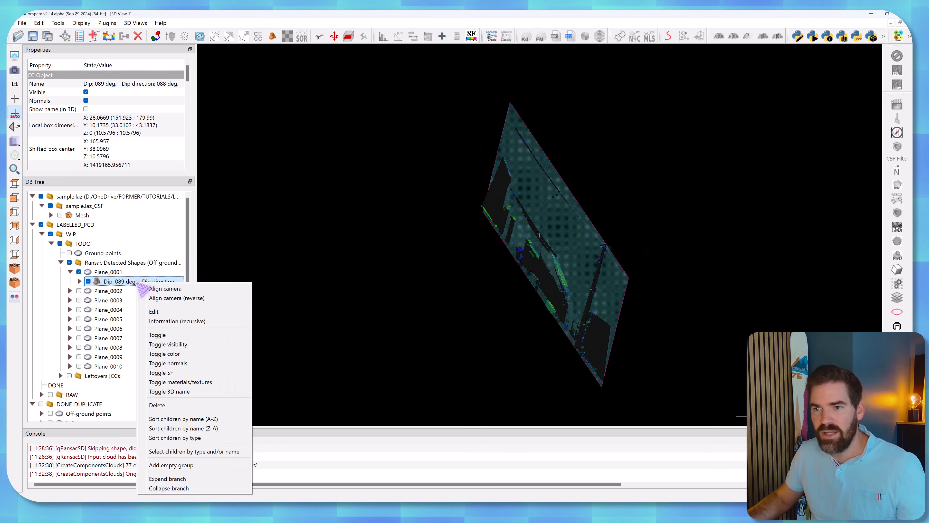
click(151, 289)
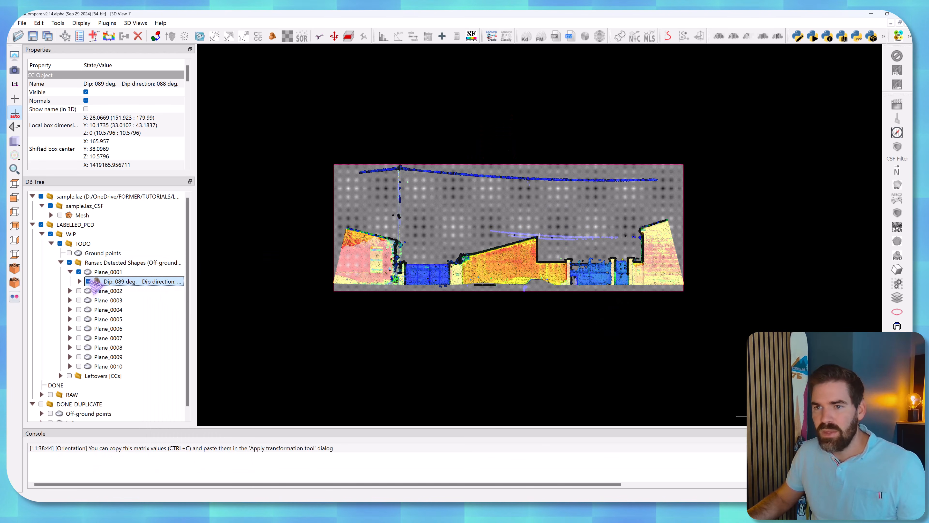
click(88, 281)
Open Plane_0001 for class editing on the Classification scalar field, with All Points as input class and Walls as output class.
scroll(544, 281, up, 10)
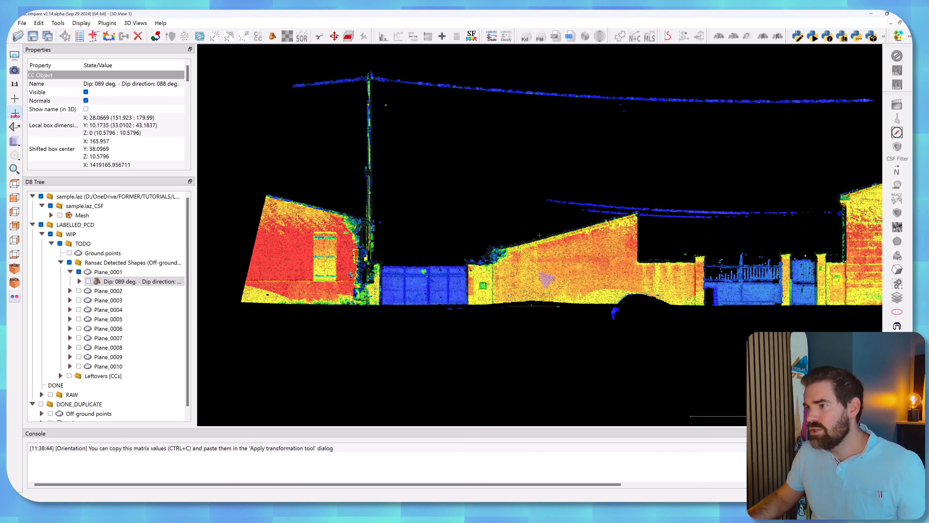
scroll(545, 282, down, 5)
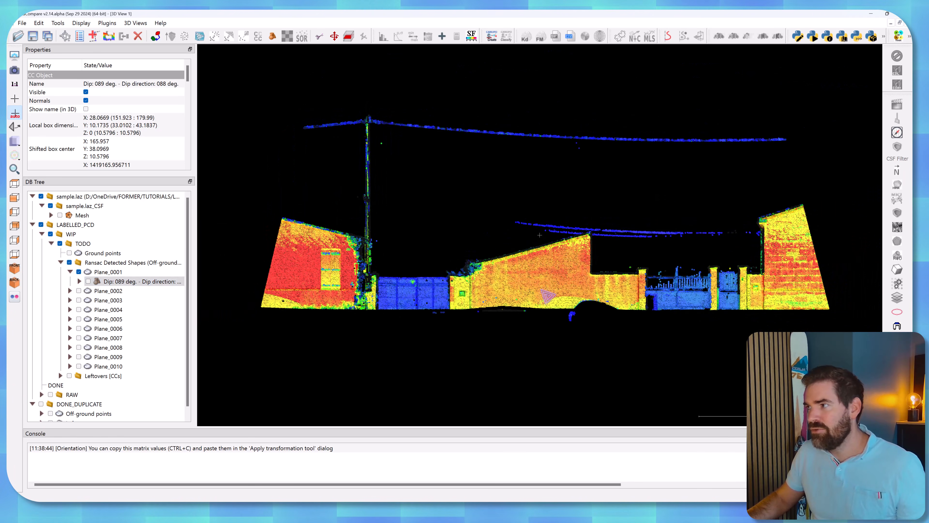
scroll(559, 306, up, 1)
right_drag(559, 306, 533, 333)
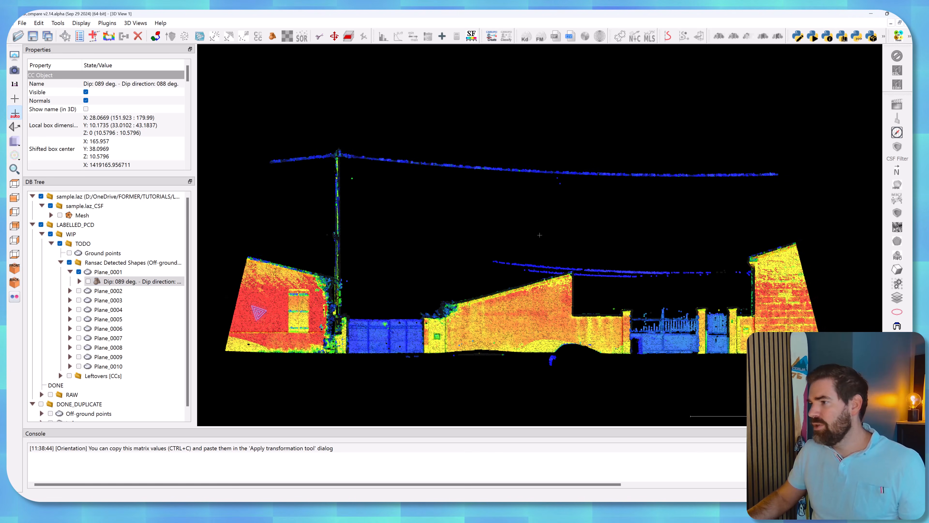
click(113, 273)
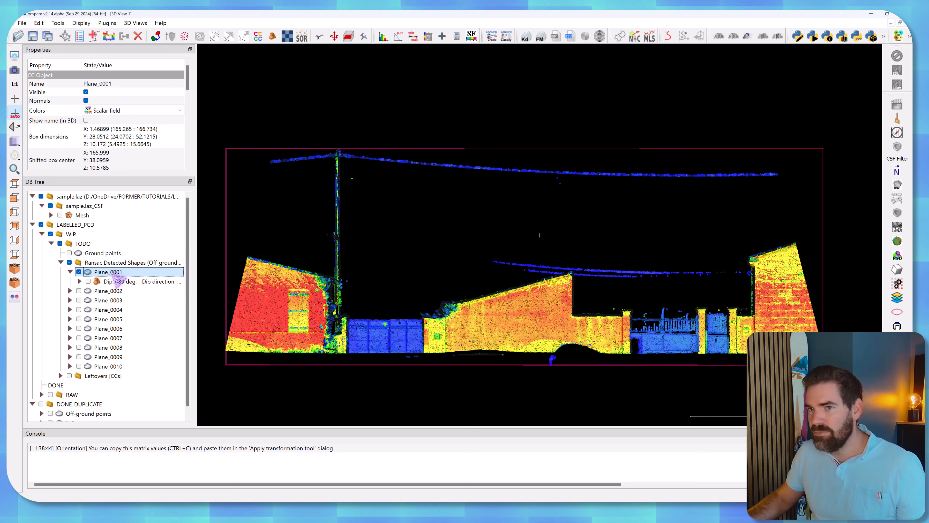
click(898, 299)
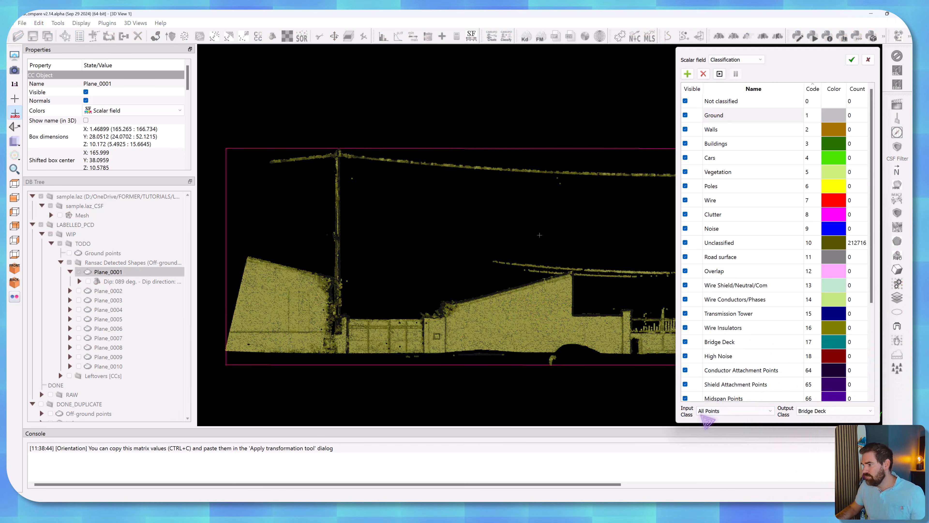
click(840, 410)
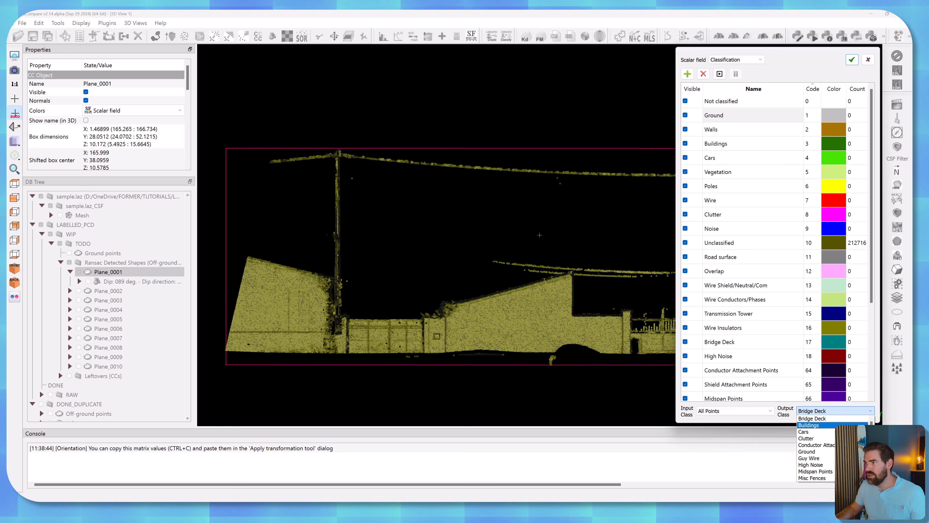
scroll(816, 448, down, 7)
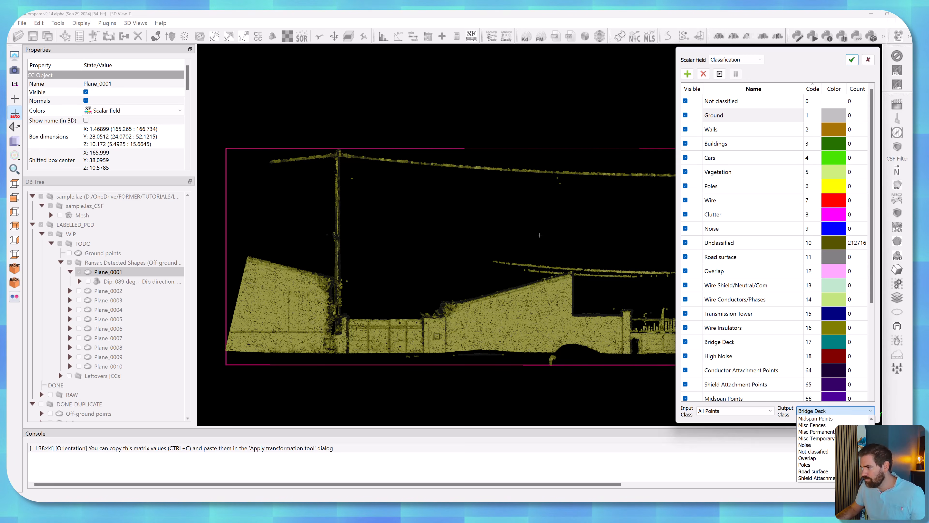
click(816, 452)
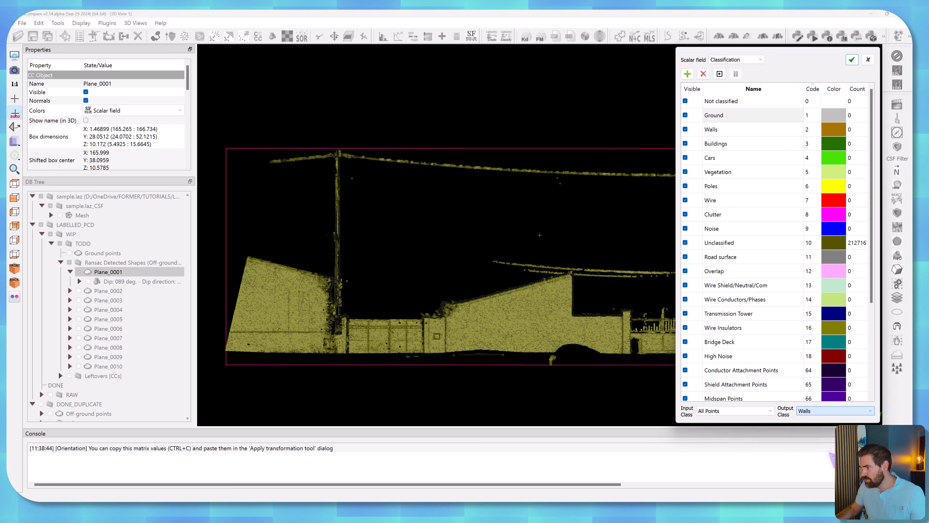
Paint the façades, fences and gates along the whole length of Plane_0001 as Walls and apply the classification.
click(720, 74)
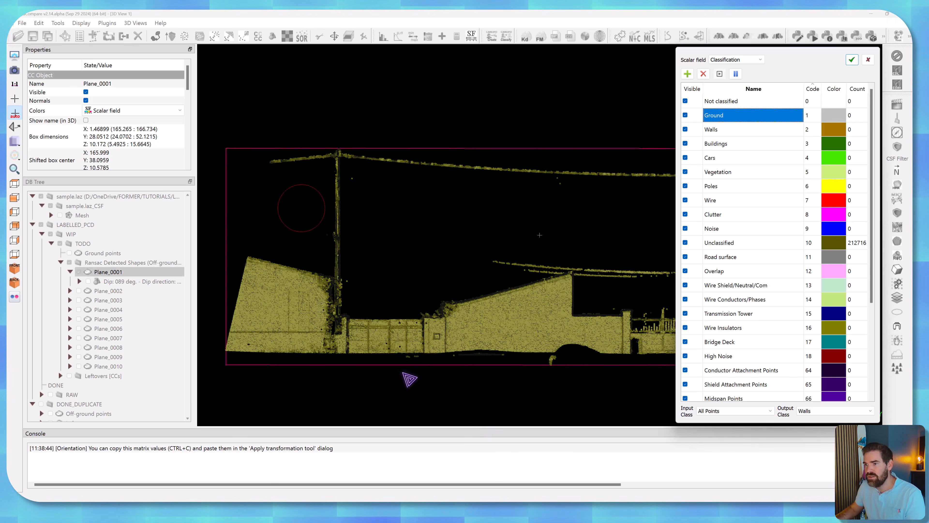
mouse_move(265, 287)
mouse_down()
mouse_move(260, 277)
mouse_move(318, 292)
mouse_move(311, 343)
mouse_move(254, 317)
mouse_up()
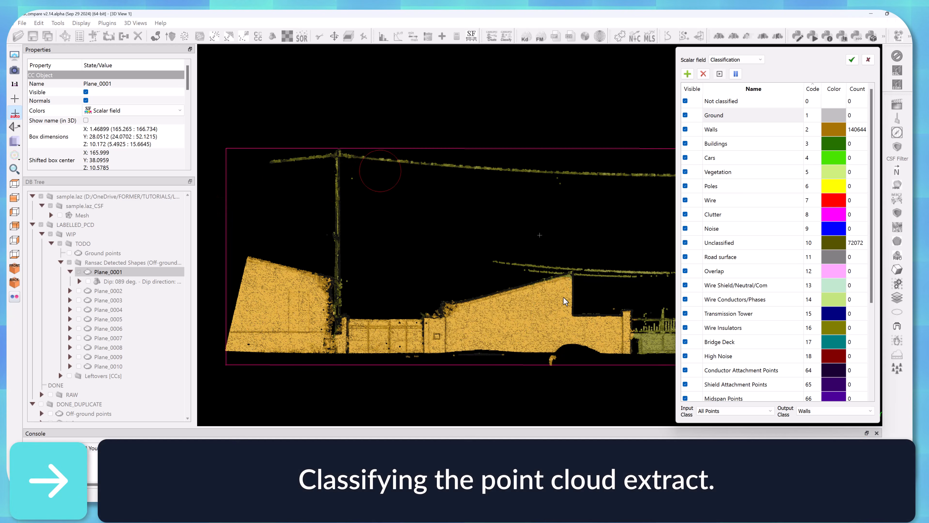
click(736, 74)
click(720, 74)
mouse_move(406, 322)
mouse_down()
mouse_move(578, 328)
mouse_move(536, 310)
mouse_up()
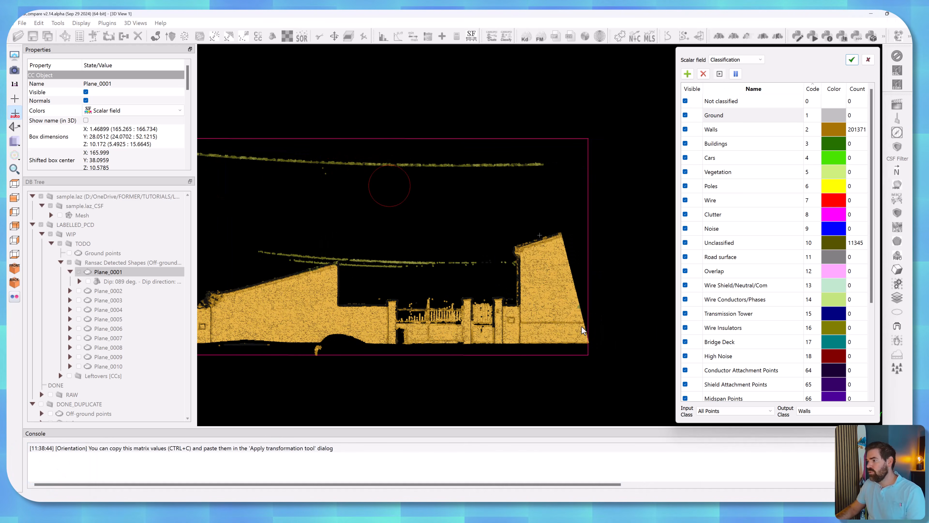
click(851, 59)
Reopen Plane_0001 for class editing and set the input class to Unclassified and the output class to Wire.
right_drag(407, 290, 602, 318)
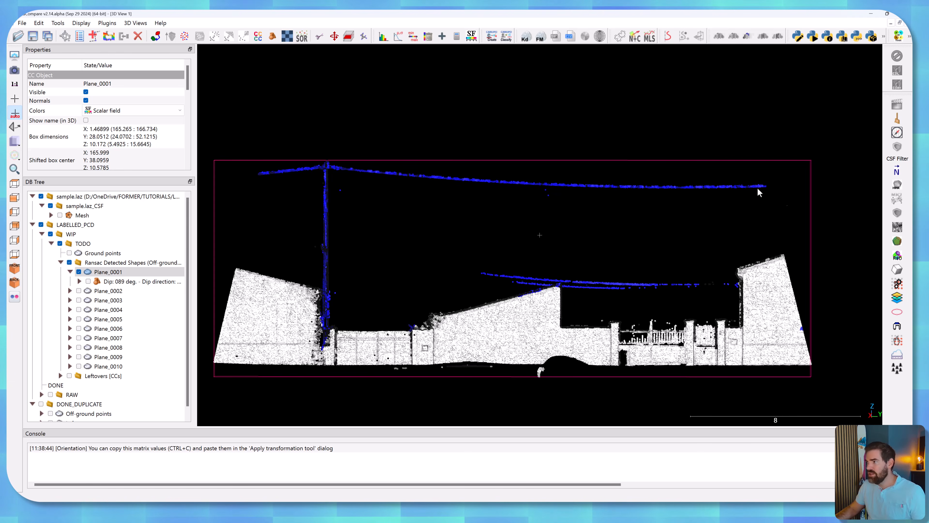
click(898, 302)
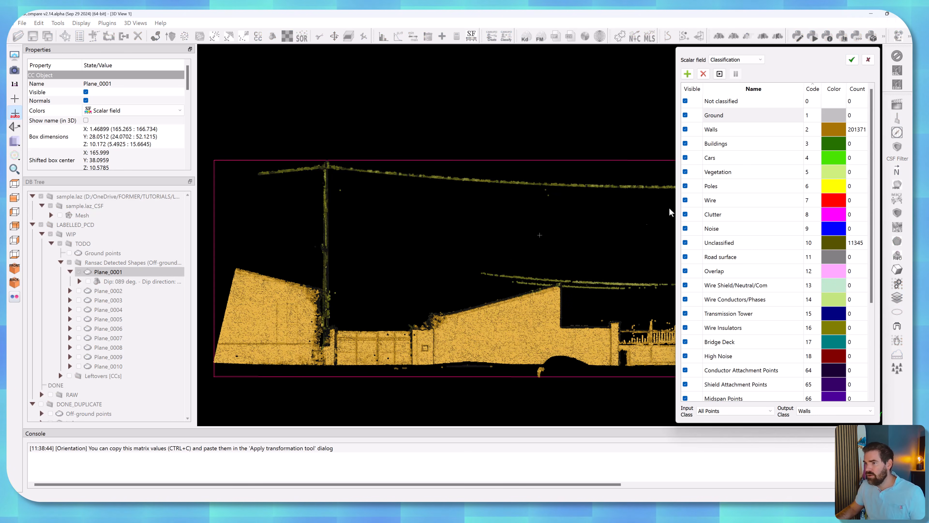
click(711, 412)
scroll(719, 432, down, 7)
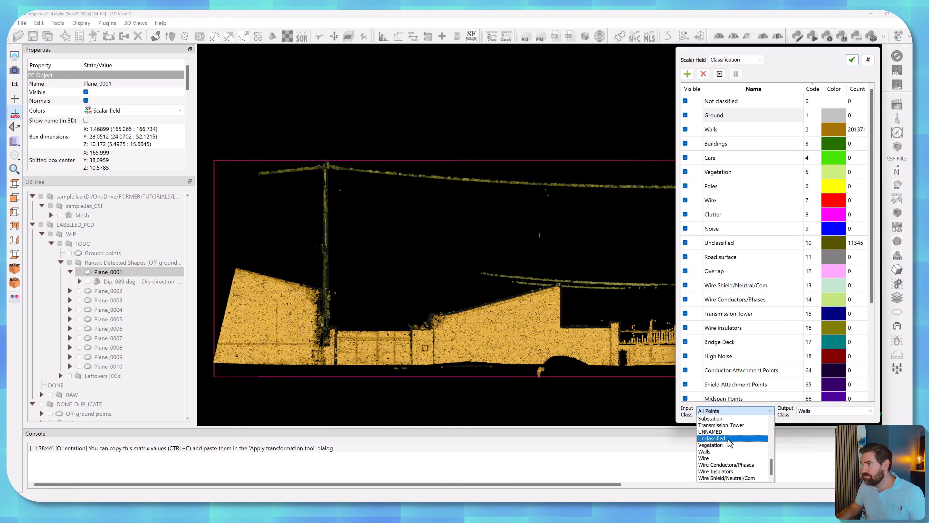
click(728, 439)
scroll(584, 319, down, 3)
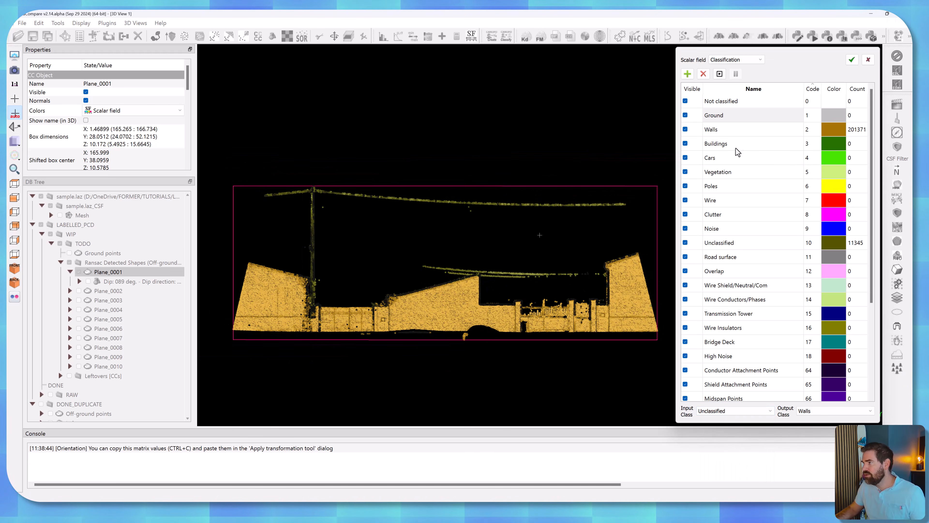
click(719, 74)
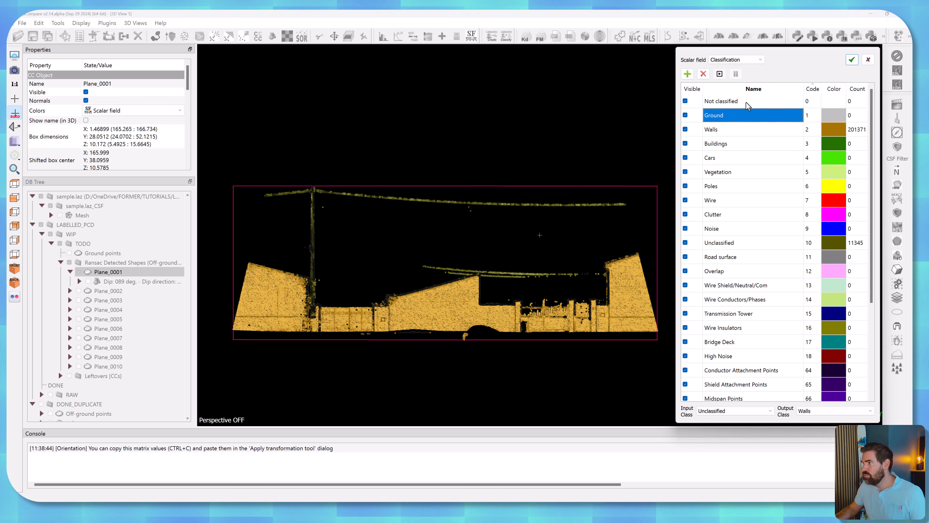
click(825, 412)
scroll(831, 451, down, 2)
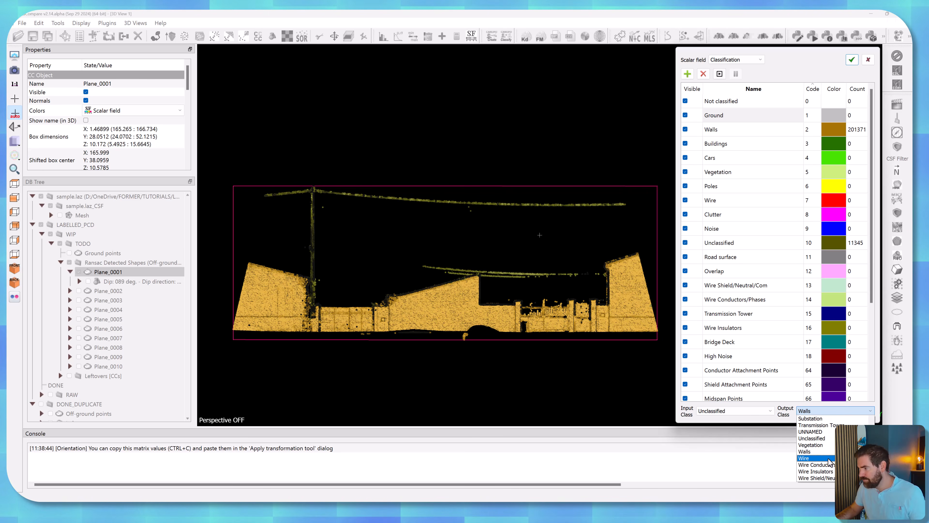
click(828, 459)
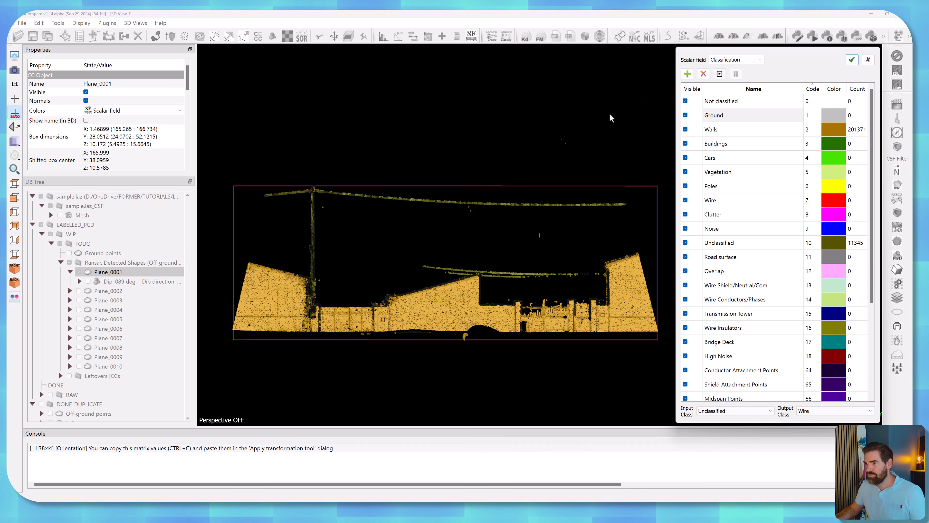
Paint the Unclassified pole and overhead cables of Plane_0001 as Wire along their whole length.
click(720, 74)
drag(278, 193, 325, 189)
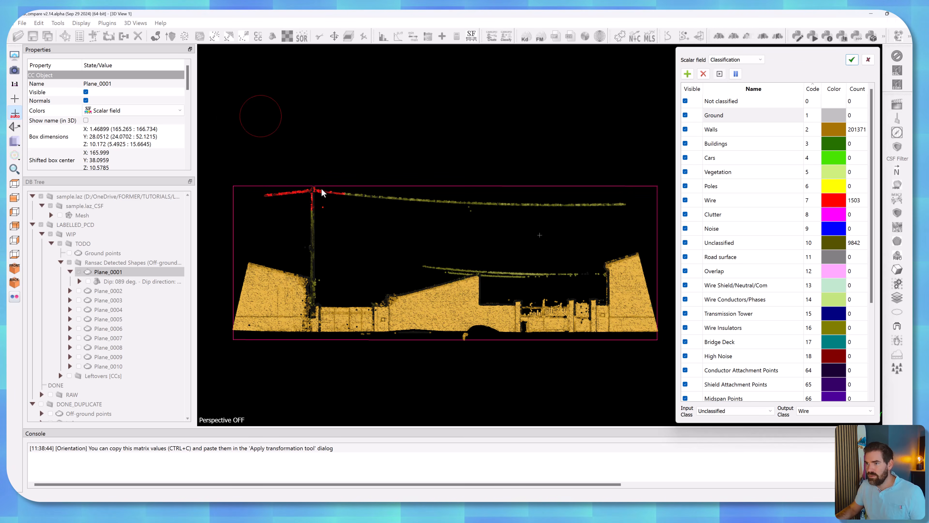
drag(329, 267, 360, 211)
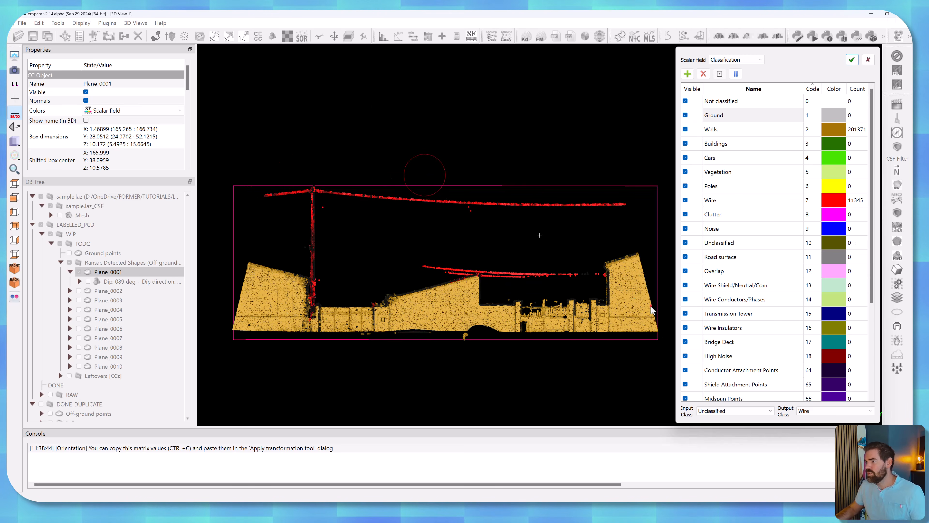
click(736, 74)
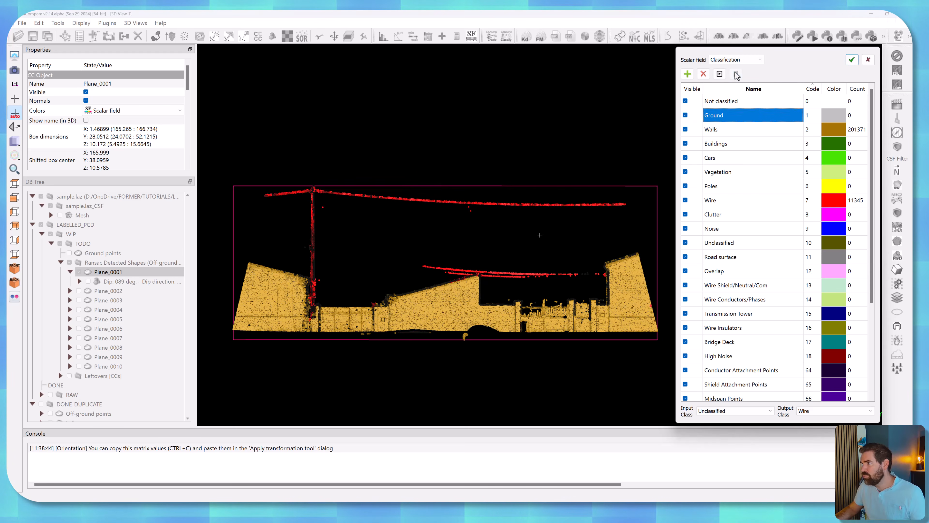
Set the input class to Wire and the output class to Walls, and repaint the mislabelled points on Plane_0001's walls.
click(743, 411)
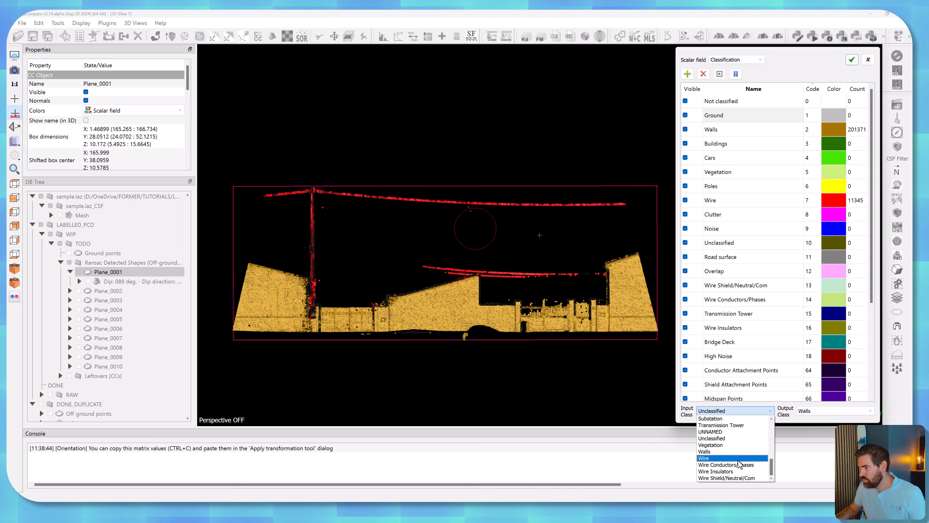
click(741, 460)
click(373, 307)
drag(647, 320, 651, 307)
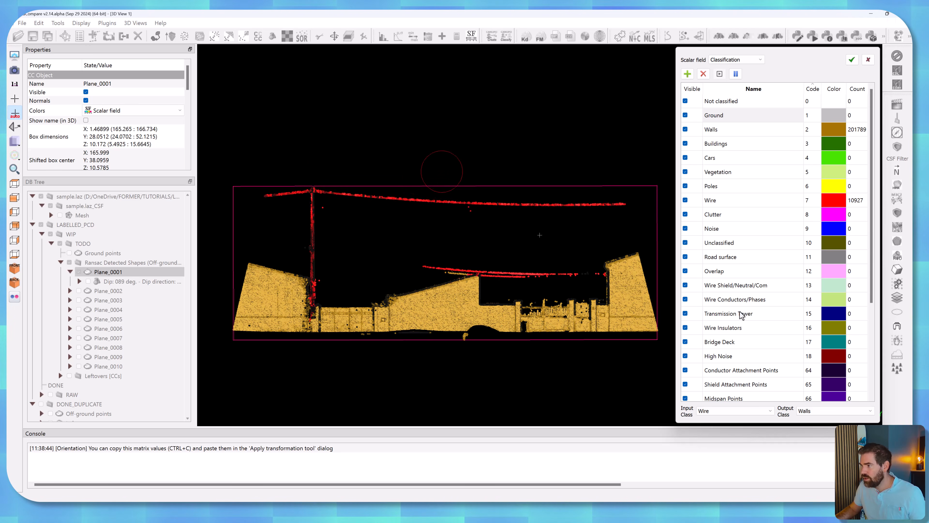
Swap the classes to Walls as input and Wire as output, repaint Plane_0001's lower cable, and apply the classification.
click(743, 411)
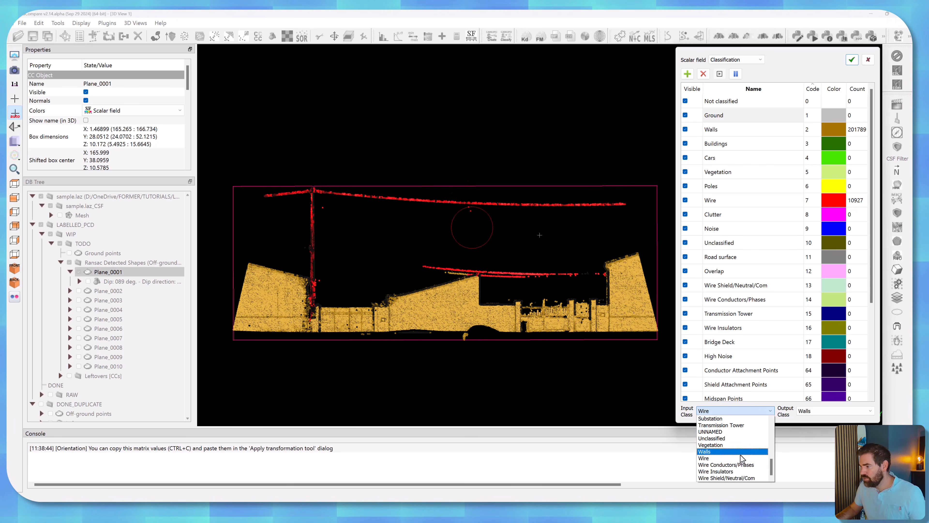
click(740, 453)
click(835, 411)
click(807, 458)
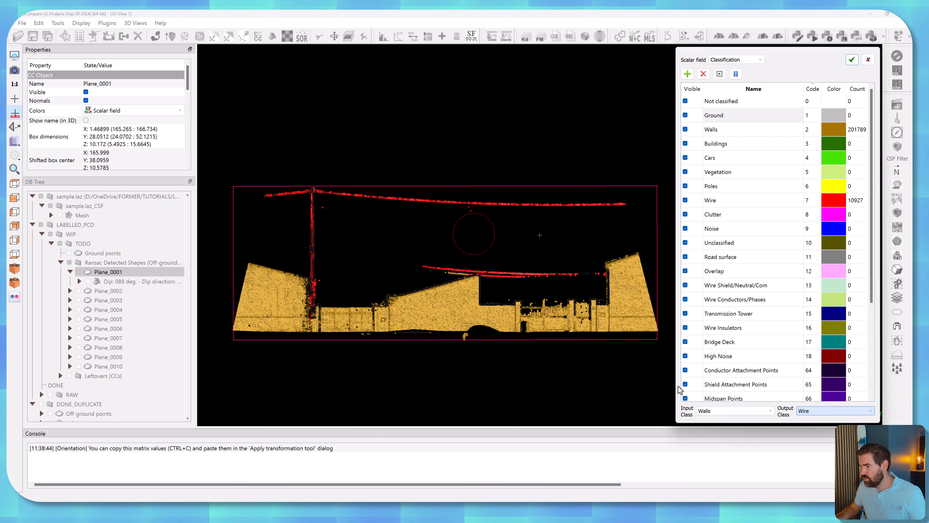
click(454, 257)
scroll(531, 215, up, 7)
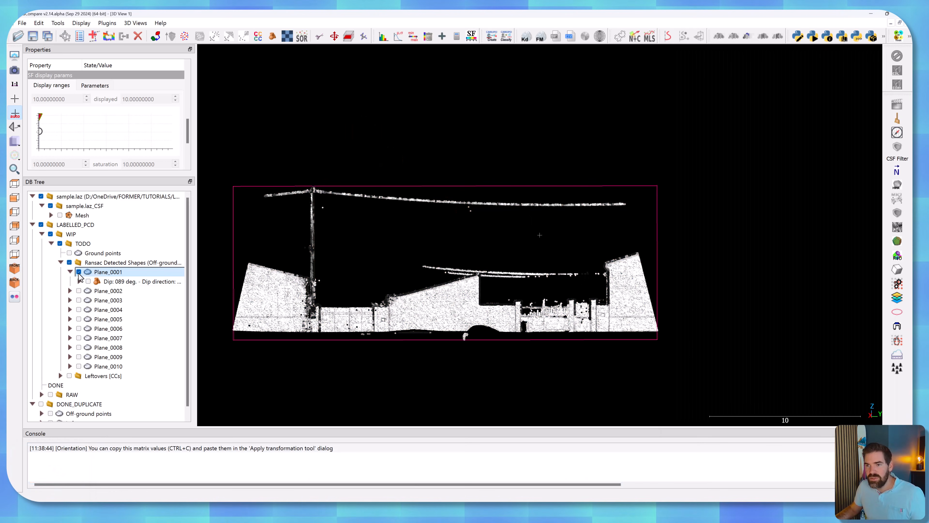
Move the labelled Plane_0001 from the Ransac Detected Shapes group into the DONE group.
click(70, 271)
click(70, 271)
click(70, 272)
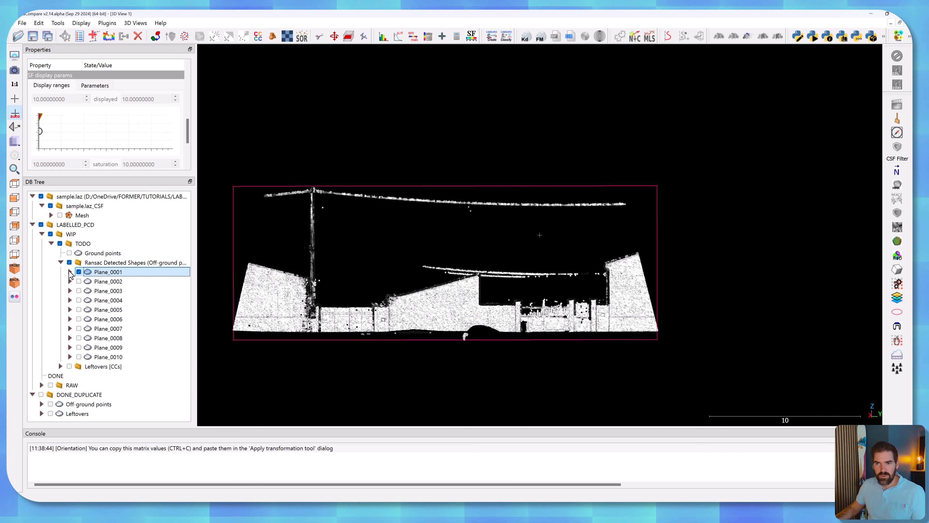
click(60, 263)
click(60, 263)
click(60, 263)
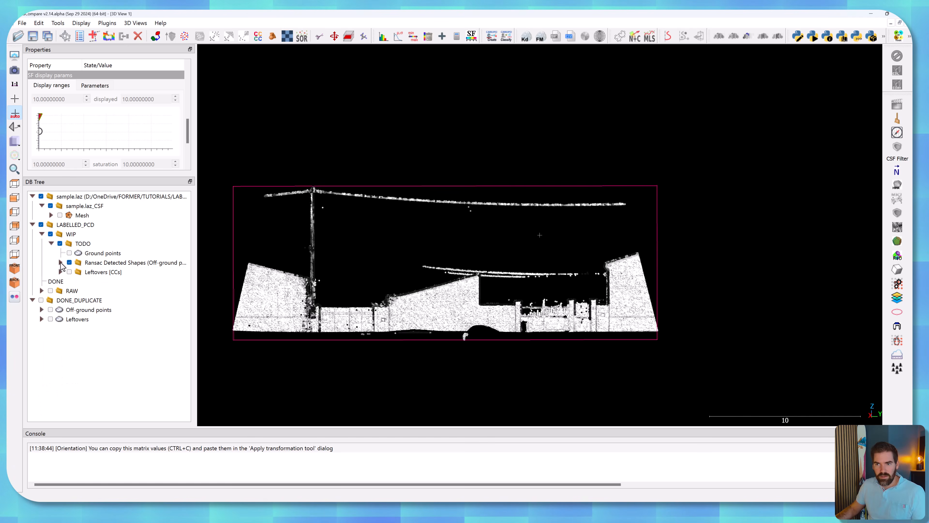
click(60, 263)
drag(104, 271, 77, 380)
Display Plane_0002 on its own by showing it and hiding the DONE group.
click(79, 272)
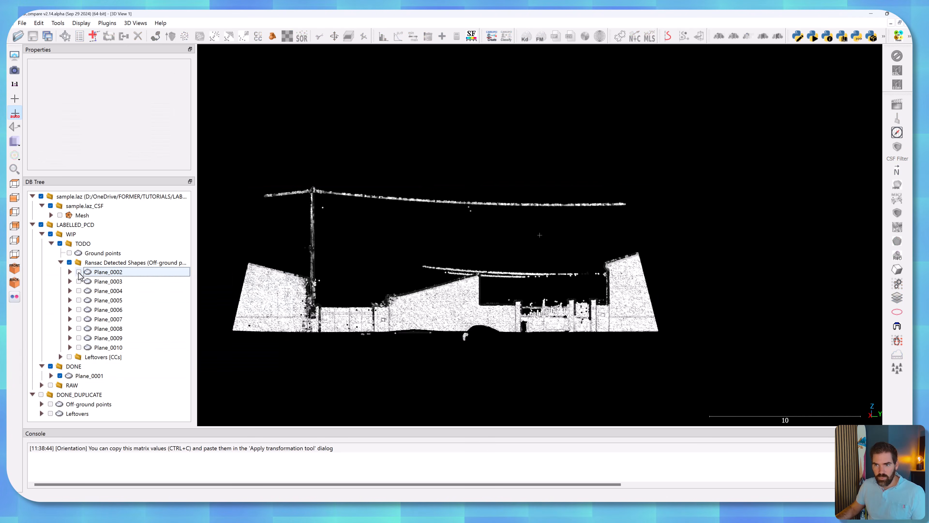
click(106, 273)
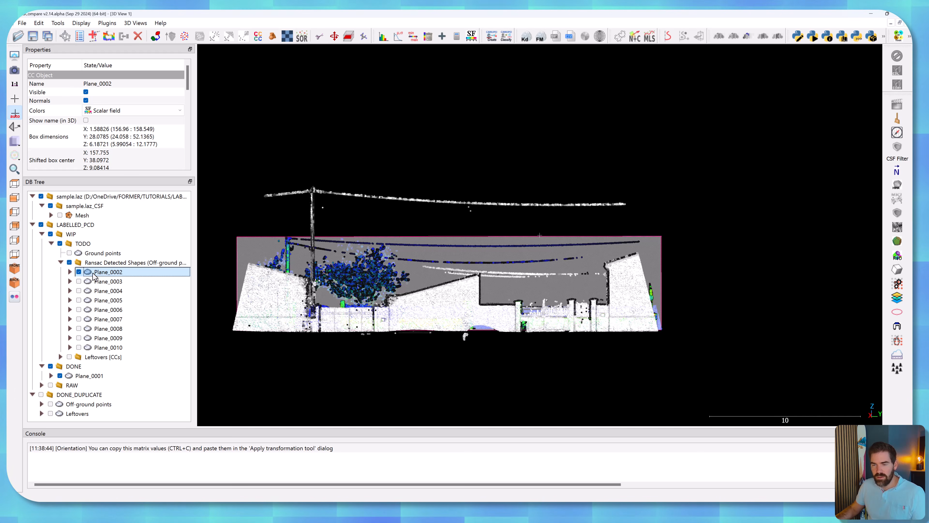
click(51, 366)
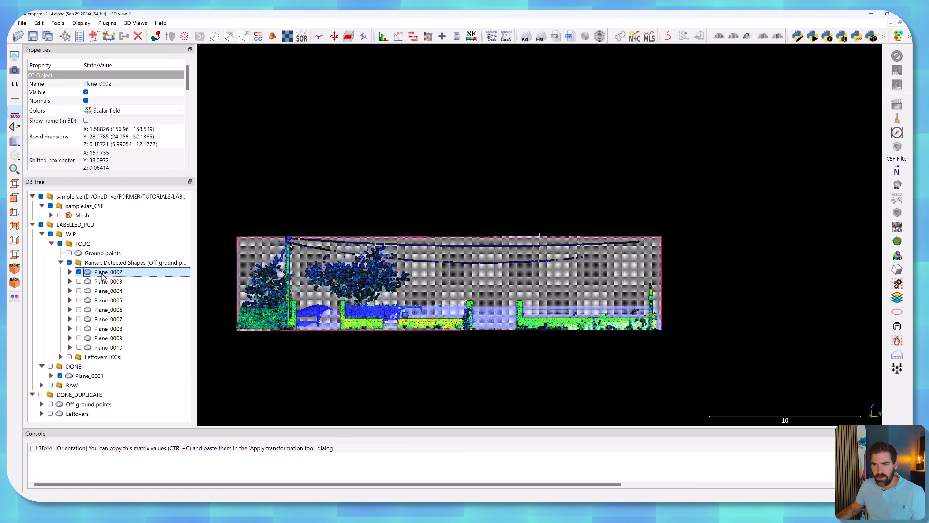
Align the camera to the fitted plane primitive of Plane_0002 and hide that primitive.
right_click(103, 273)
click(70, 272)
right_click(108, 281)
click(128, 287)
right_click(106, 273)
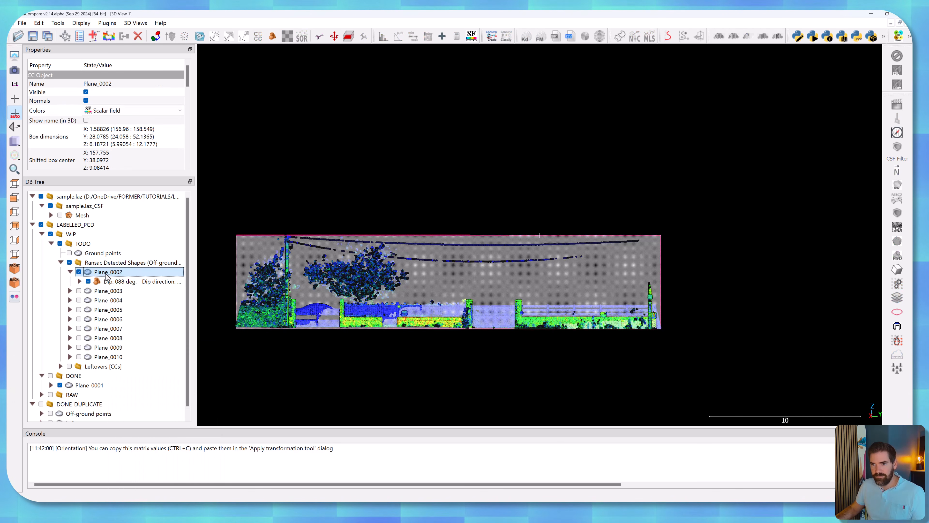
click(88, 281)
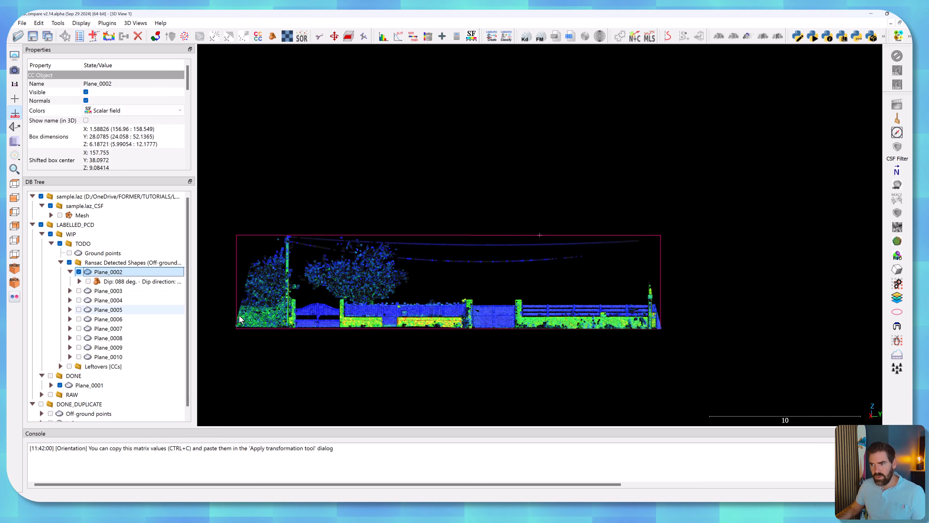
Open Plane_0002 for class editing and paint its Unclassified pole and overhead cables as Wire.
scroll(413, 332, up, 2)
scroll(413, 332, up, 2)
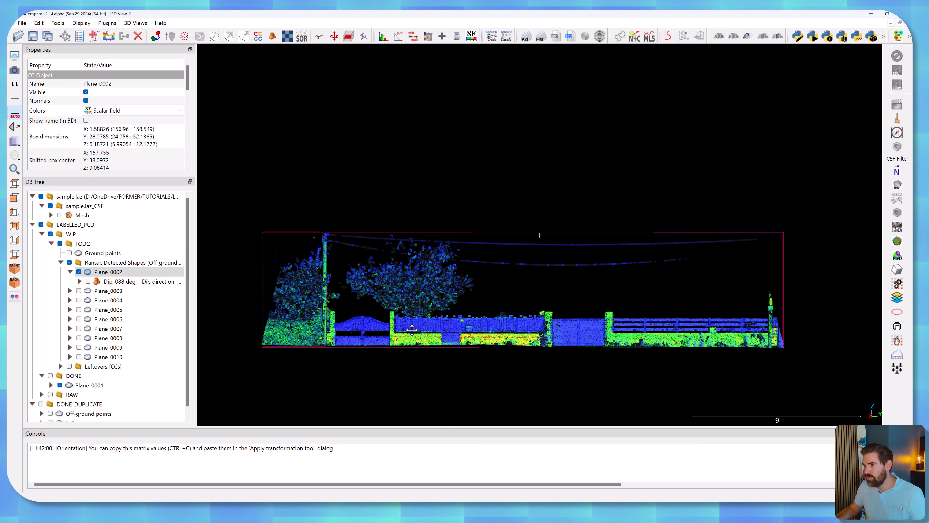
click(157, 275)
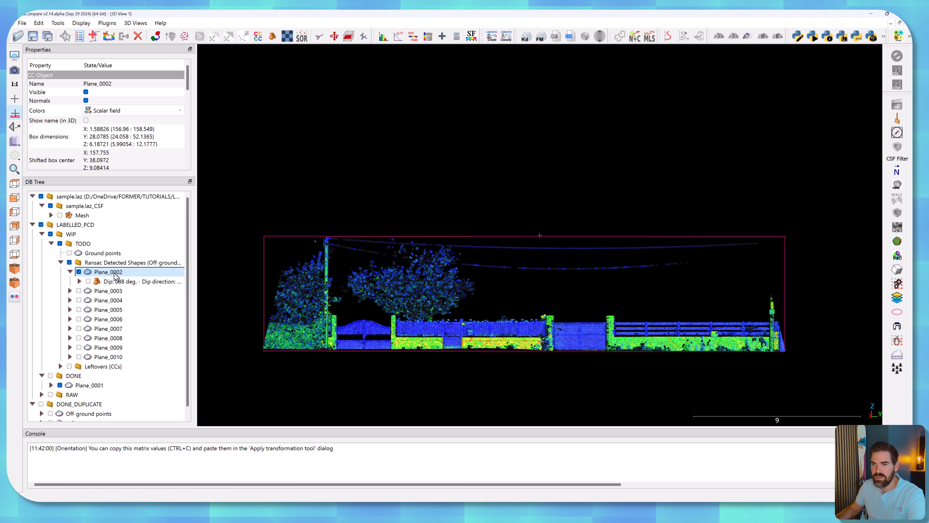
click(896, 299)
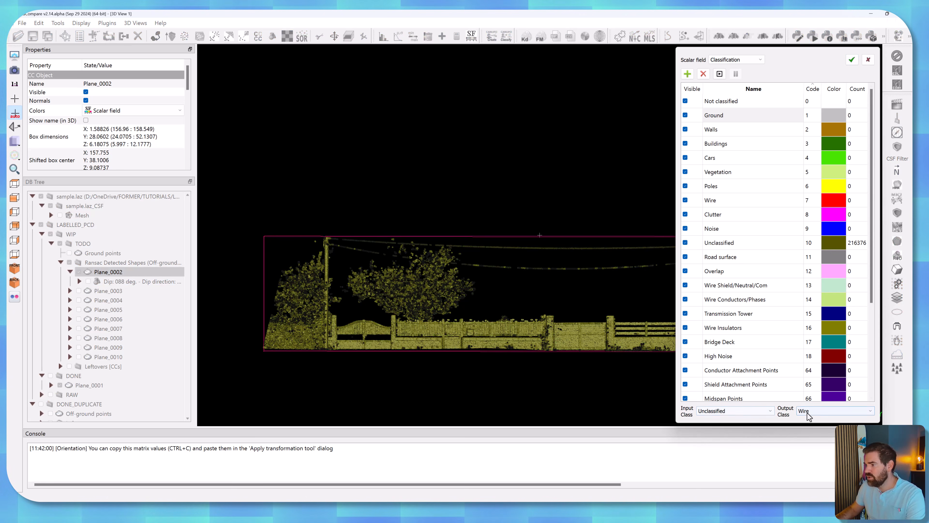
scroll(589, 322, down, 3)
right_drag(606, 282, 509, 280)
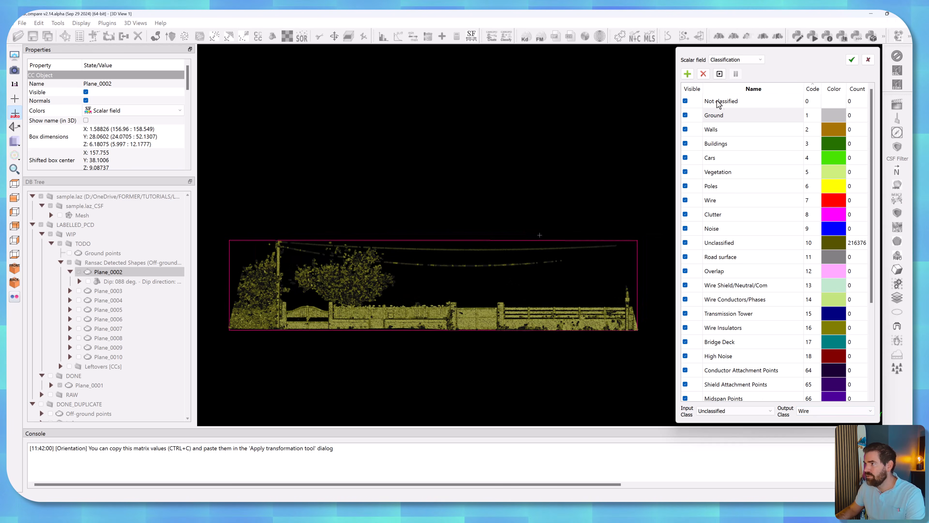
click(719, 76)
mouse_move(279, 245)
mouse_down()
mouse_move(537, 261)
mouse_move(279, 258)
mouse_move(278, 324)
mouse_up()
click(735, 75)
Set the input class to Wire and the output class to Vegetation, and repaint the tree-top points beside Plane_0002's cables.
click(736, 412)
click(812, 413)
scroll(286, 289, up, 8)
right_drag(286, 289, 586, 262)
click(720, 75)
drag(333, 265, 331, 272)
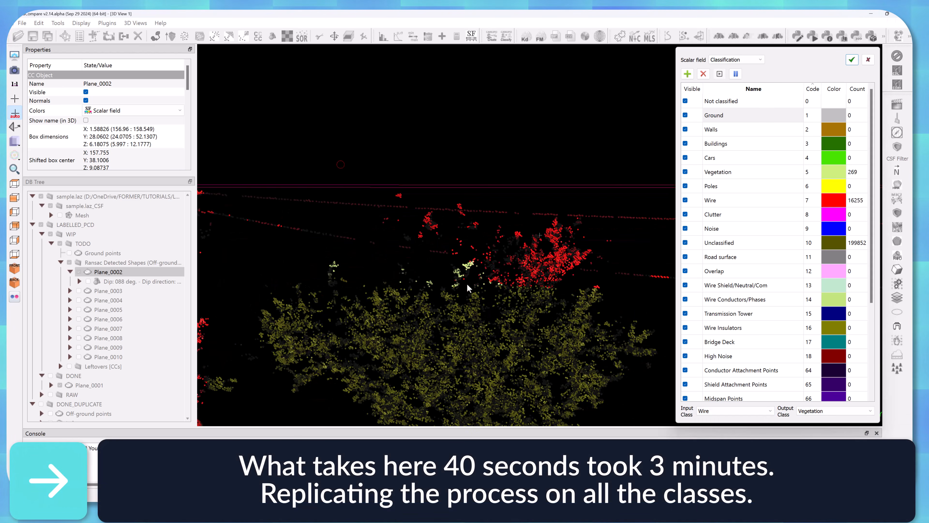
drag(482, 273, 562, 234)
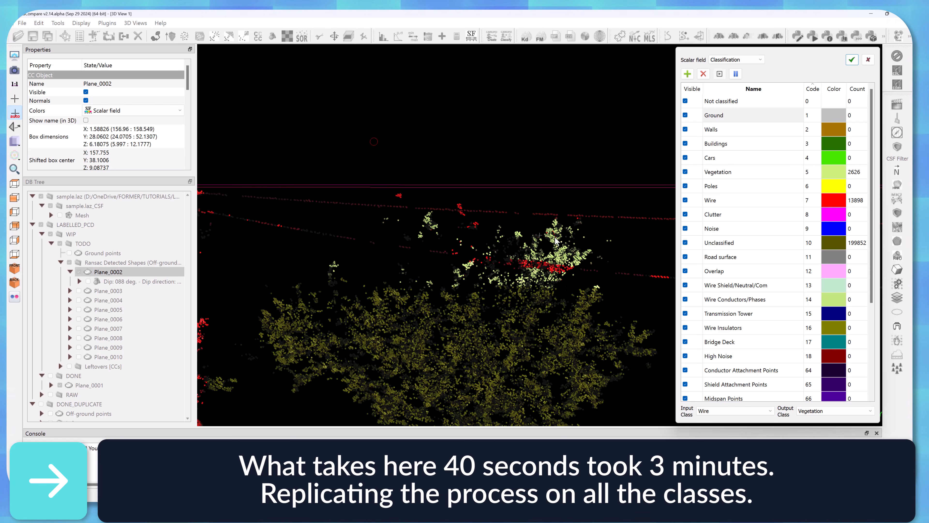
click(736, 74)
Set the input class to Unclassified and paint the trees of Plane_0002 as Vegetation.
scroll(622, 256, down, 8)
click(728, 412)
click(723, 472)
click(720, 74)
mouse_move(330, 282)
mouse_down()
mouse_move(364, 322)
mouse_move(356, 310)
mouse_up()
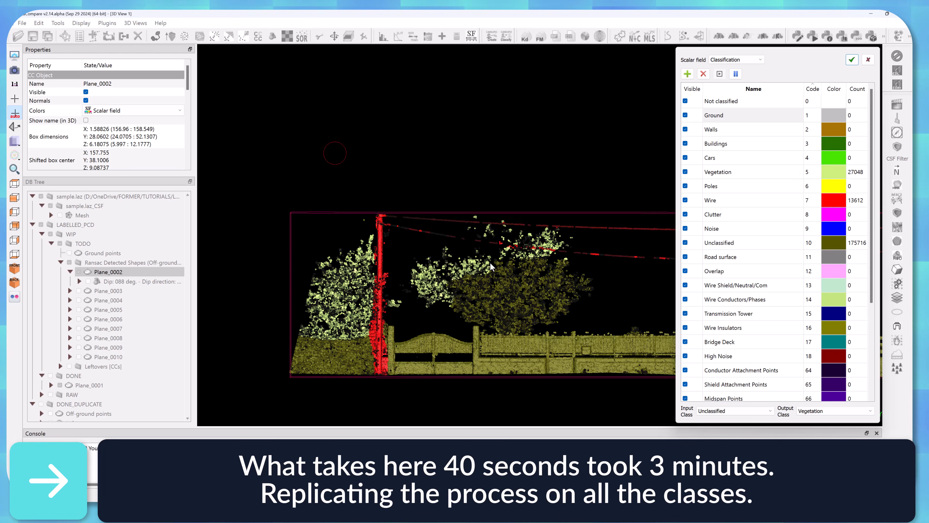
drag(470, 260, 519, 318)
mouse_move(655, 313)
right_down()
mouse_move(508, 293)
mouse_move(631, 259)
right_up()
Set the output class to Walls and paint the Unclassified fences, gates and lower boundary along the whole of Plane_0002.
click(815, 413)
click(810, 434)
ctrl+scroll(289, 305, down, 5)
mouse_move(286, 305)
mouse_down()
mouse_move(496, 303)
mouse_move(642, 315)
mouse_up()
click(735, 74)
right_drag(637, 264, 237, 261)
click(720, 74)
mouse_move(282, 299)
mouse_down()
mouse_move(472, 313)
mouse_move(318, 293)
mouse_up()
click(736, 75)
right_drag(220, 300, 651, 284)
Set the input class to Wire and repaint the wall points around the base of Plane_0002's pole as Walls.
scroll(388, 285, up, 10)
click(736, 411)
click(721, 468)
click(720, 75)
drag(438, 372, 435, 272)
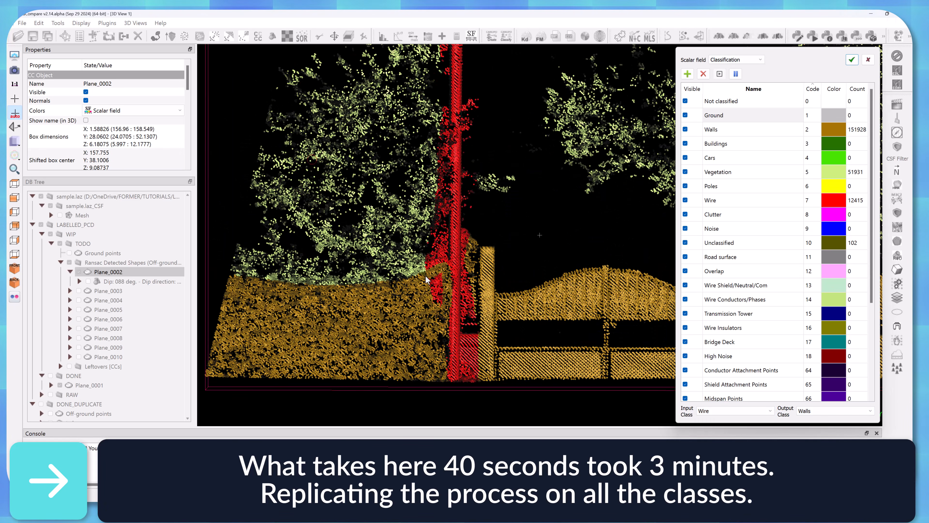
drag(469, 242, 466, 265)
click(735, 75)
Set the output class to Vegetation, repaint the foliage points beside Plane_0002's pole, and apply the classification.
click(835, 411)
click(821, 456)
click(721, 76)
drag(476, 102, 469, 124)
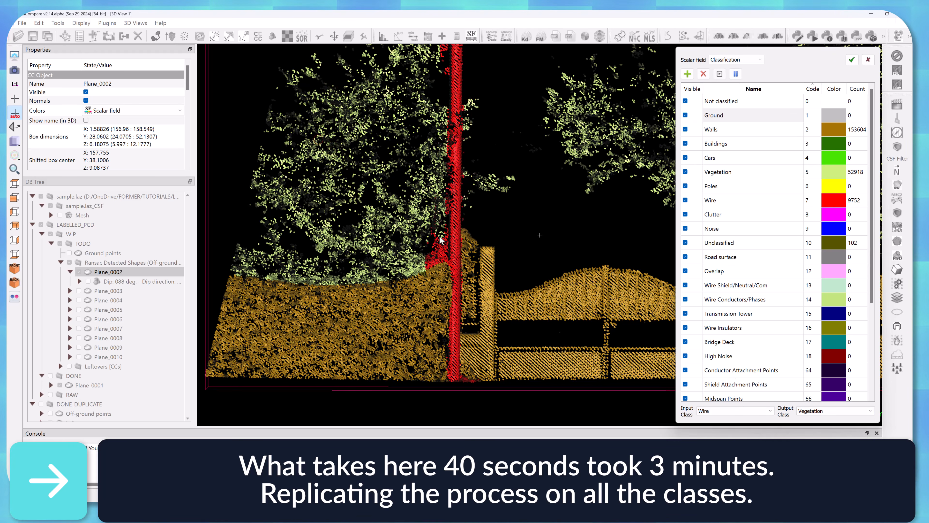
click(852, 59)
Move Plane_0002 into the DONE group, then display Plane_0003 without its fitted primitive.
mouse_move(109, 272)
mouse_down()
mouse_move(89, 383)
mouse_move(79, 377)
mouse_up()
click(79, 272)
click(227, 283)
scroll(475, 256, down, 6)
click(88, 282)
Open Plane_0003 for class editing, choose the input class, paint its points, and apply the classification.
click(108, 272)
click(897, 297)
click(733, 411)
click(728, 435)
scroll(366, 198, down, 7)
click(720, 75)
drag(398, 228, 622, 267)
click(852, 60)
Move Plane_0003 into the DONE group, then display and select Plane_0004.
drag(108, 272, 82, 369)
click(78, 272)
click(117, 272)
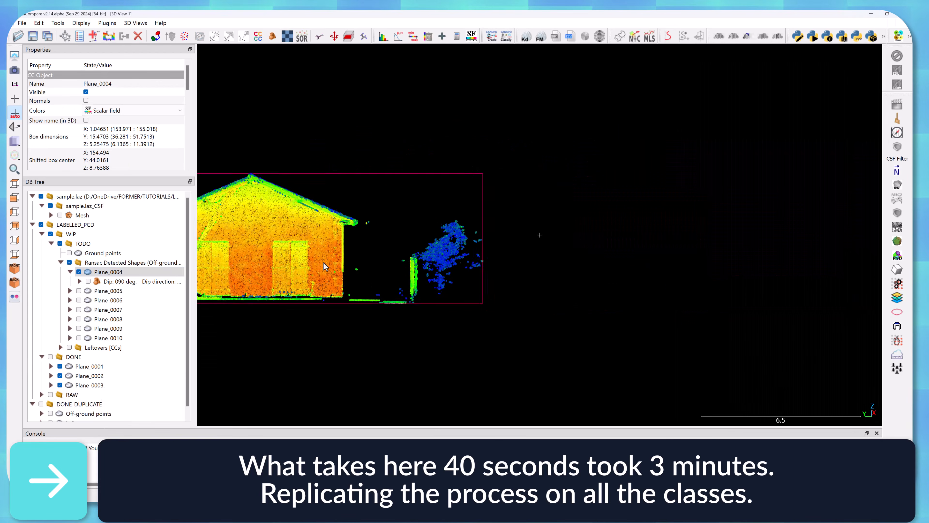
Open Plane_0004 for class editing and paint the tree beside the house from Unclassified to Vegetation.
click(898, 297)
right_drag(603, 238, 374, 239)
click(720, 74)
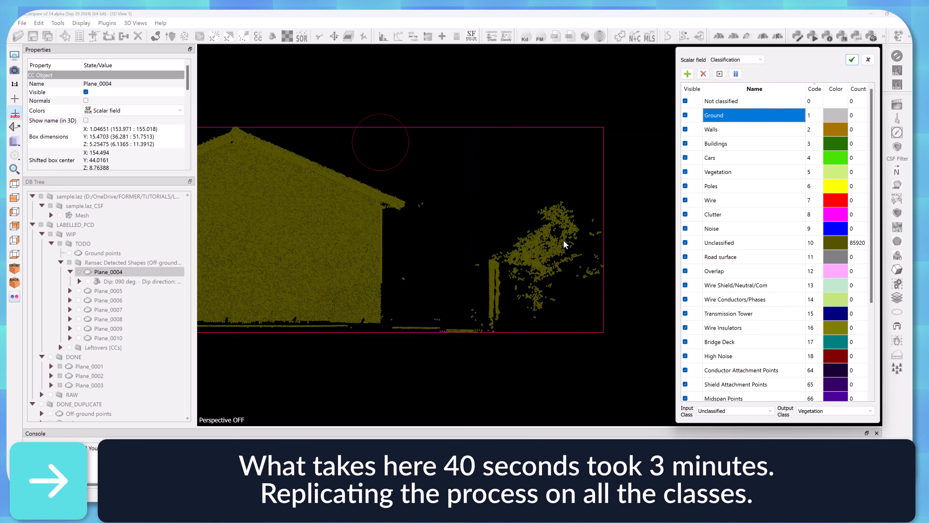
drag(567, 245, 598, 225)
click(736, 74)
Set the output class to Walls and paint the narrow upright wall section next to Plane_0004's tree.
click(821, 411)
click(818, 464)
click(720, 74)
drag(494, 266, 494, 319)
click(736, 74)
Set the output class to Ground and paint the ground strips along the base of Plane_0004.
scroll(476, 238, down, 3)
right_drag(475, 237, 572, 232)
click(822, 410)
scroll(819, 431, up, 5)
click(818, 458)
click(719, 76)
drag(599, 309, 508, 308)
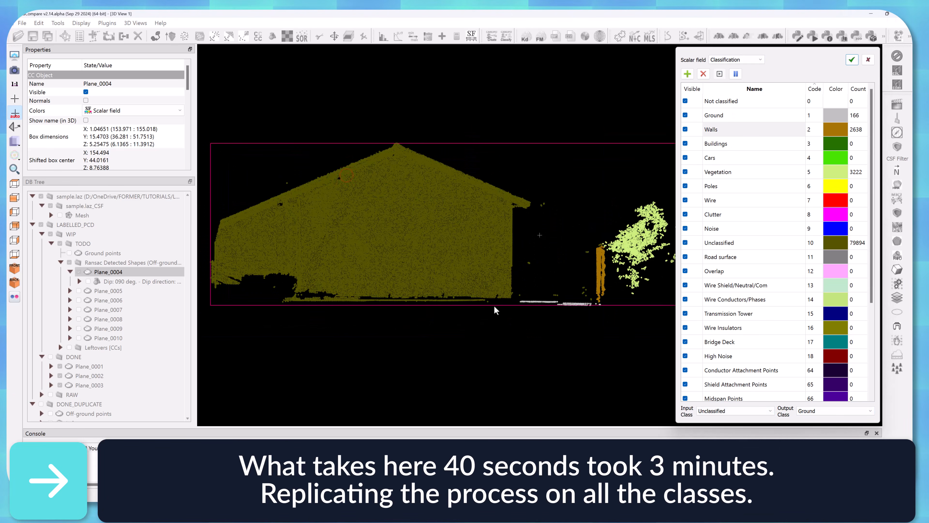
drag(320, 305, 289, 306)
Set the input class to Unclassified and the output class to Buildings, and paint the house façade of Plane_0004.
click(735, 410)
click(732, 454)
click(736, 411)
click(732, 440)
click(836, 410)
click(814, 430)
mouse_move(392, 158)
mouse_down()
mouse_move(506, 192)
mouse_move(232, 224)
mouse_move(366, 256)
mouse_up()
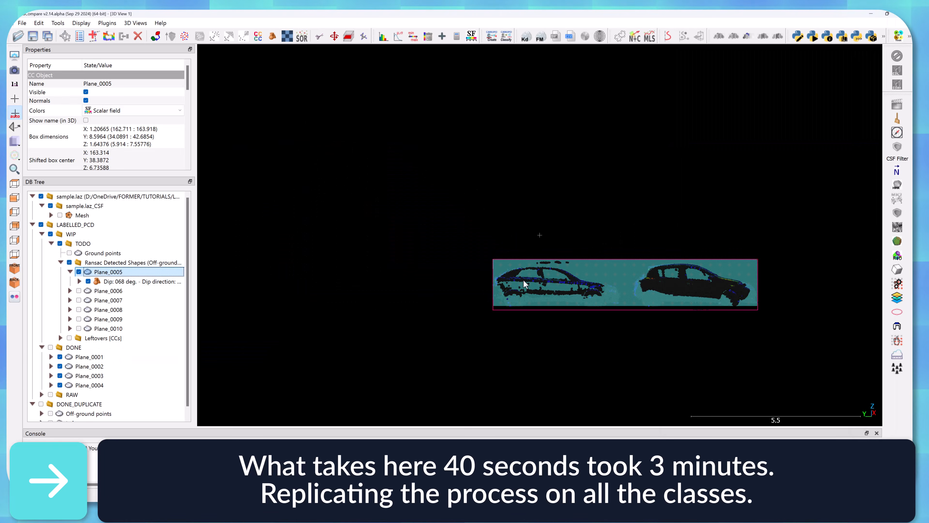
Open class editing for the current plane, choose the output class, paint along its length, and apply the classification.
click(897, 298)
click(828, 410)
click(818, 436)
scroll(586, 282, down, 1)
right_drag(603, 282, 411, 282)
drag(322, 277, 527, 278)
click(851, 63)
Move the labelled planes into the DONE group, then display the next plane without its fitted primitive.
drag(109, 262, 82, 347)
click(60, 263)
drag(92, 385, 83, 244)
click(61, 338)
drag(104, 282, 75, 338)
click(79, 282)
click(70, 281)
click(88, 291)
click(108, 281)
right_drag(701, 212, 543, 272)
Paint the points of the displayed plane, apply the classification, and move the plane into the DONE group.
click(897, 298)
click(718, 78)
drag(382, 179, 463, 365)
click(852, 62)
drag(107, 281, 79, 340)
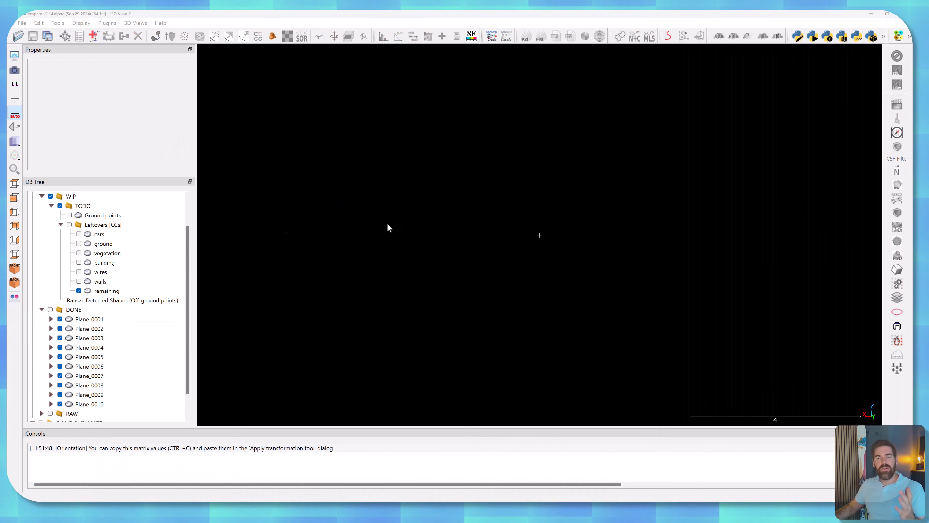
Delete the emptied Ransac Detected Shapes (Off-ground points) group from the TODO group.
click(106, 301)
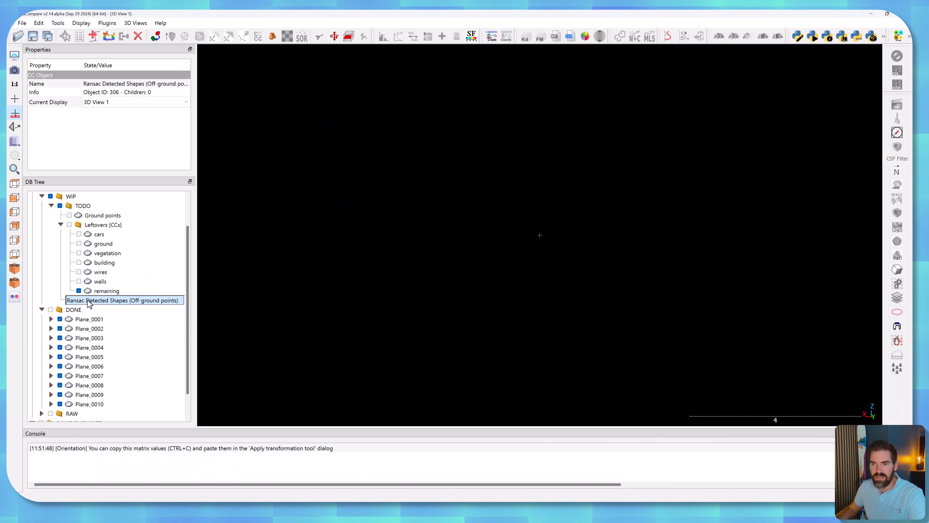
scroll(117, 293, down, 1)
double_click(105, 272)
key(Delete)
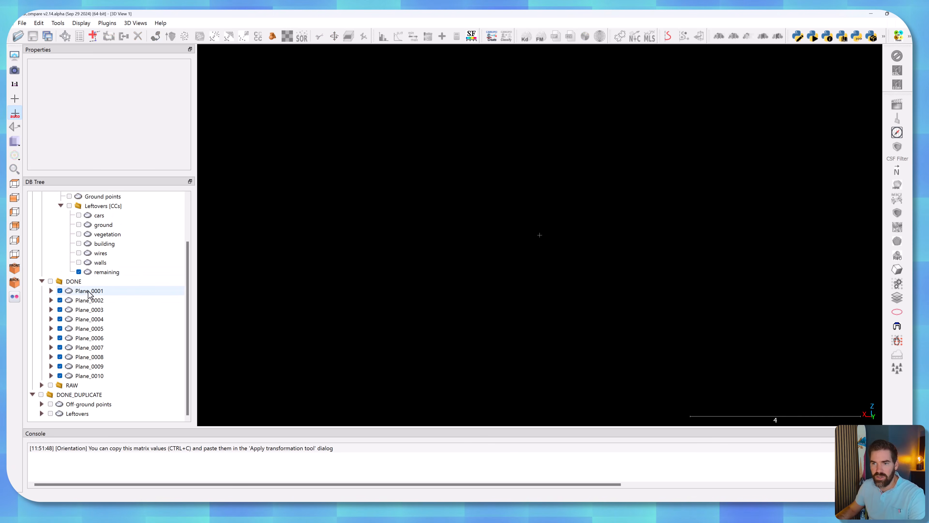
Examine where the leftover walls cloud lies relative to the labelled planes of the DONE group.
scroll(88, 374, up, 2)
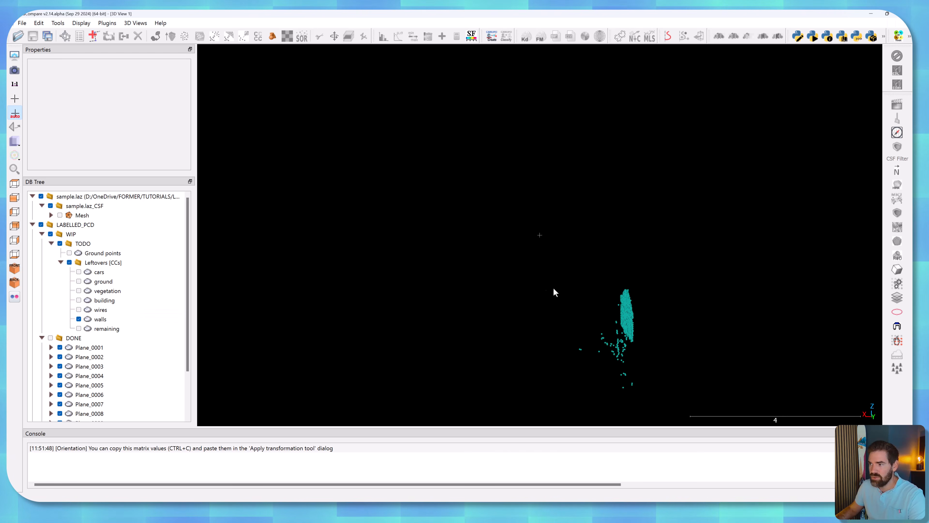
scroll(432, 241, down, 5)
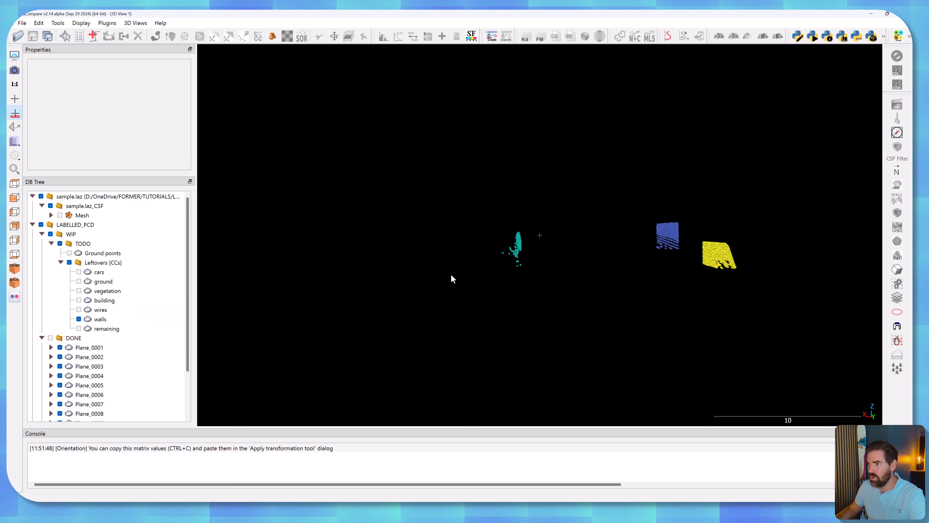
click(50, 338)
drag(607, 175, 548, 188)
scroll(548, 187, up, 8)
drag(465, 245, 544, 222)
scroll(545, 222, up, 3)
scroll(544, 225, down, 5)
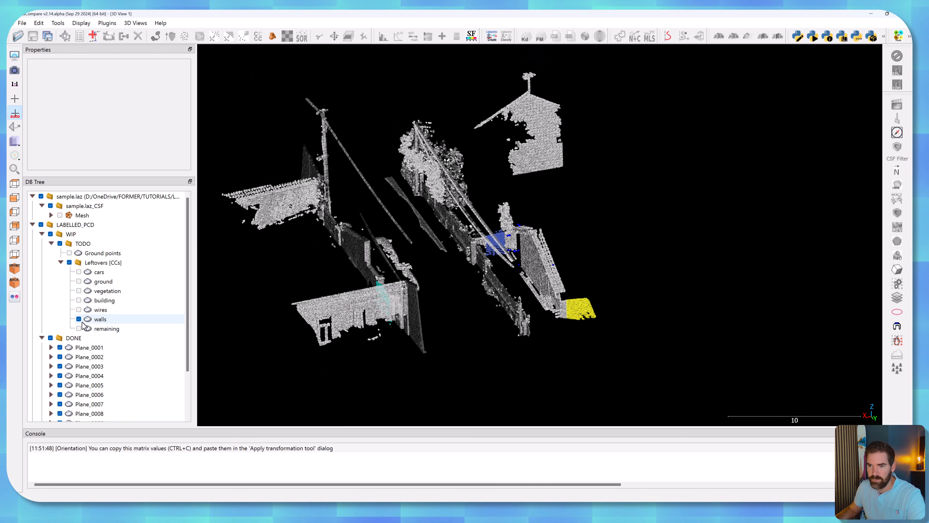
Hide the DONE group, paint the leftover walls cloud from Unclassified to Walls, apply it, and move the cloud into DONE.
click(51, 338)
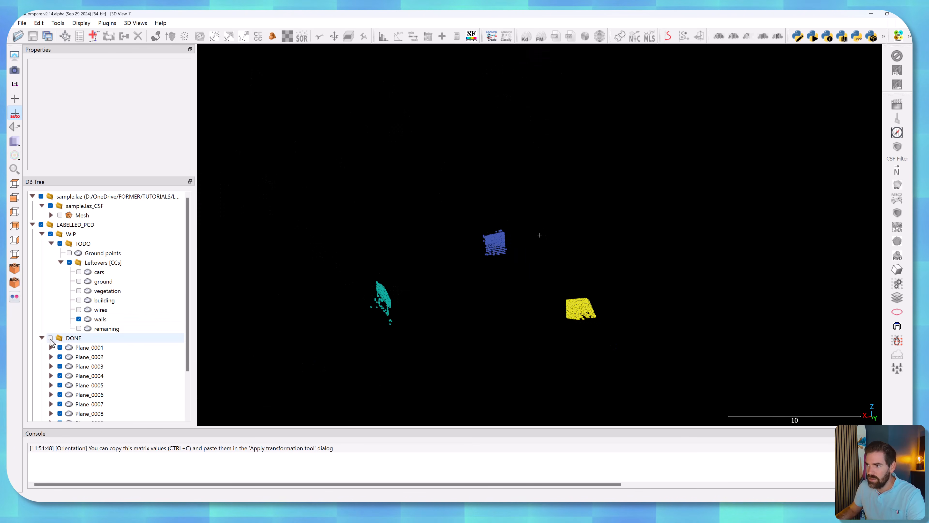
click(101, 319)
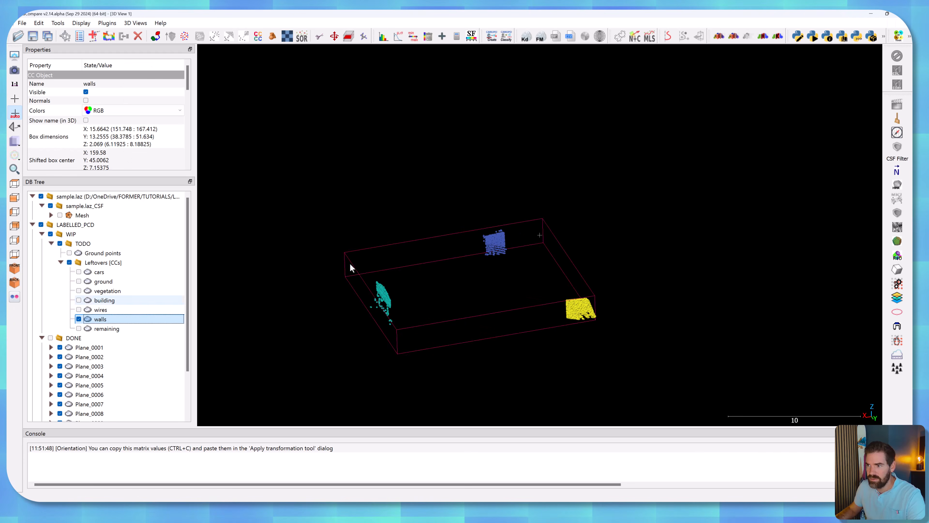
right_drag(342, 270, 422, 245)
right_drag(491, 267, 350, 231)
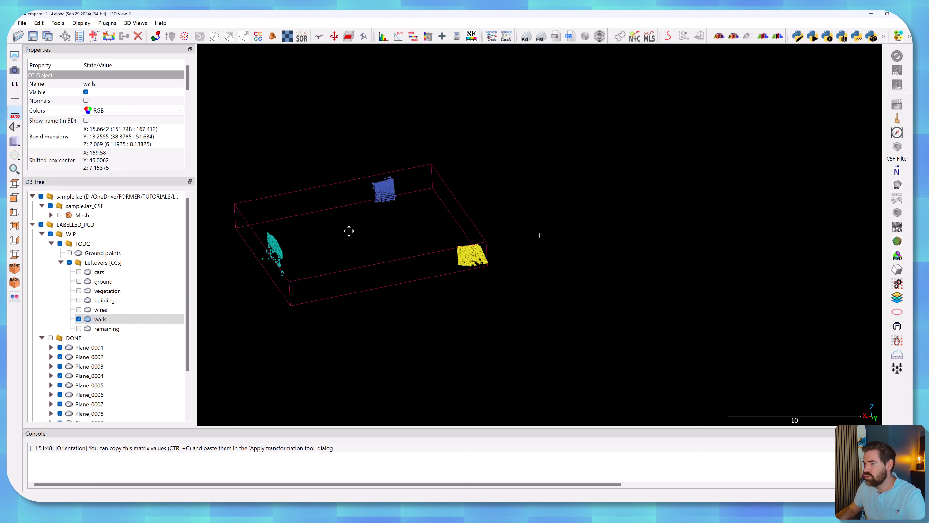
click(893, 297)
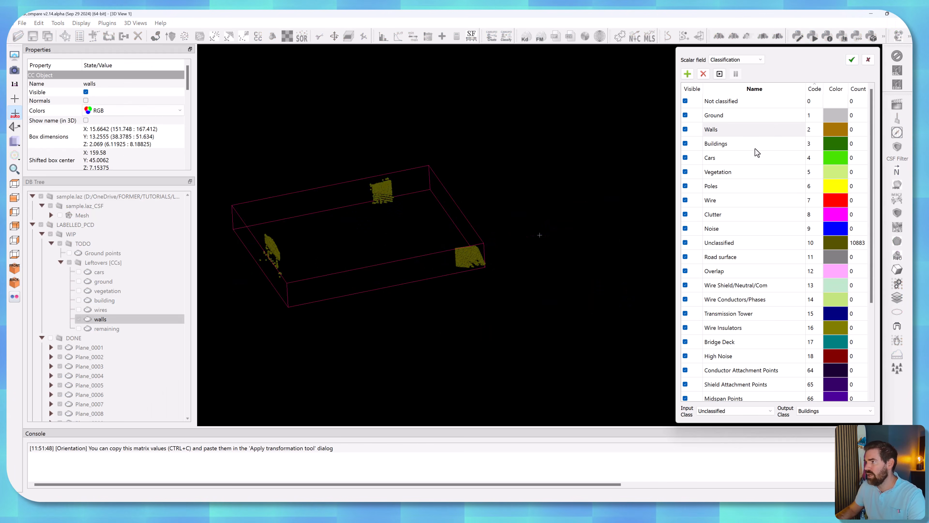
click(815, 412)
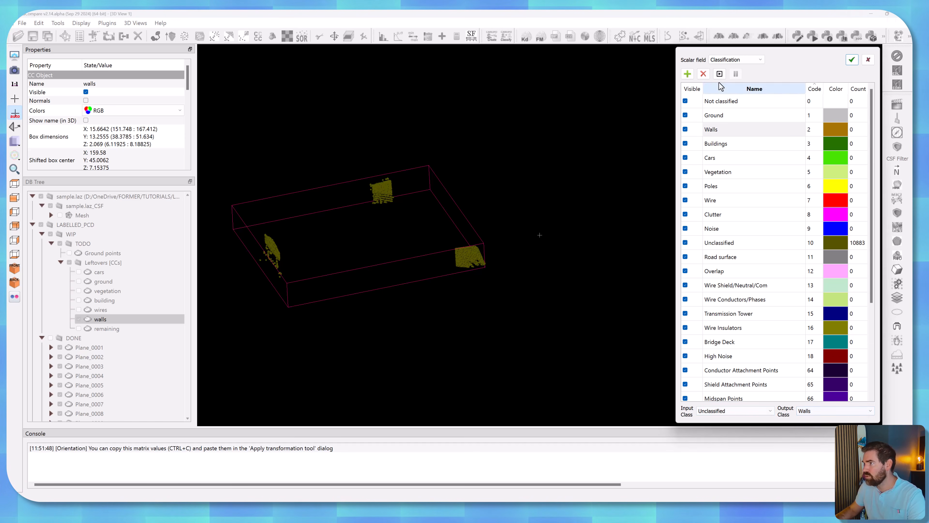
drag(281, 260, 247, 271)
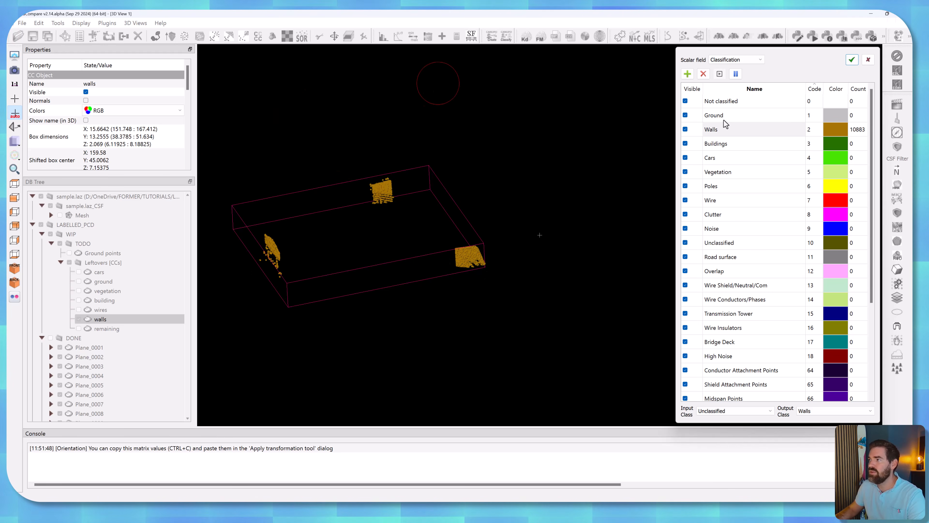
click(852, 60)
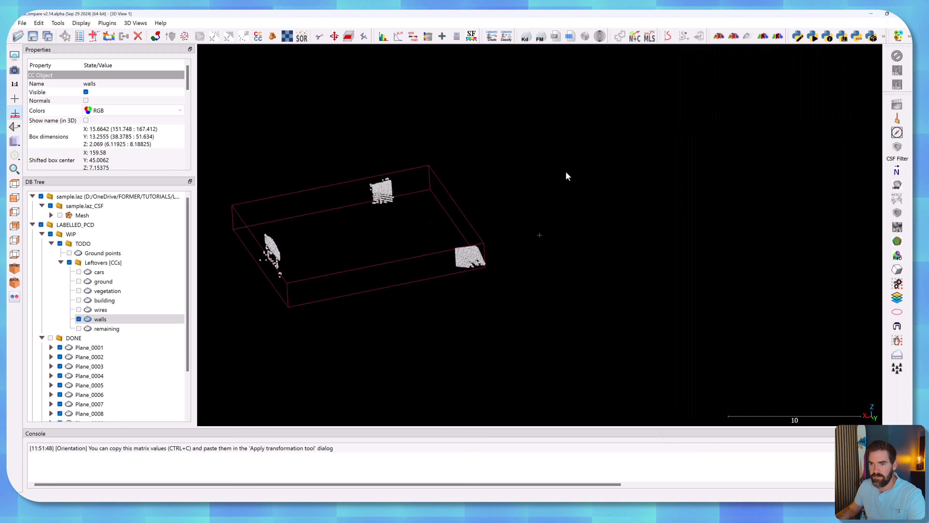
drag(97, 321, 77, 340)
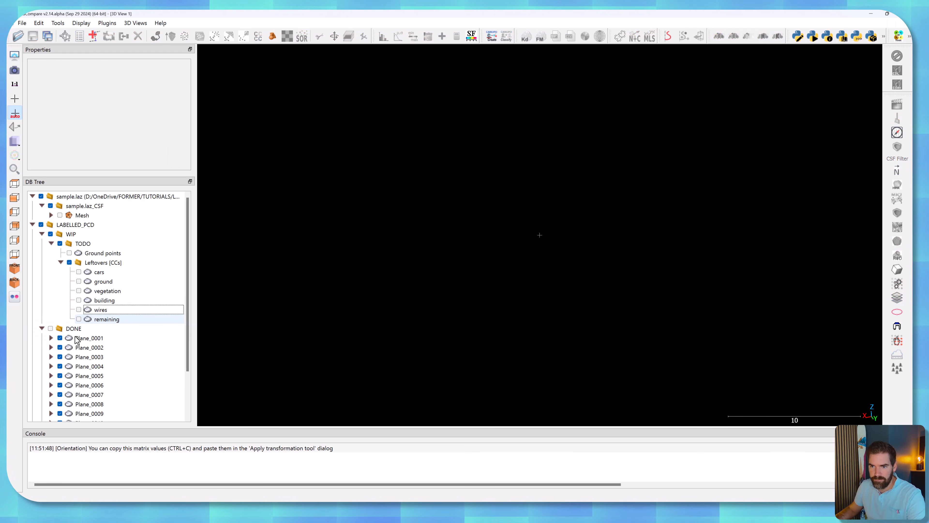
Display the wires cloud, label its cables as Wire and its pole as Poles, and set the output class to Noise.
right_drag(518, 248, 599, 299)
right_drag(537, 217, 502, 206)
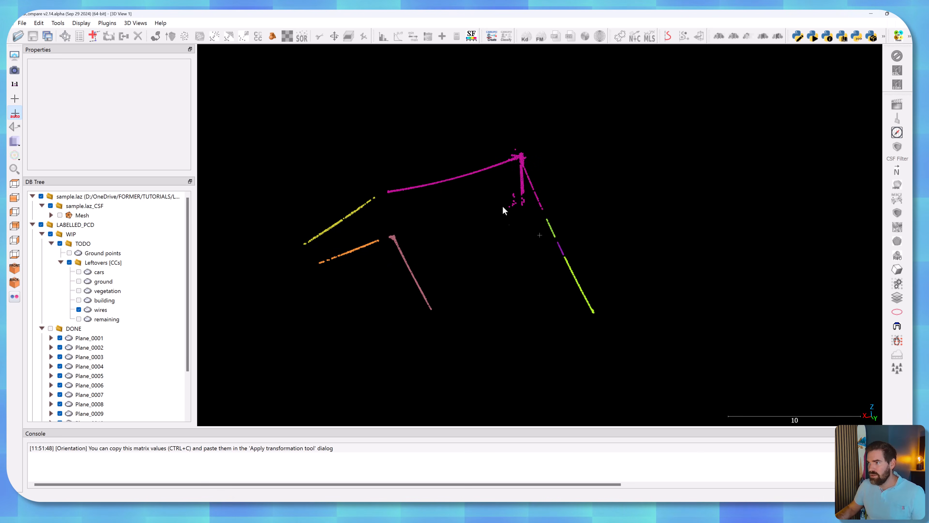
drag(521, 165, 548, 184)
scroll(518, 263, up, 3)
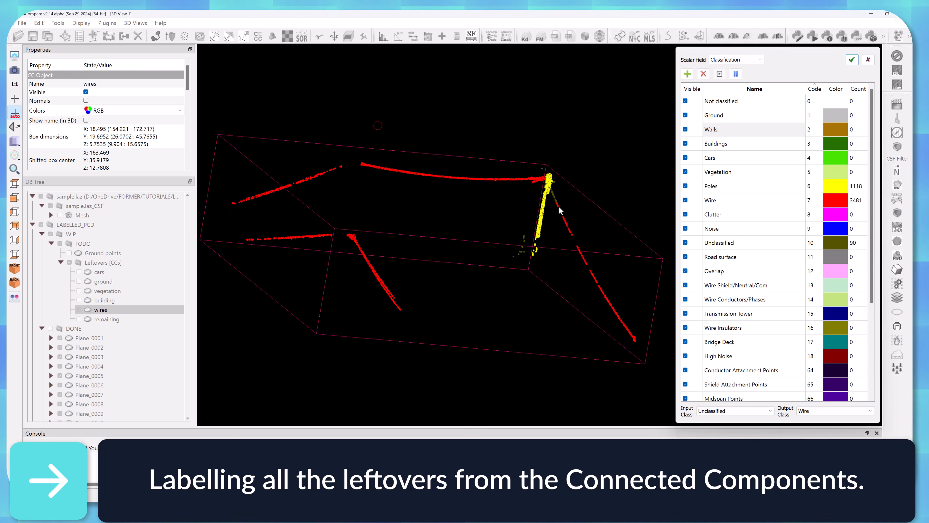
click(808, 412)
scroll(812, 433, up, 4)
click(813, 437)
Paint the structures of the leftover building cloud from Unclassified to Buildings, working around them from several viewing angles.
ctrl+scroll(533, 164, down, 4)
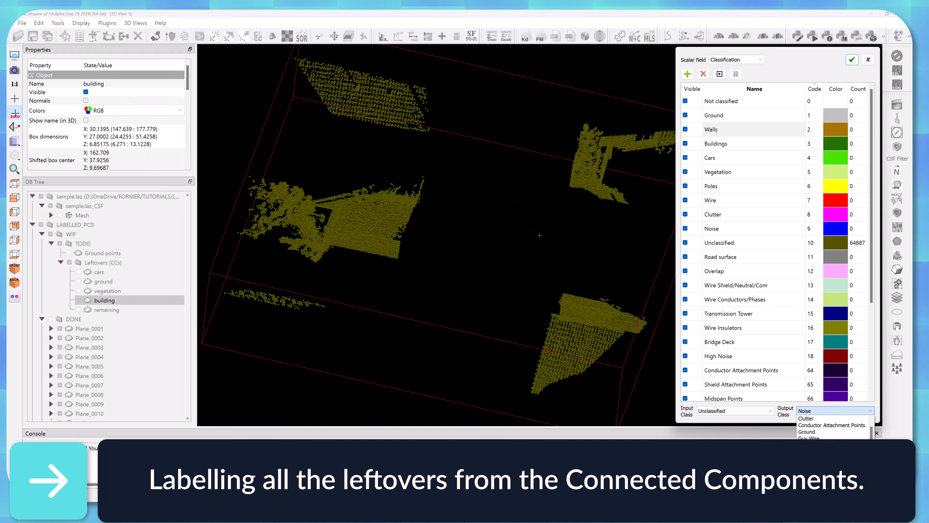
click(720, 74)
drag(339, 208, 395, 238)
click(735, 74)
right_drag(480, 225, 622, 231)
scroll(512, 256, up, 5)
mouse_move(510, 277)
mouse_down()
mouse_move(434, 223)
mouse_move(655, 217)
mouse_move(571, 257)
mouse_up()
click(719, 74)
drag(420, 307, 453, 292)
click(735, 74)
mouse_move(454, 257)
mouse_down()
mouse_move(517, 291)
mouse_move(528, 248)
mouse_up()
click(719, 74)
drag(553, 198, 537, 212)
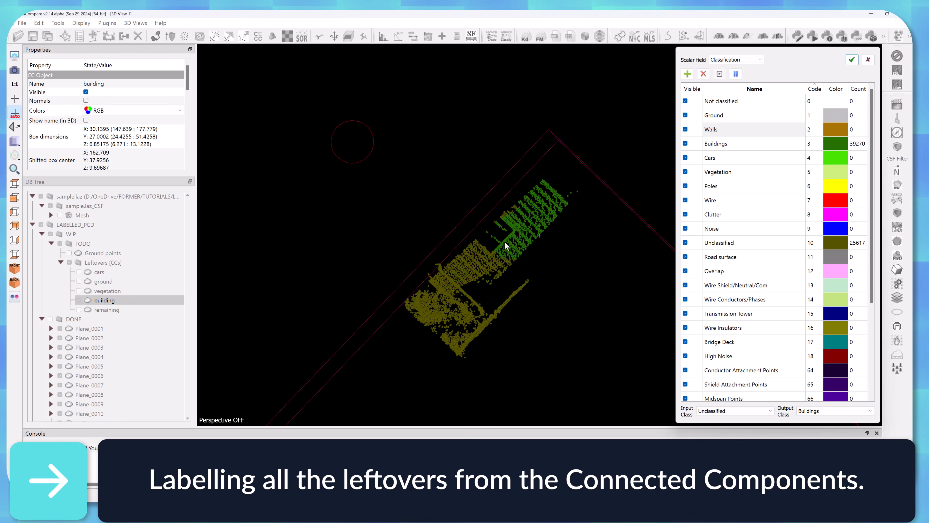
click(719, 74)
click(736, 74)
mouse_move(472, 234)
mouse_down()
mouse_move(493, 152)
mouse_move(513, 161)
mouse_up()
Switch the output class for the building cloud's remaining points, paint them, apply the classification, and move the cloud into DONE.
click(835, 411)
click(820, 466)
click(719, 74)
drag(576, 141, 553, 144)
click(852, 60)
drag(104, 300, 73, 319)
Classify the leftover vegetation cloud as Vegetation and move it into the DONE group.
click(78, 290)
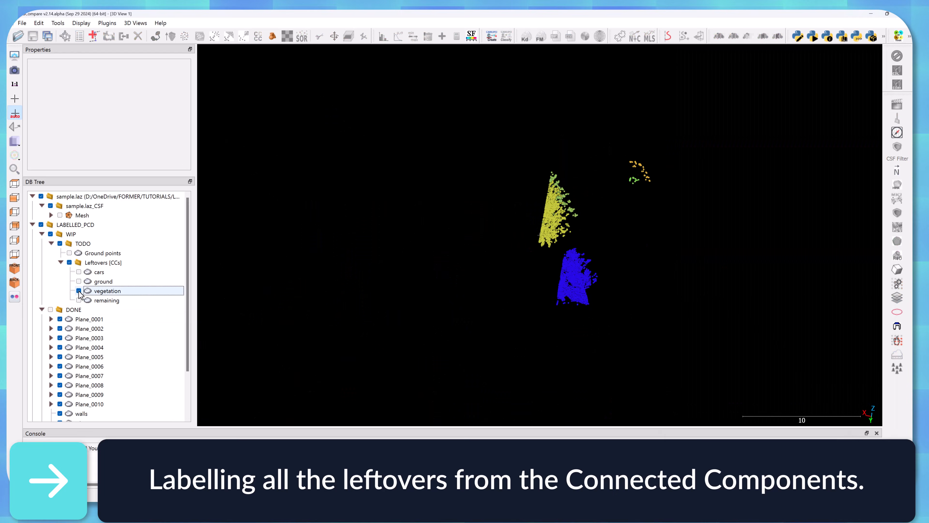
click(101, 291)
click(897, 298)
click(852, 60)
drag(104, 291, 73, 310)
Classify the leftover ground cloud as Ground and move it into the DONE group.
click(95, 282)
click(897, 298)
click(835, 410)
click(815, 452)
click(852, 60)
drag(104, 282, 73, 300)
Classify the leftover cars cloud as Cars and move it into the DONE group.
click(78, 272)
click(897, 297)
click(835, 411)
click(804, 431)
click(719, 74)
click(852, 60)
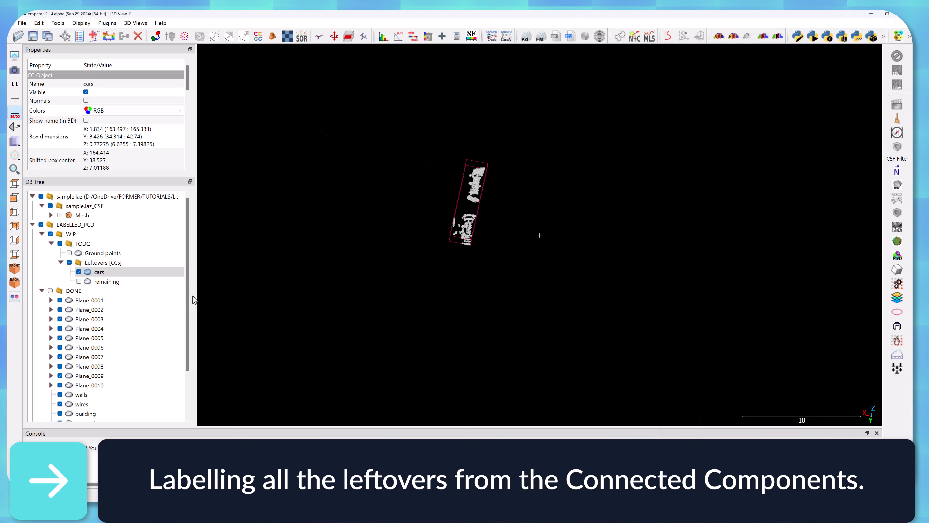
drag(99, 272, 73, 291)
Display the remaining leftover cloud together with the labelled clouds of the DONE group, and select the remaining cloud.
scroll(73, 271, down, 1)
click(78, 243)
click(51, 253)
mouse_move(669, 268)
mouse_down()
mouse_move(638, 223)
mouse_move(656, 227)
mouse_move(520, 225)
mouse_move(598, 203)
mouse_up()
click(79, 243)
click(79, 243)
click(106, 244)
mouse_move(541, 220)
mouse_down()
mouse_move(549, 289)
mouse_move(513, 227)
mouse_move(512, 311)
mouse_up()
Start classifying the remaining cloud and paint its vegetation points as Vegetation.
click(897, 298)
click(835, 410)
scroll(831, 435, down, 3)
click(720, 74)
drag(564, 183, 564, 213)
click(736, 74)
mouse_move(512, 256)
mouse_down()
mouse_move(487, 293)
mouse_move(426, 234)
mouse_move(594, 255)
mouse_move(570, 216)
mouse_up()
scroll(512, 253, up, 8)
click(720, 74)
Set the output class to Ground and paint the ground points of the remaining cloud.
click(836, 411)
click(824, 429)
drag(505, 272, 511, 248)
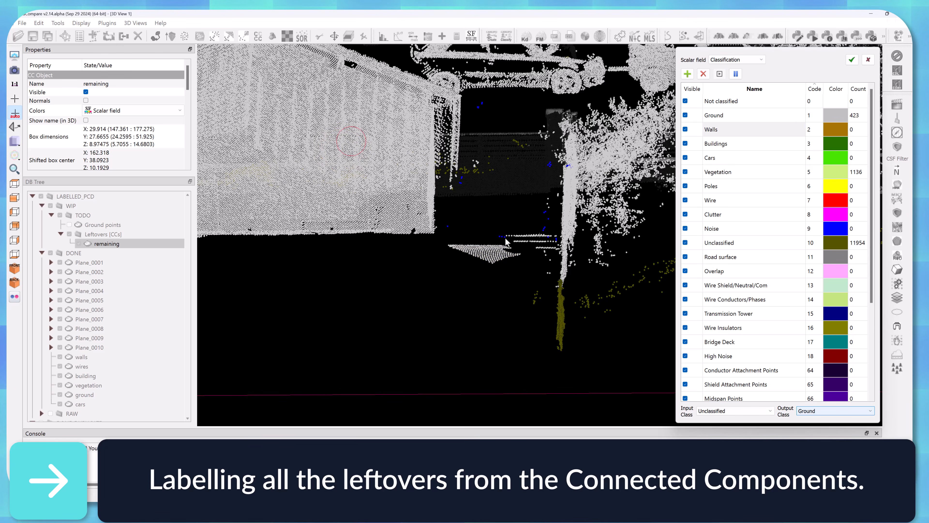
click(736, 74)
right_drag(549, 256, 516, 175)
Change the output class and paint a further set of the remaining cloud's unclassified points.
click(835, 411)
click(720, 74)
drag(530, 268, 527, 201)
click(735, 74)
scroll(512, 219, down, 8)
drag(483, 256, 324, 189)
scroll(486, 205, up, 5)
Label the last set of points with another output class, apply the classification, and move the remaining cloud into DONE.
click(836, 411)
click(821, 432)
click(720, 74)
click(736, 74)
scroll(410, 194, down, 7)
key(Return)
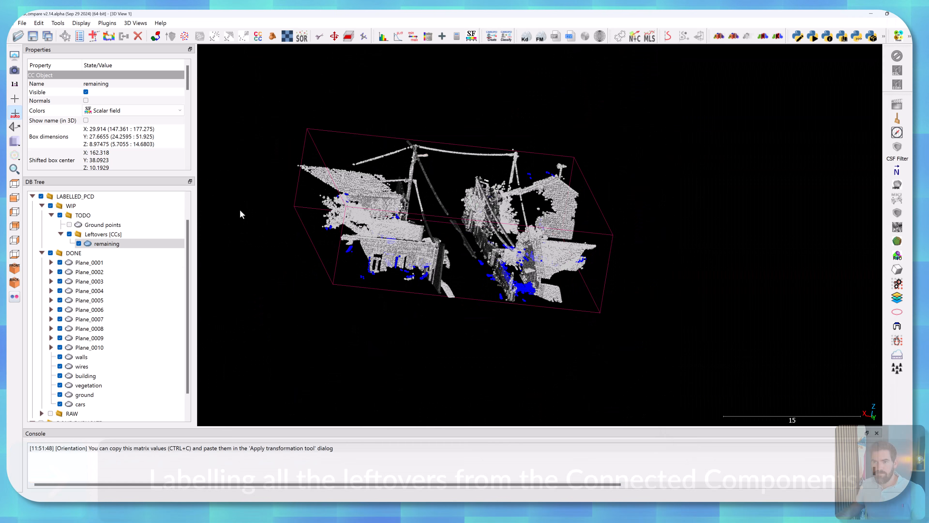
drag(101, 245, 101, 255)
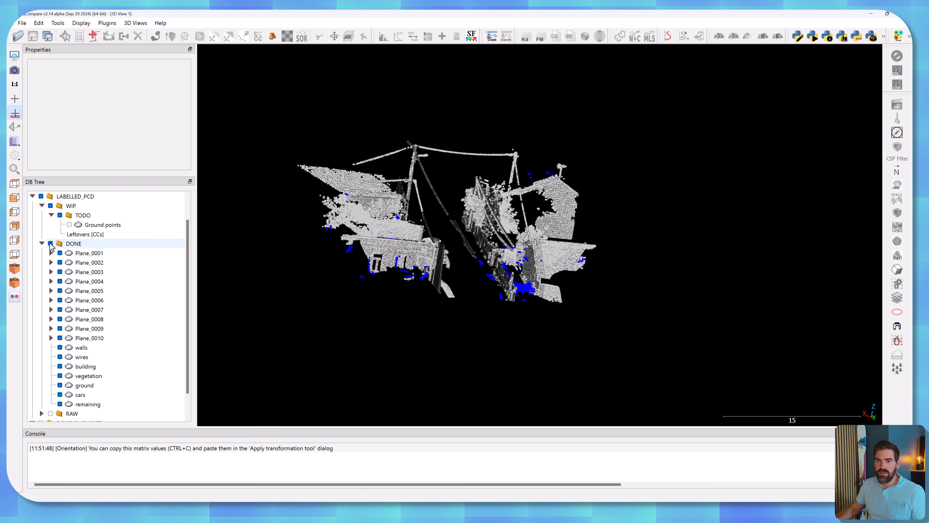
Hide the DONE group, display the Ground points cloud, and start classifying it.
click(50, 244)
scroll(501, 239, up, 5)
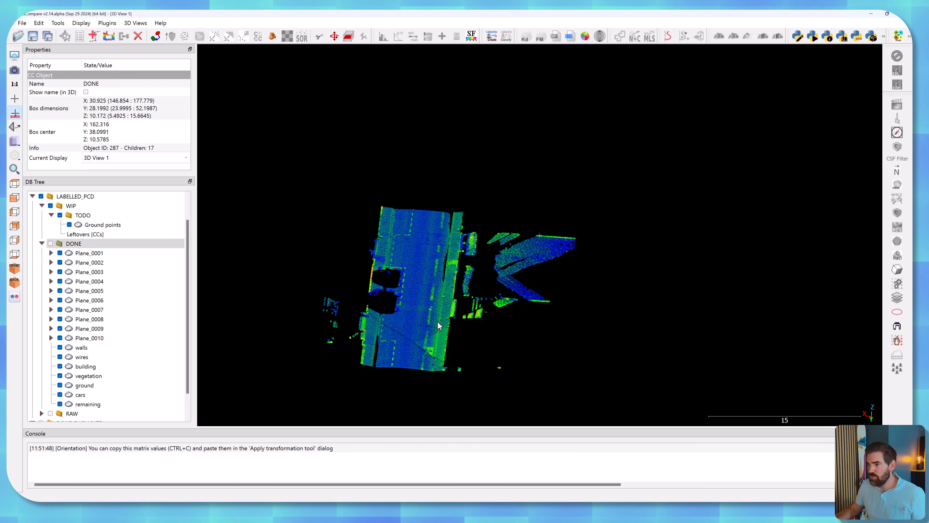
click(108, 225)
scroll(436, 273, up, 5)
drag(432, 315, 664, 245)
scroll(663, 245, down, 8)
Paint all Unclassified points of the Ground points cloud as Ground.
click(816, 412)
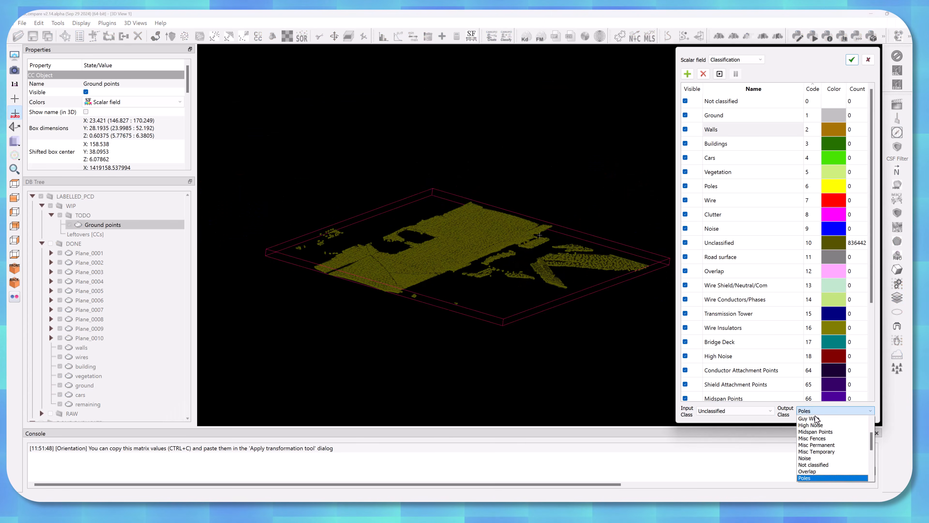
scroll(817, 426, up, 1)
click(816, 432)
click(720, 74)
mouse_move(458, 235)
mouse_down()
mouse_move(318, 190)
mouse_move(549, 271)
mouse_up()
click(736, 74)
right_drag(370, 253, 615, 266)
scroll(615, 266, up, 10)
drag(615, 266, 524, 269)
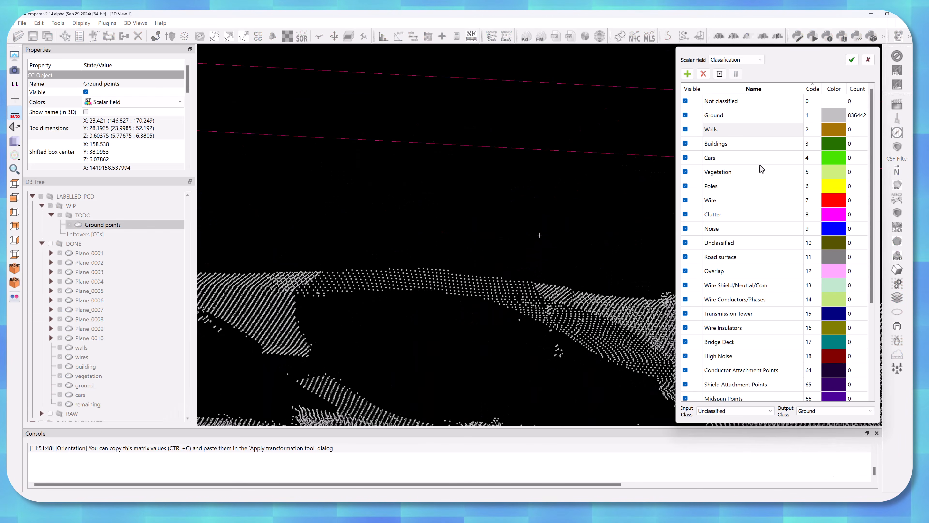
Set the input class to Ground and the output class to Walls, and repaint the wall strip along the ground's edge.
click(727, 411)
click(718, 463)
click(827, 410)
scroll(823, 451, down, 5)
click(820, 453)
click(720, 74)
mouse_move(382, 274)
mouse_down()
mouse_move(359, 289)
mouse_move(612, 298)
mouse_up()
click(735, 74)
scroll(476, 264, down, 5)
click(720, 74)
drag(284, 258, 669, 271)
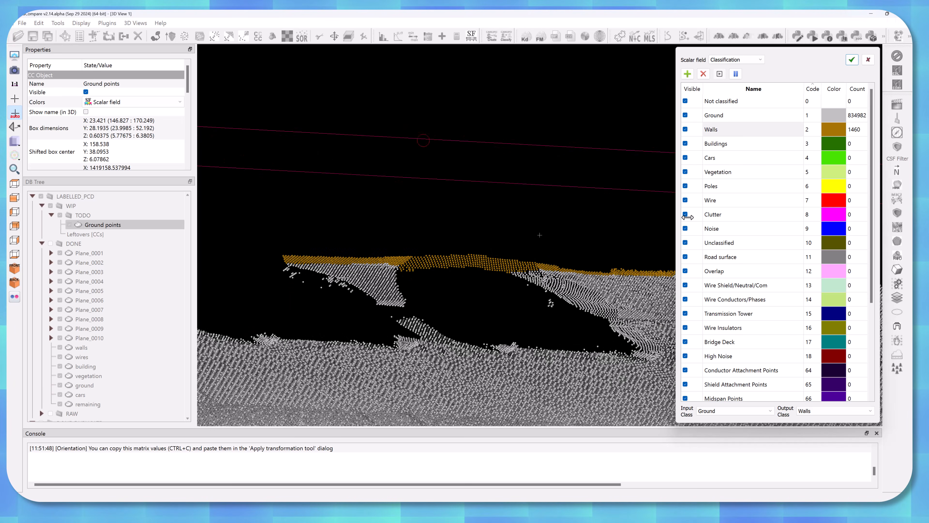
Finish relabelling the wall strip as Walls, apply the classification, and move the Ground points cloud into DONE.
click(736, 74)
right_drag(666, 262, 363, 249)
click(720, 74)
drag(363, 258, 494, 264)
click(853, 60)
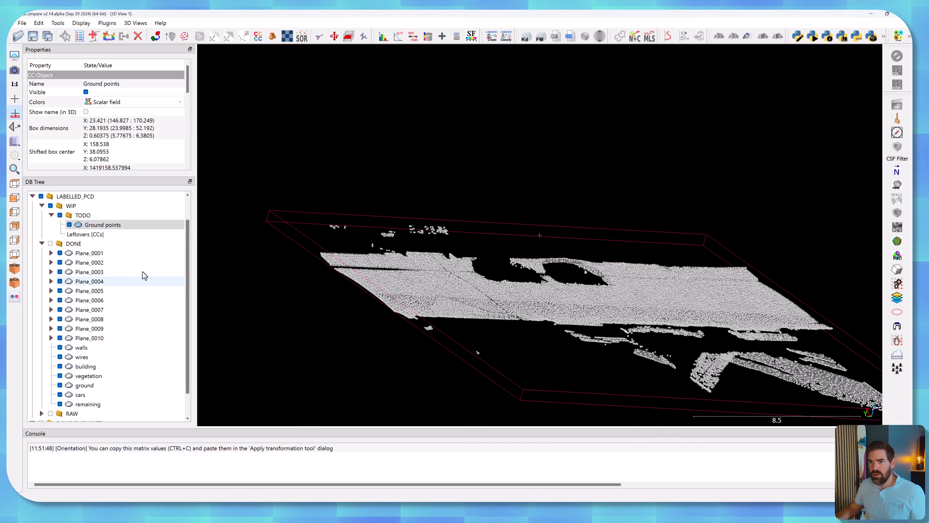
drag(88, 229, 75, 244)
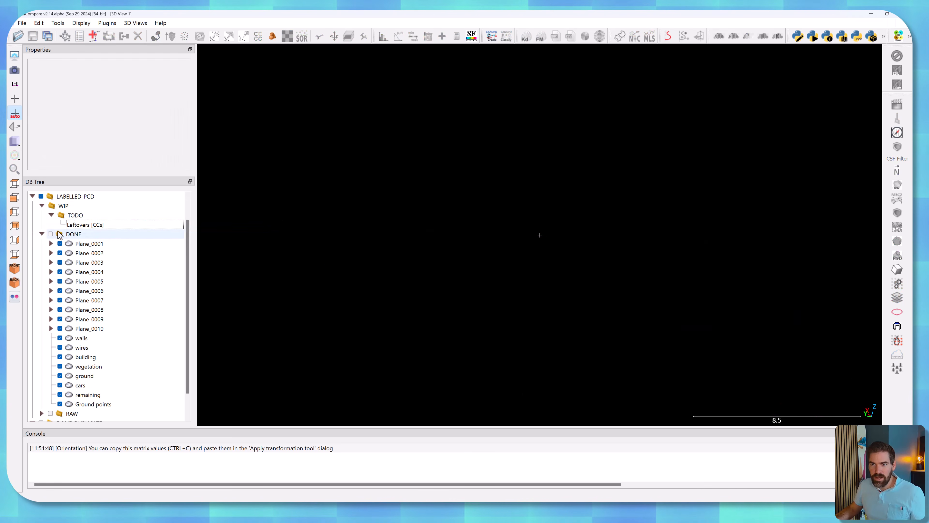
Display the DONE group and clone all its clouds from Plane_0001 through Ground points.
click(42, 206)
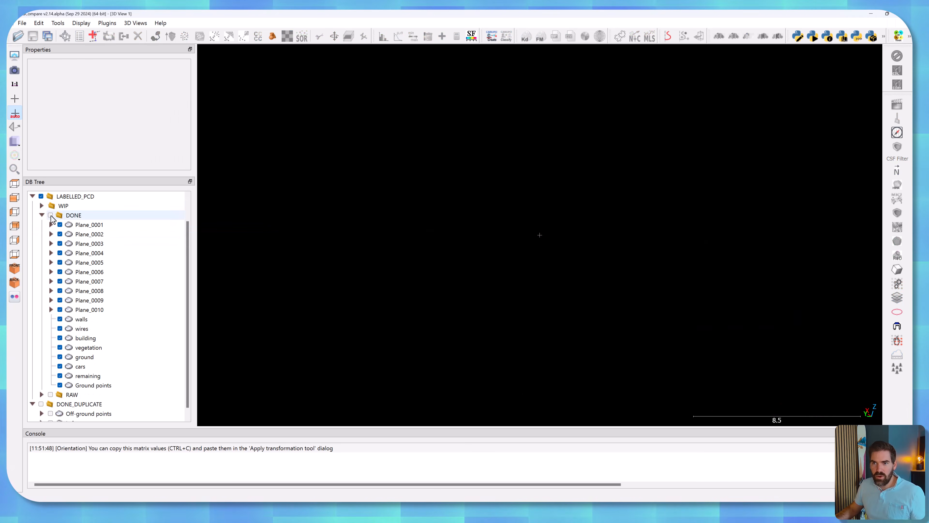
click(50, 215)
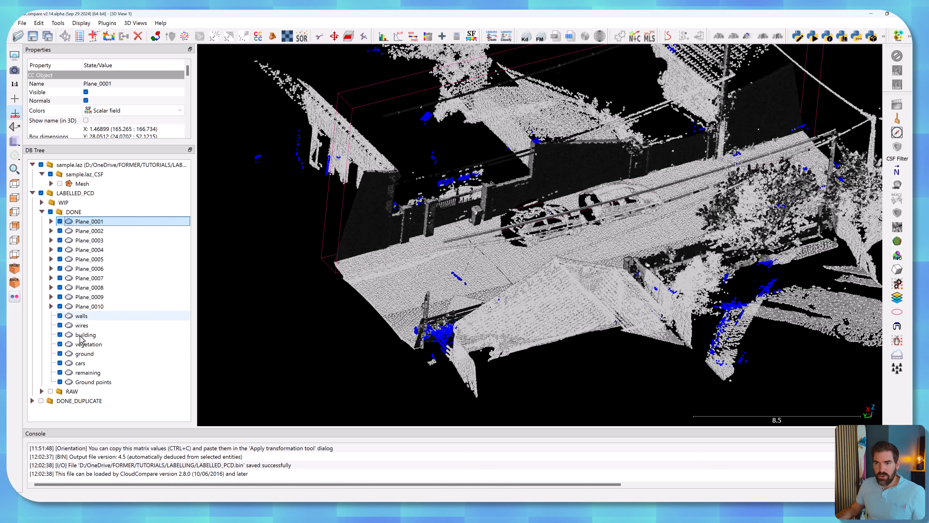
shift+click(89, 382)
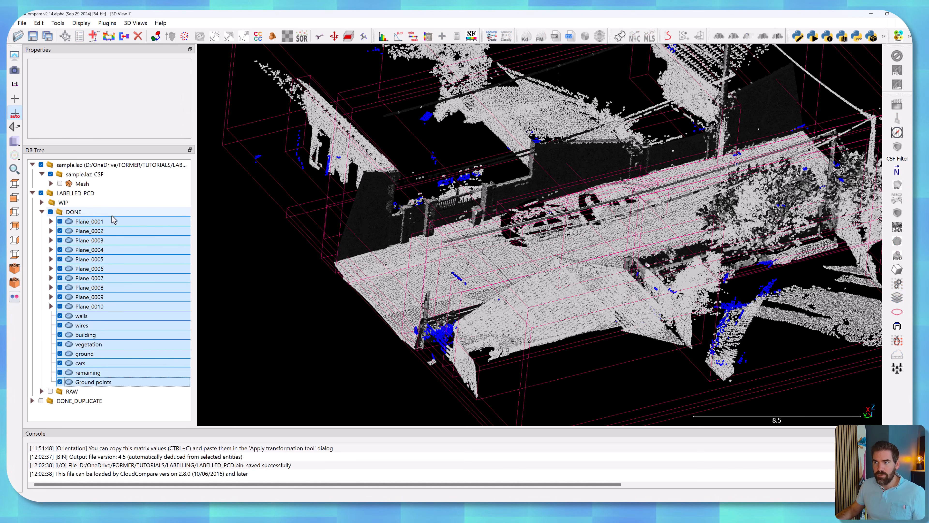
click(108, 37)
Merge all the cloned clouds into one, without generating a scalar field with the original cloud index.
click(82, 251)
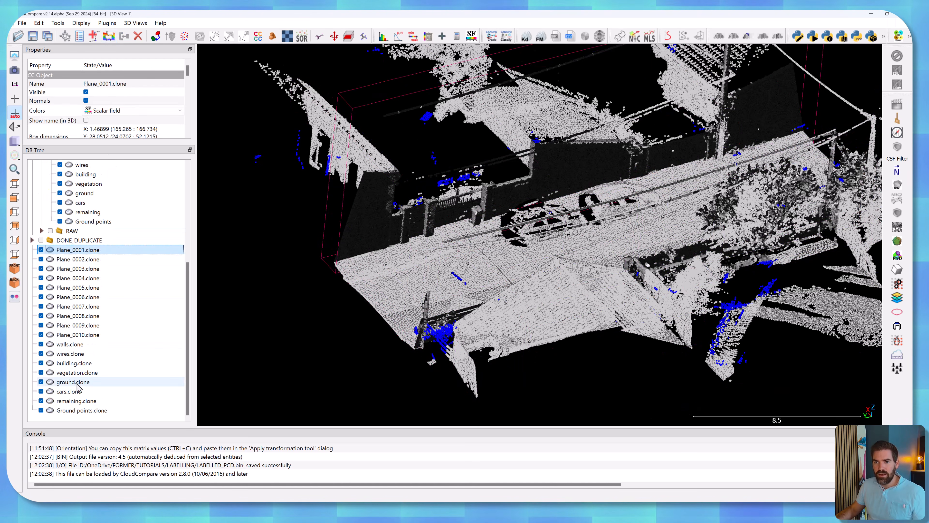
shift+click(81, 411)
click(124, 37)
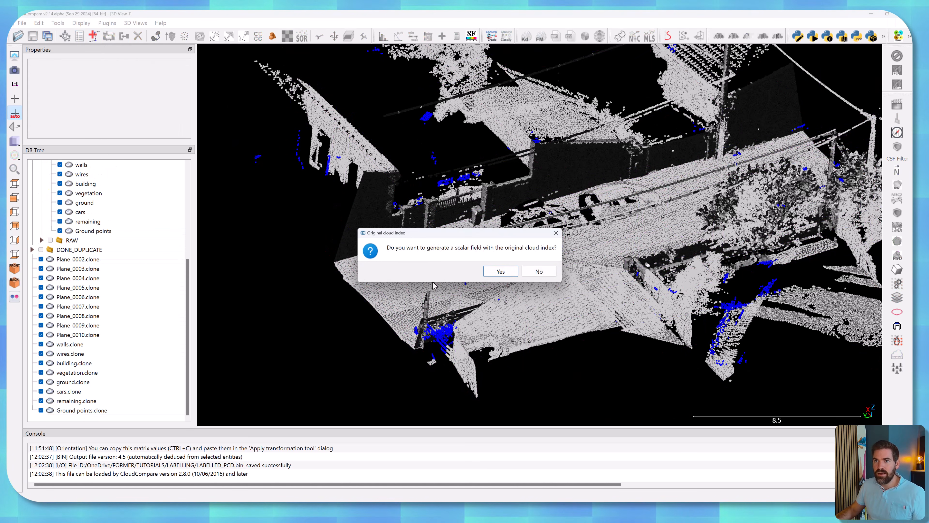
click(539, 271)
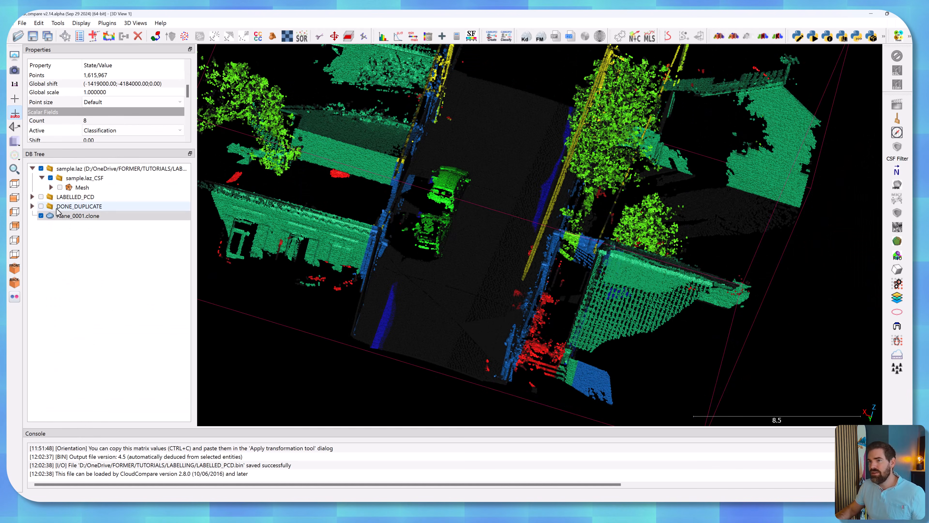
Turn off the merged cloud's normals and examine its classification around the poles, wires and trees.
scroll(115, 120, up, 5)
click(86, 100)
mouse_move(370, 124)
mouse_down()
mouse_move(400, 135)
mouse_move(462, 243)
mouse_move(516, 222)
mouse_move(663, 202)
mouse_move(539, 311)
mouse_up()
scroll(466, 227, down, 5)
scroll(534, 300, up, 5)
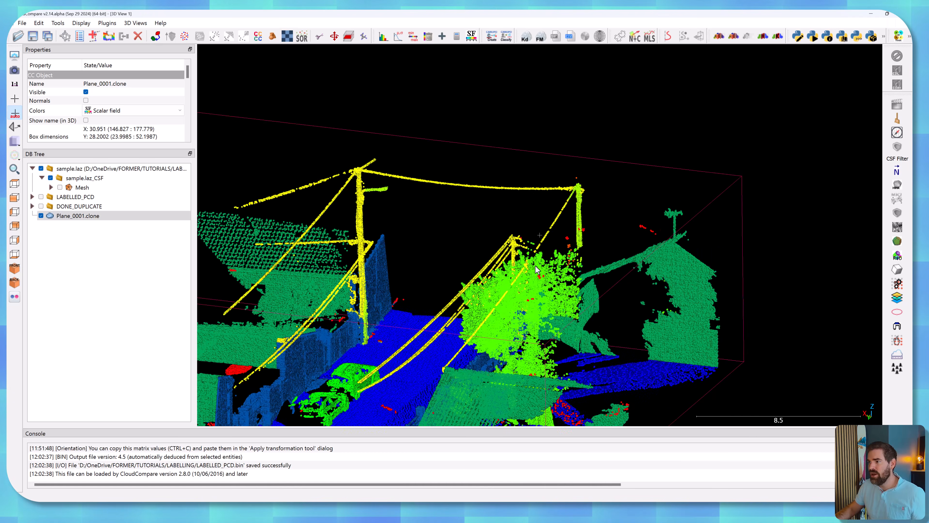
right_drag(571, 253, 512, 291)
drag(529, 215, 371, 205)
right_drag(370, 205, 533, 227)
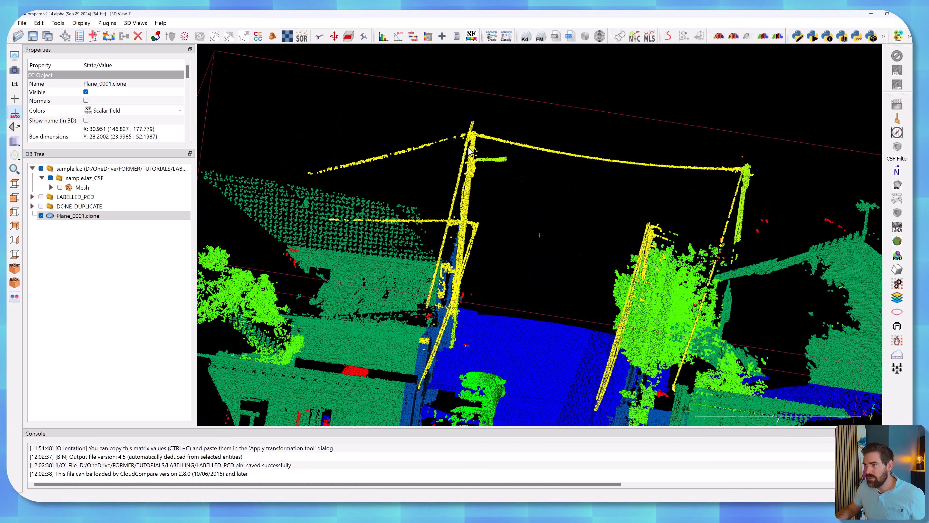
drag(577, 210, 524, 203)
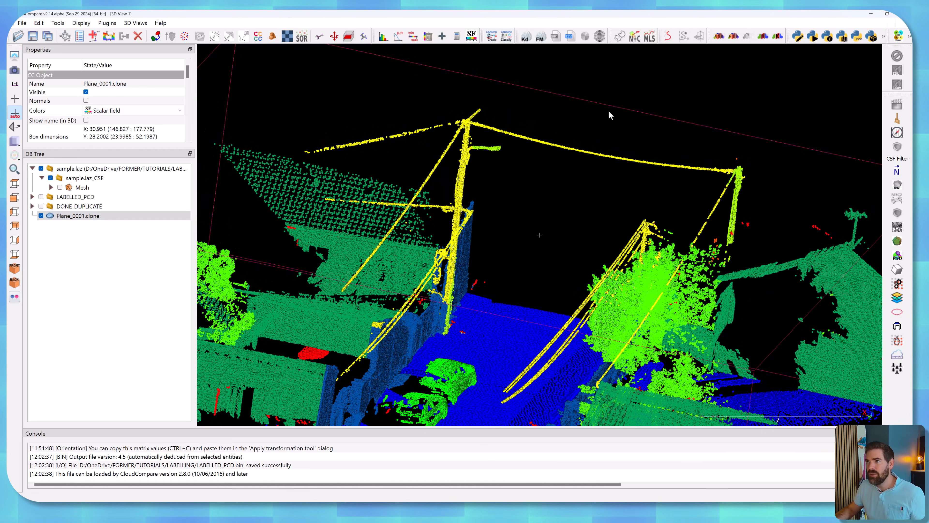
Edit the merged cloud's classification and relabel the Wire points along the utility poles as Poles.
click(899, 298)
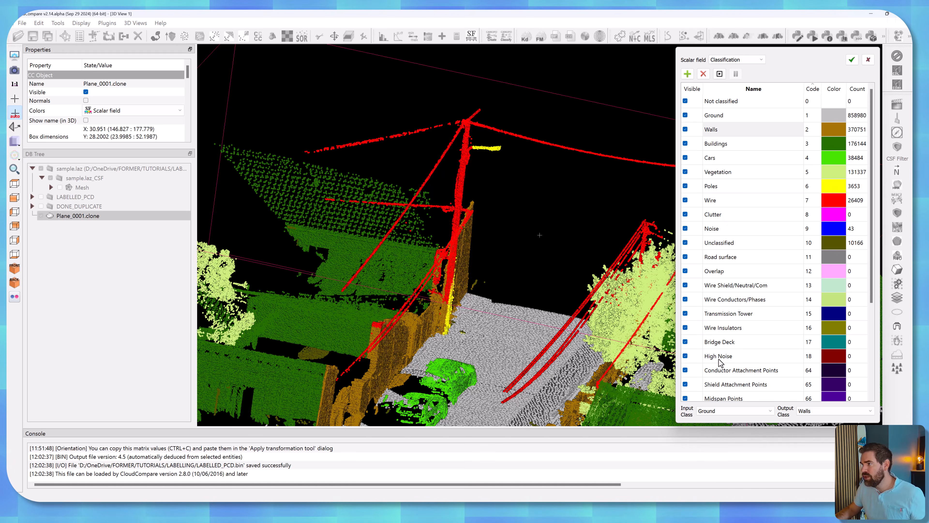
click(726, 412)
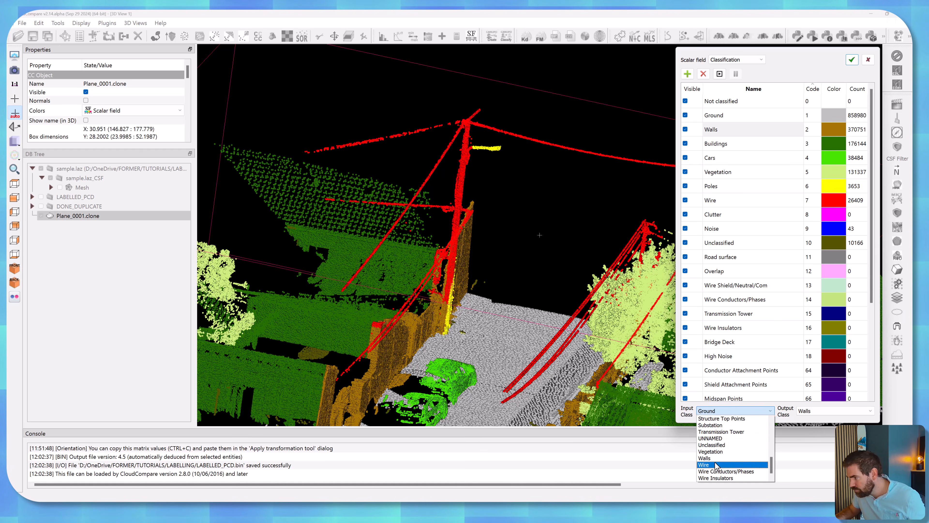
click(715, 464)
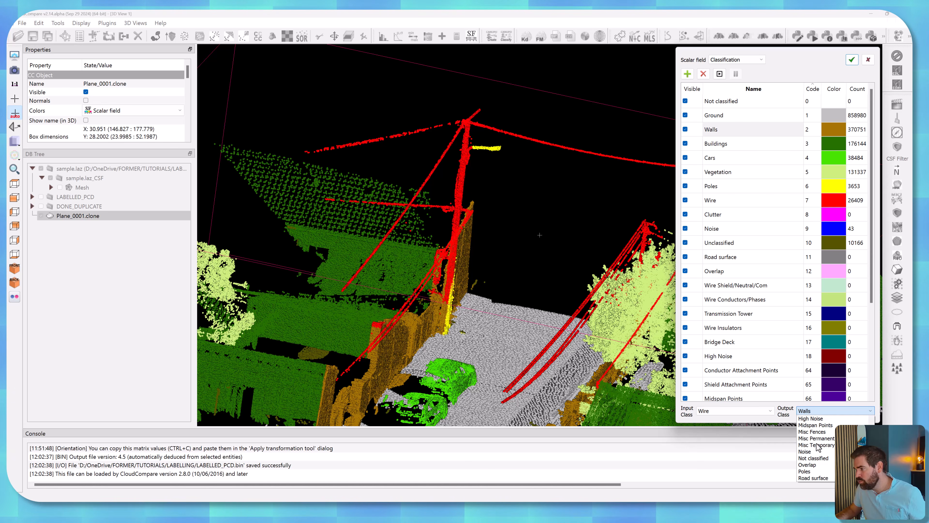
click(811, 472)
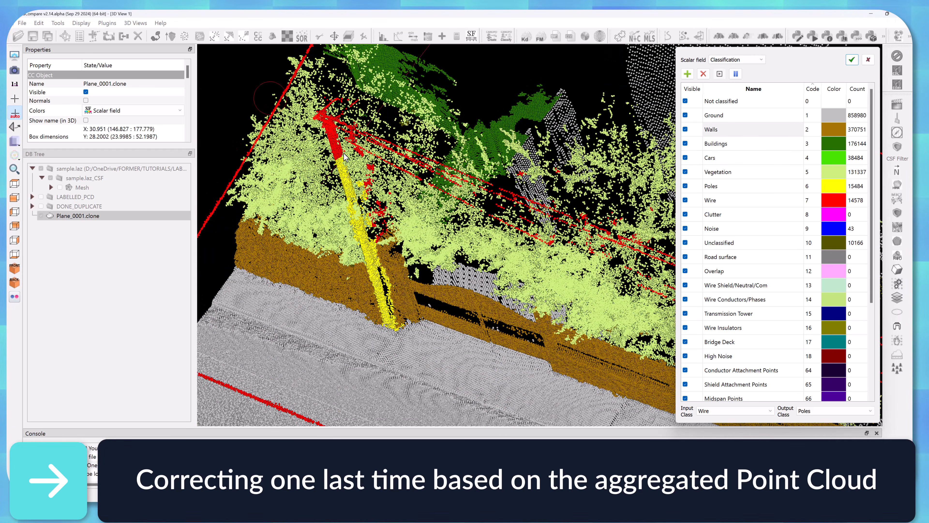
drag(344, 153, 333, 134)
Relabel stray Wire points around the poles and the tree as Noise in the merged cloud.
click(735, 74)
click(742, 411)
click(735, 426)
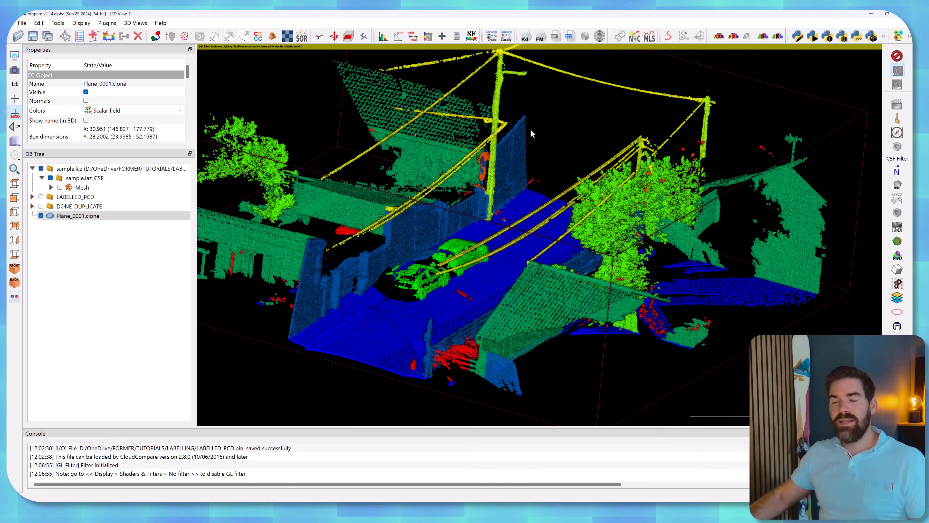
drag(531, 134, 525, 180)
scroll(525, 180, down, 8)
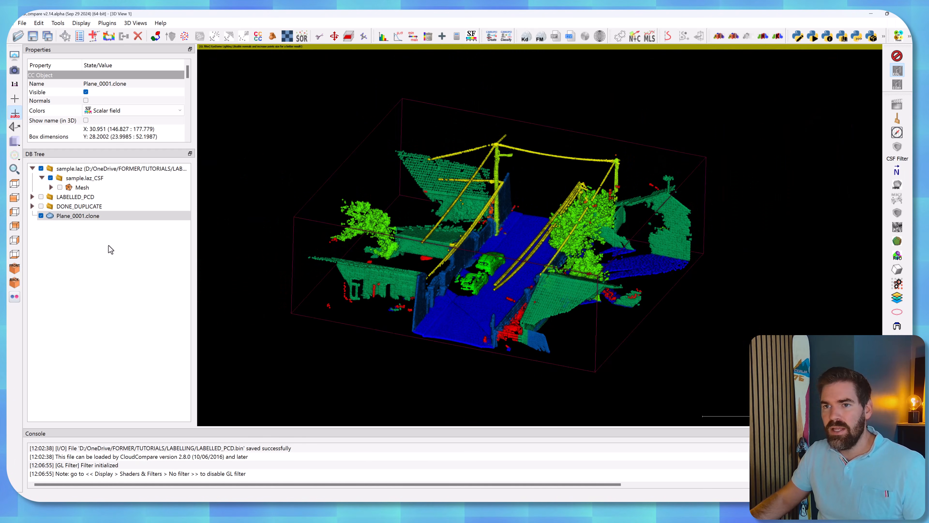
Move the merged Plane_0001.clone cloud into the LABELLED_PCD group and display that group.
click(96, 232)
click(78, 216)
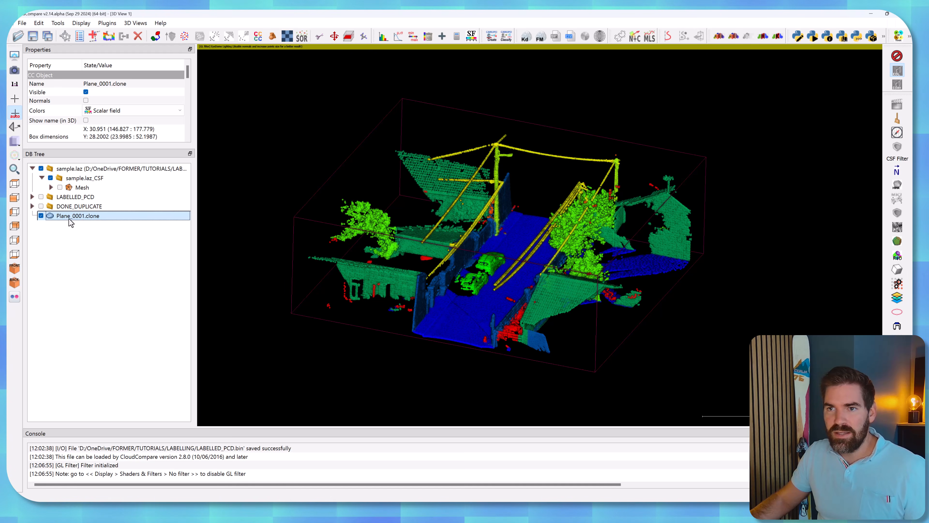
mouse_move(63, 220)
mouse_down()
mouse_move(84, 210)
mouse_move(80, 185)
mouse_move(82, 198)
mouse_up()
click(78, 236)
click(41, 197)
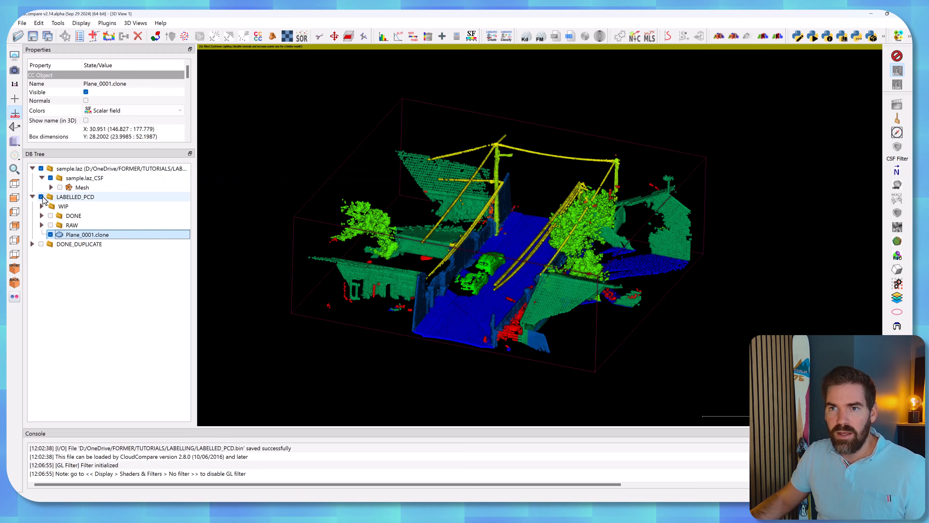
Save the whole LABELLED_PCD group over the existing LABELLED_PCD.bin in the LABELLING folder.
click(66, 197)
click(23, 24)
click(33, 54)
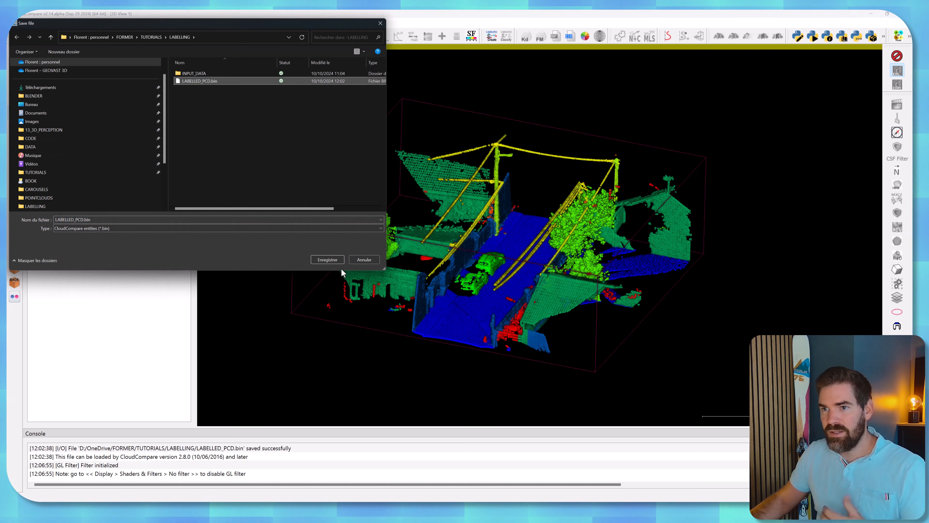
click(335, 260)
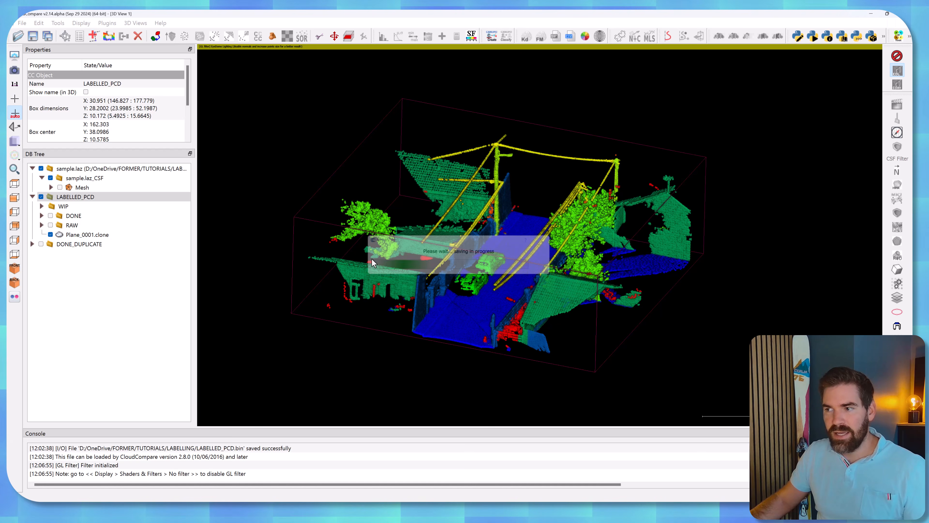
Save the merged Plane_0001.clone cloud alone as a LAS file named Classified_PCD in the LABELLING folder.
click(87, 235)
click(23, 23)
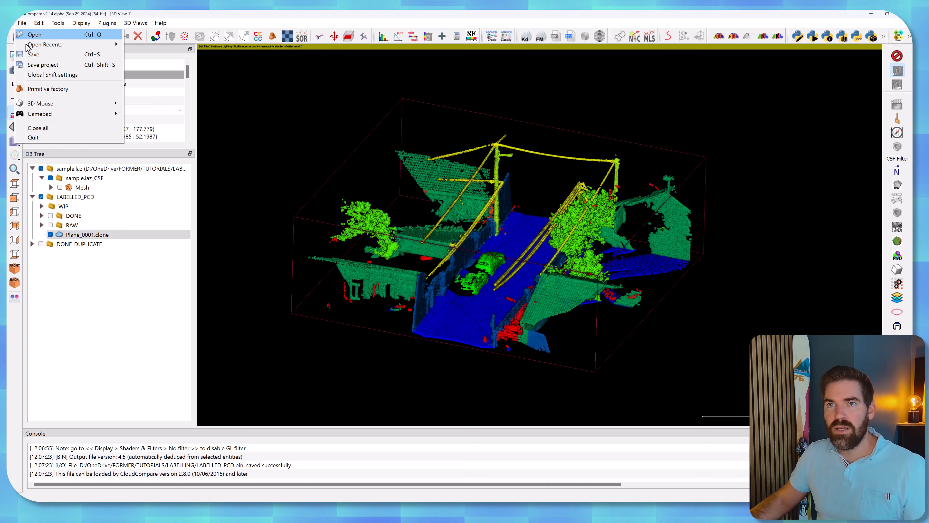
click(33, 54)
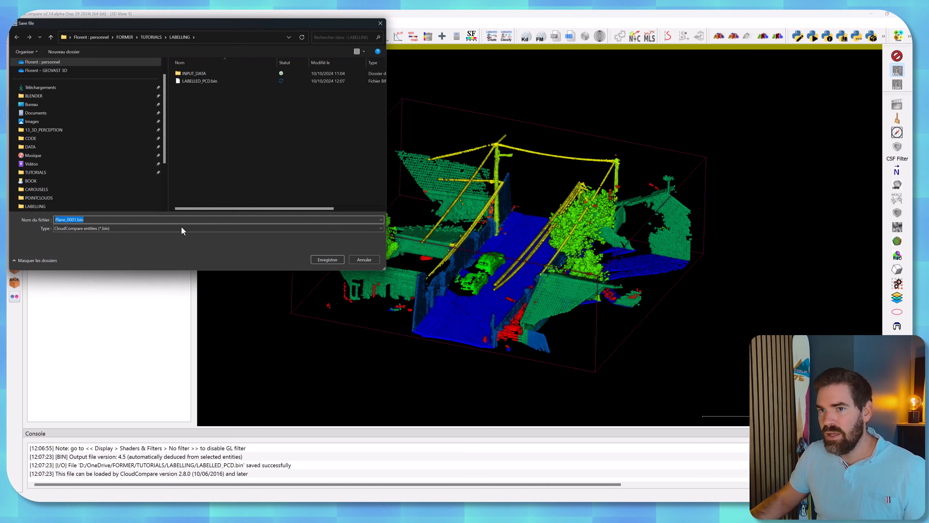
click(202, 228)
click(132, 249)
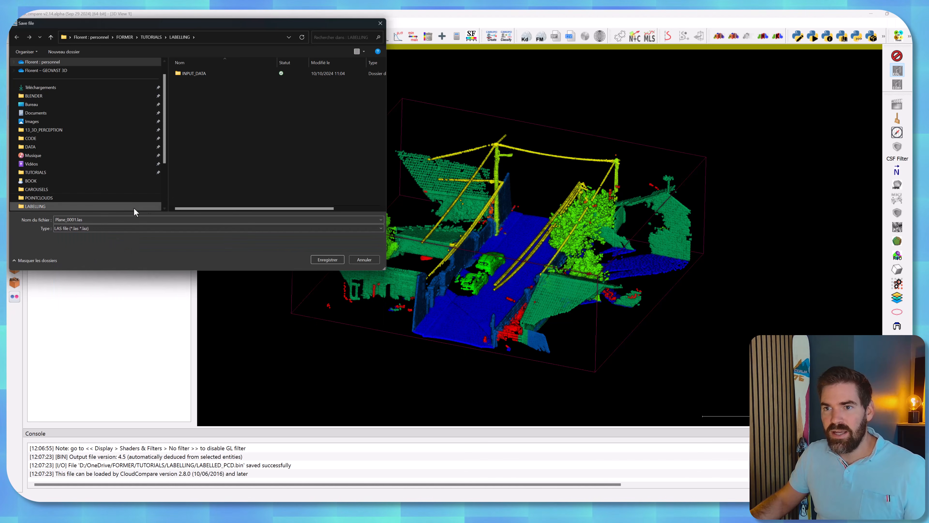
double_click(79, 220)
text(Classified)
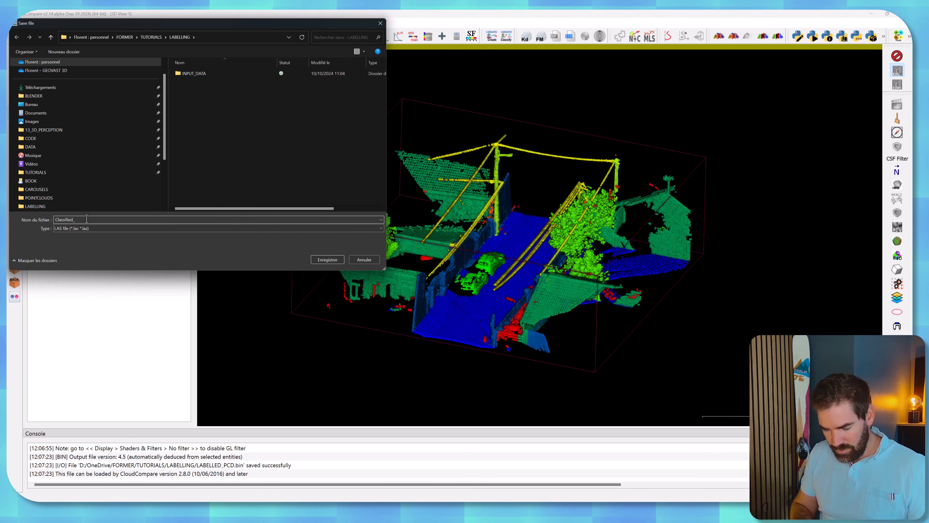
text(_PCD.)
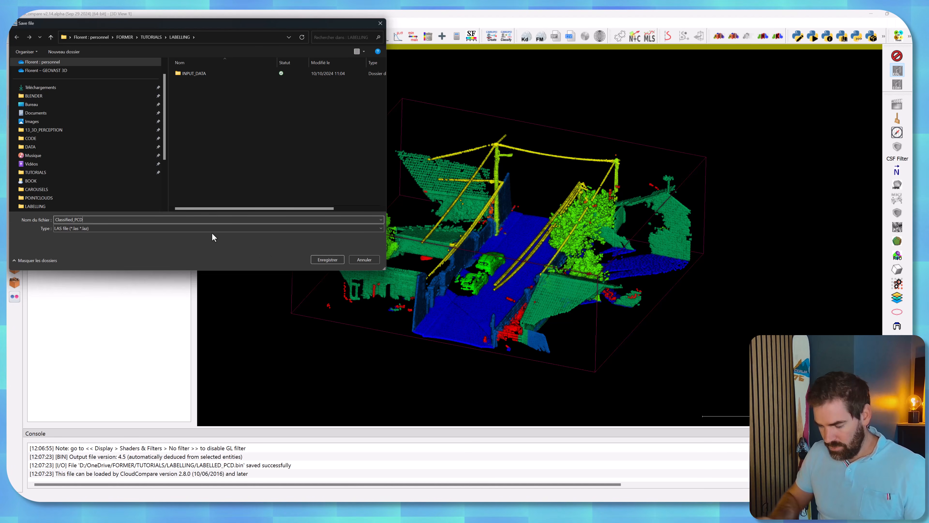
click(326, 259)
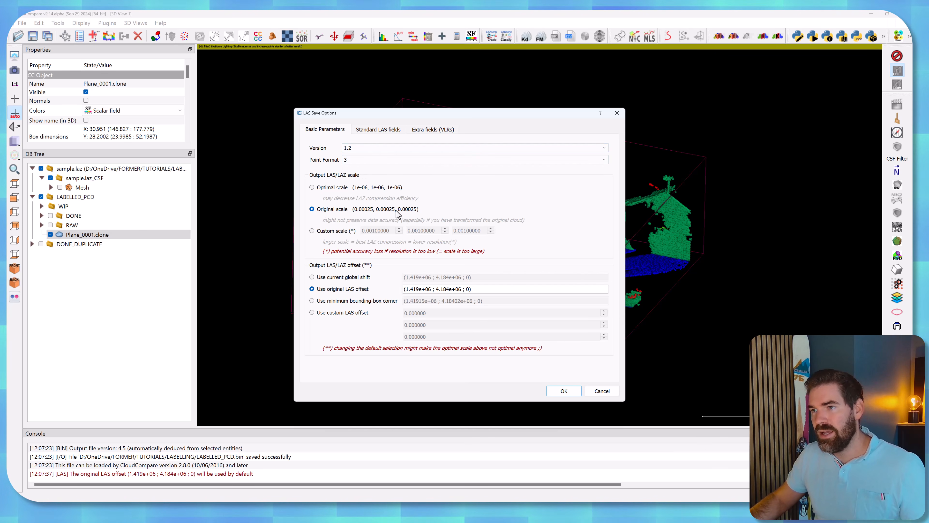
Remove the Original cloud index extra field from the LAS export, check the standard fields, and write the file.
click(376, 130)
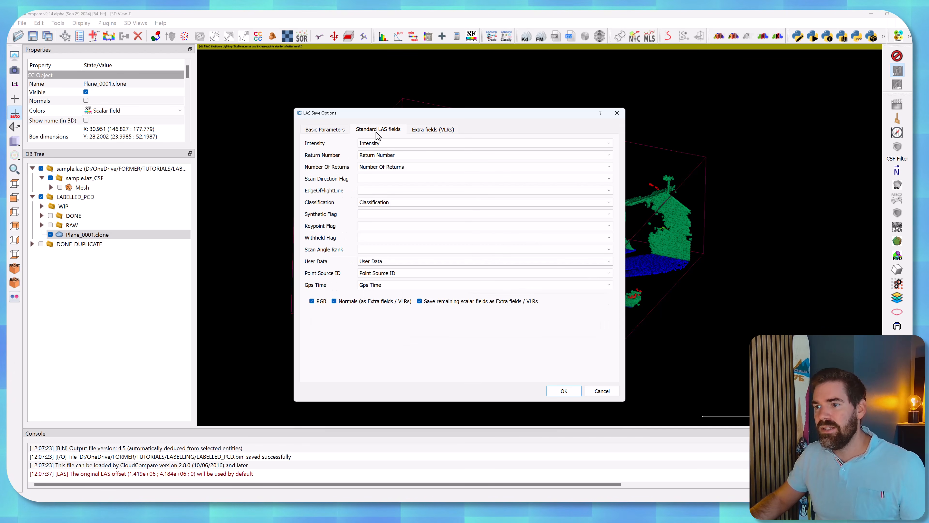
click(419, 133)
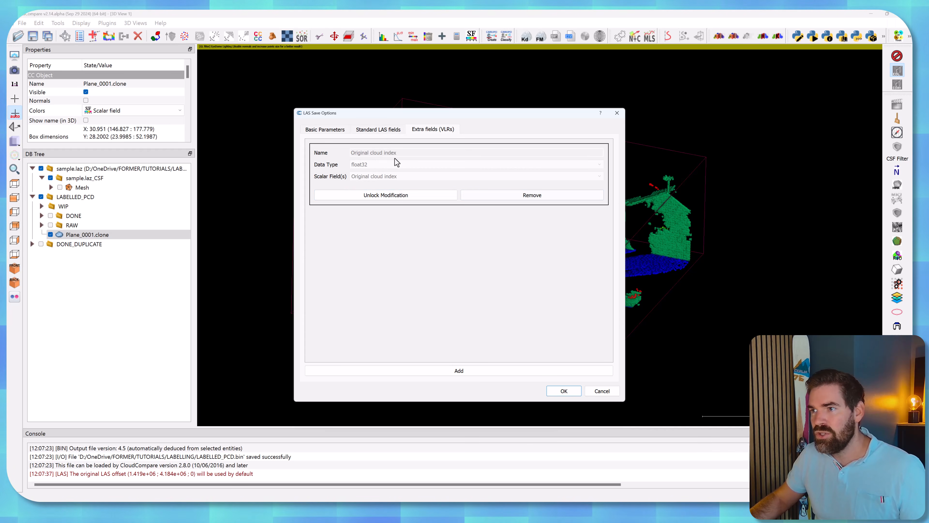
click(513, 199)
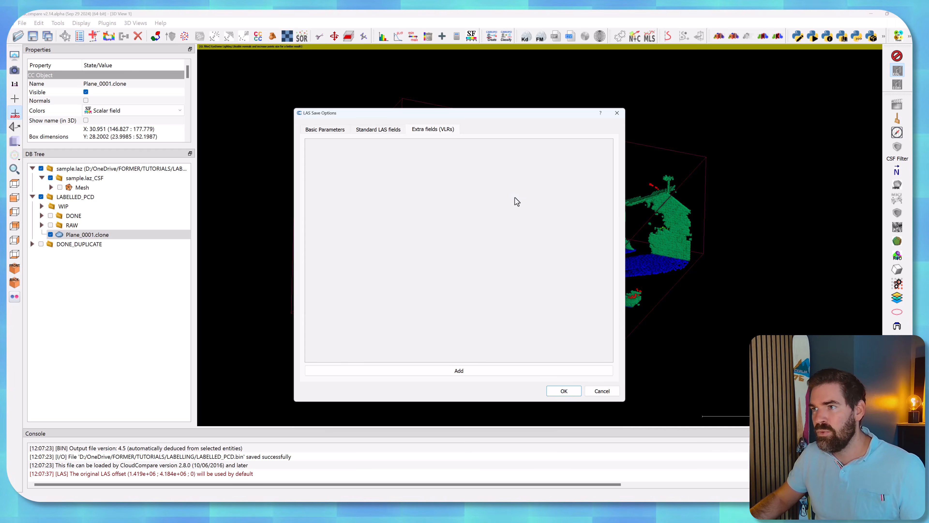
click(387, 133)
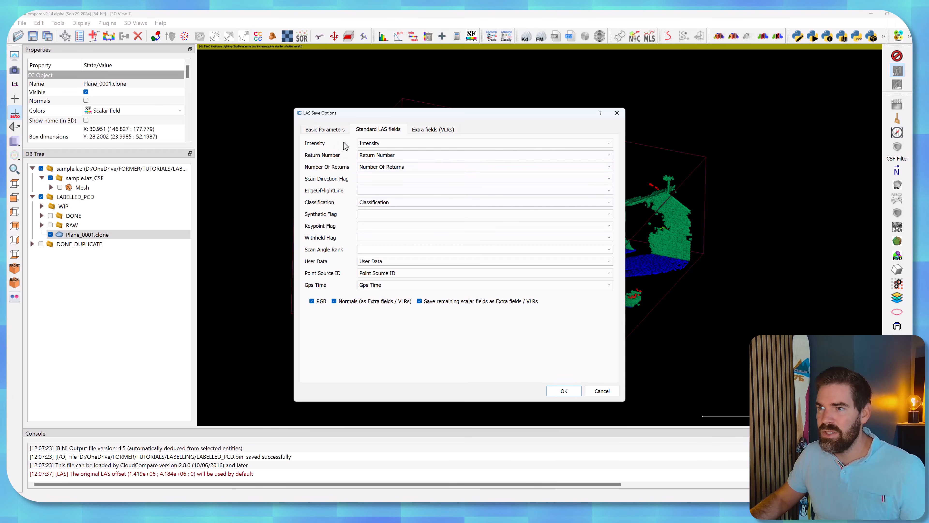
click(562, 391)
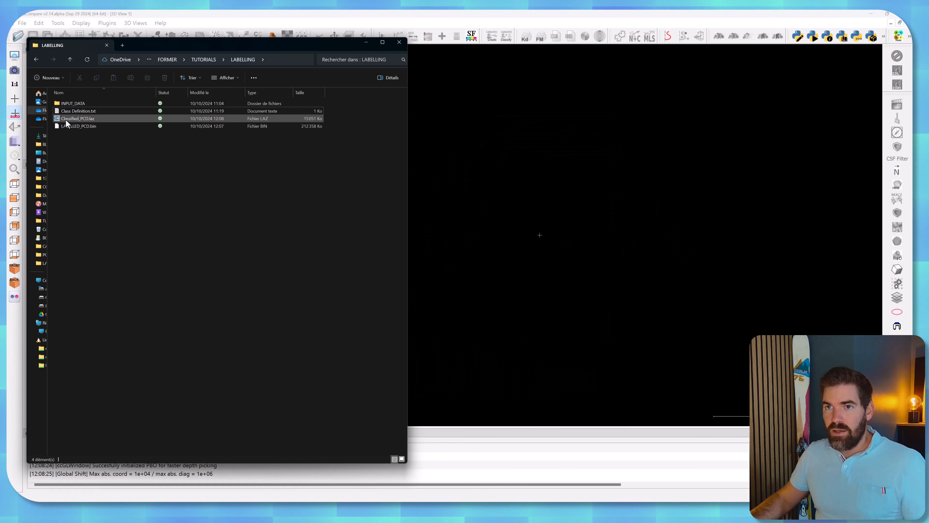
Load Classified_PCD.laz with its default fields, apply the -1419000, -4184000, 0 global shift to all, and select the cloud.
drag(78, 118, 512, 180)
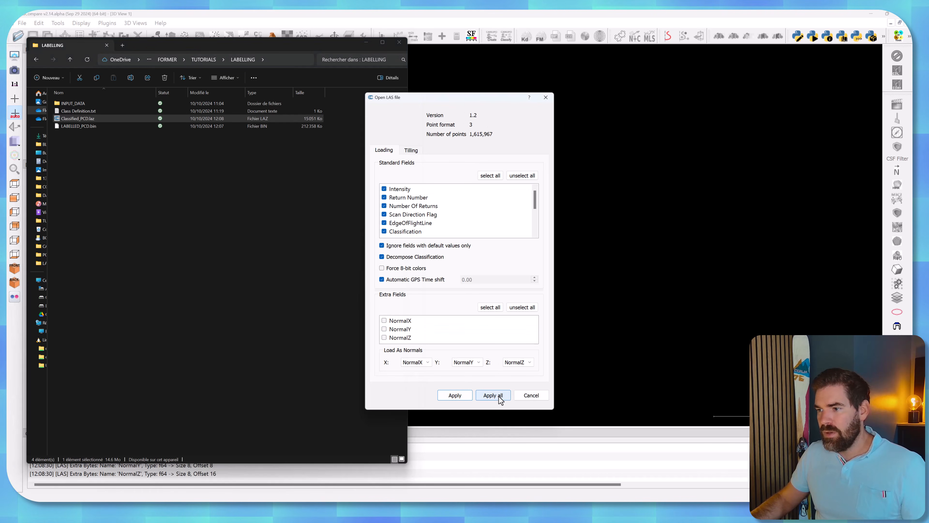
click(491, 397)
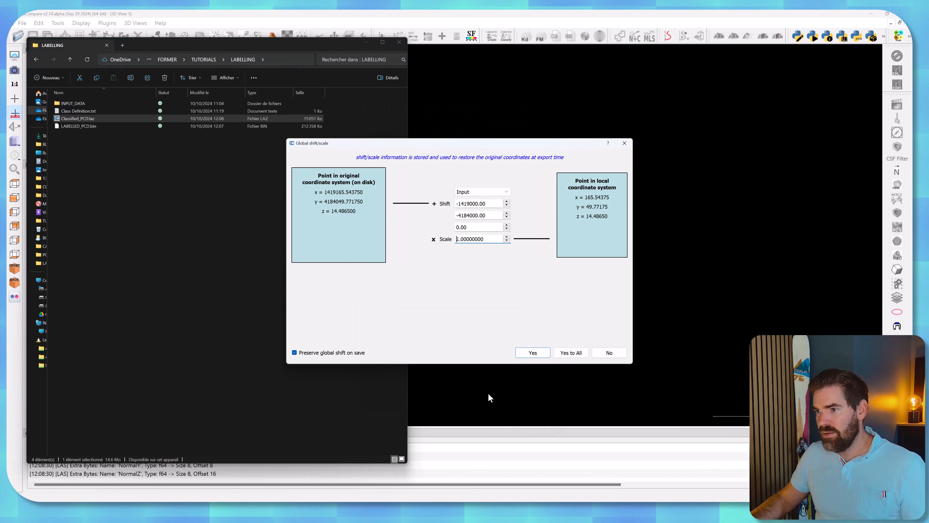
click(571, 352)
click(366, 41)
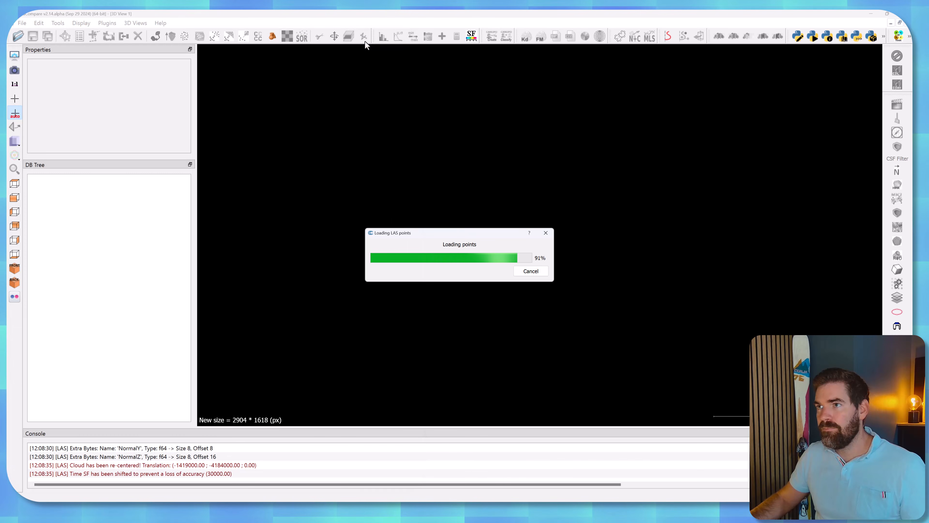
click(80, 190)
Colour Classified_PCD.laz by its Classification scalar field, using 10 steps in the colour scale.
drag(541, 162, 653, 262)
scroll(538, 264, up, 11)
right_drag(543, 259, 554, 267)
scroll(553, 279, up, 6)
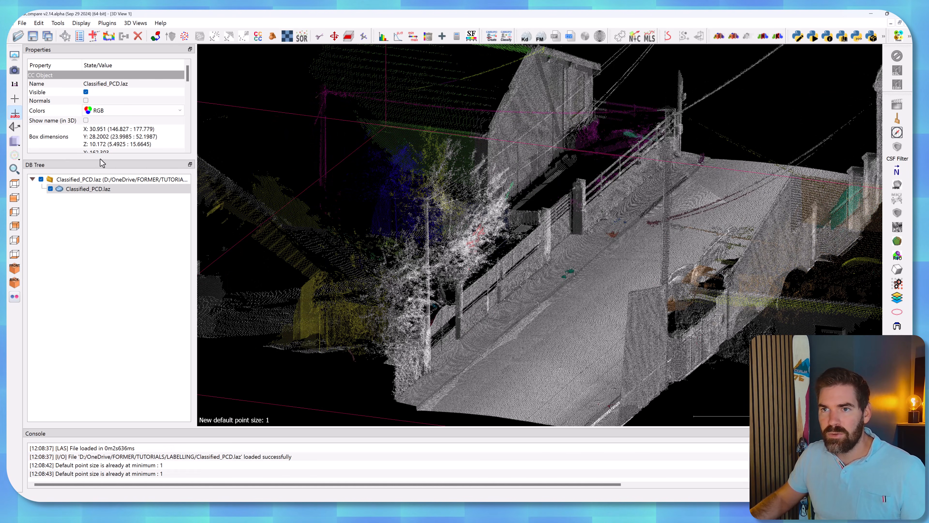
drag(102, 159, 103, 257)
click(122, 110)
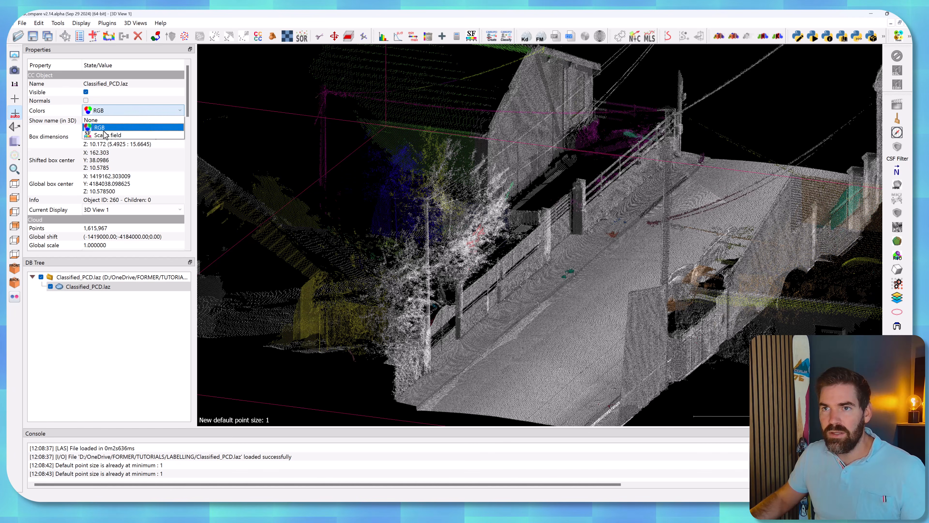
click(123, 140)
scroll(123, 139, down, 6)
click(108, 122)
click(108, 161)
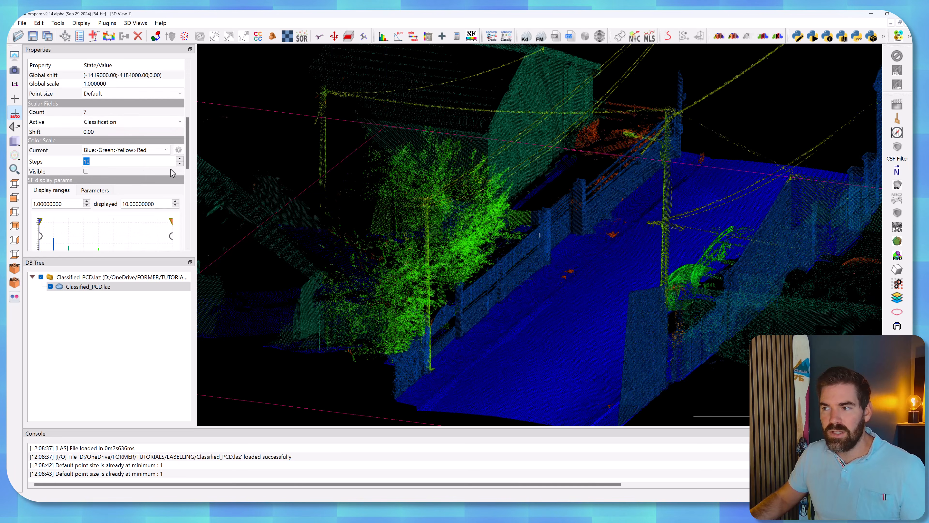
Examine the exported cloud's classification over the road, cars, trees, wires and walls.
right_drag(603, 199, 530, 170)
scroll(530, 171, down, 10)
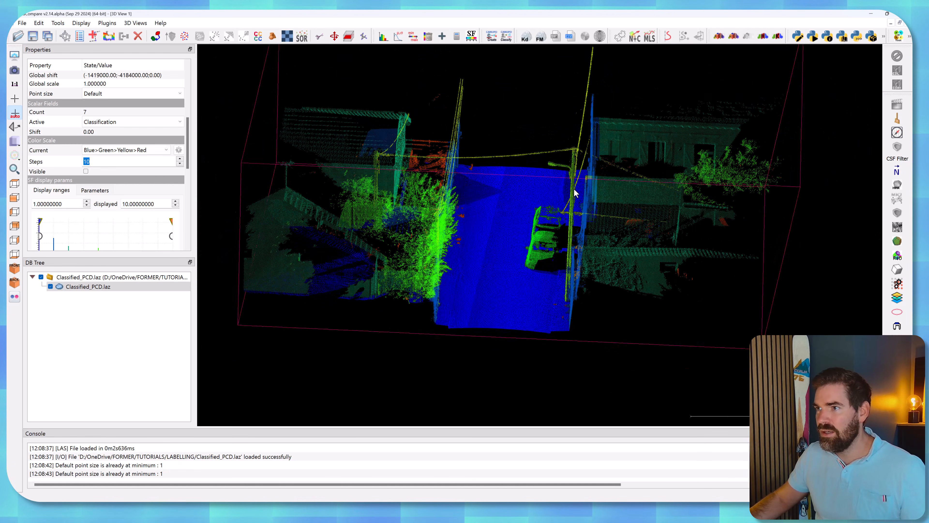
drag(538, 200, 501, 212)
scroll(500, 208, up, 10)
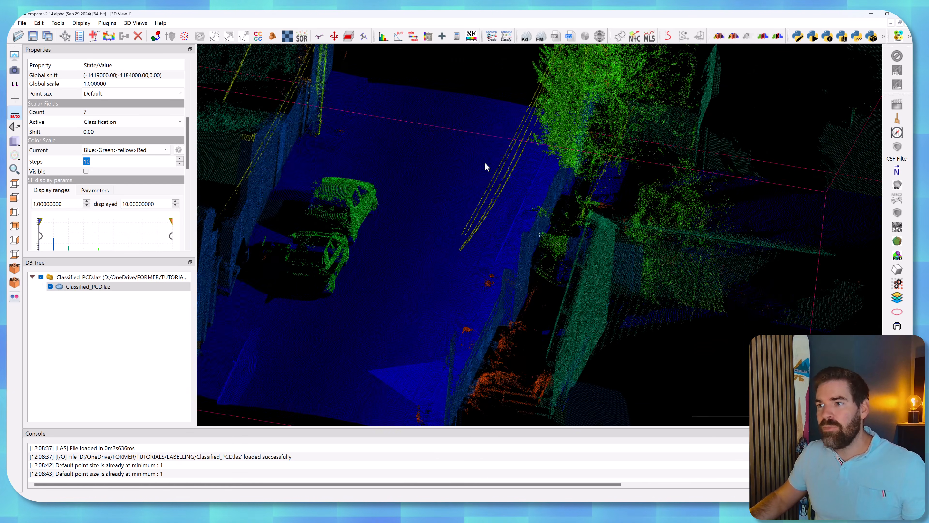
scroll(546, 198, down, 6)
mouse_move(546, 189)
mouse_down()
mouse_move(593, 202)
mouse_move(562, 197)
mouse_up()
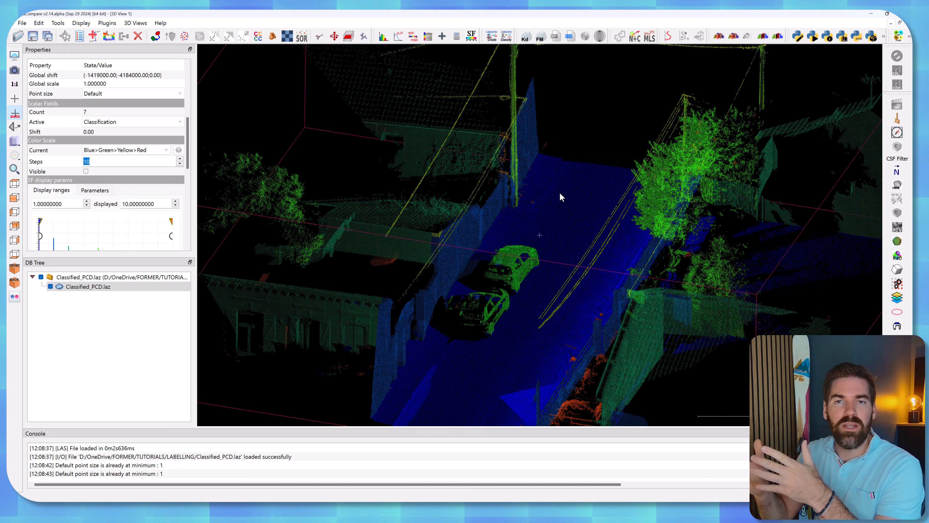
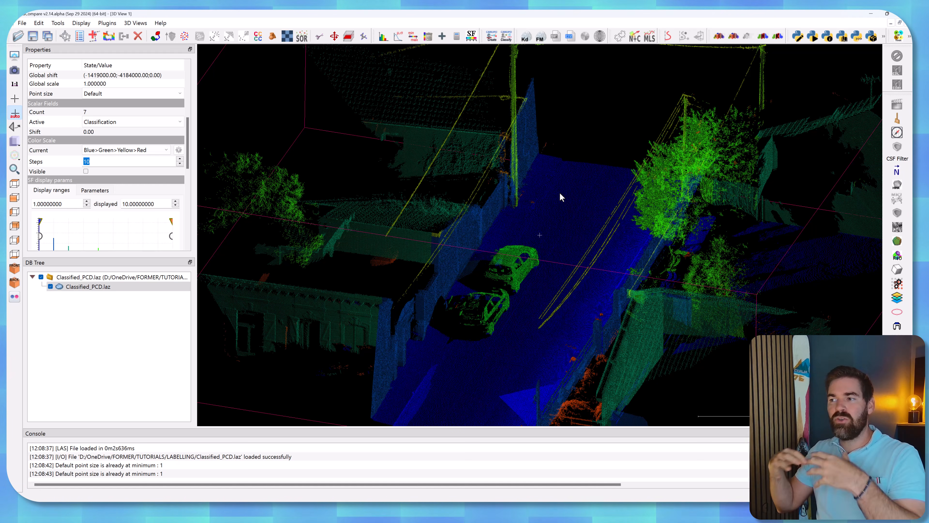
scroll(554, 178, down, 10)
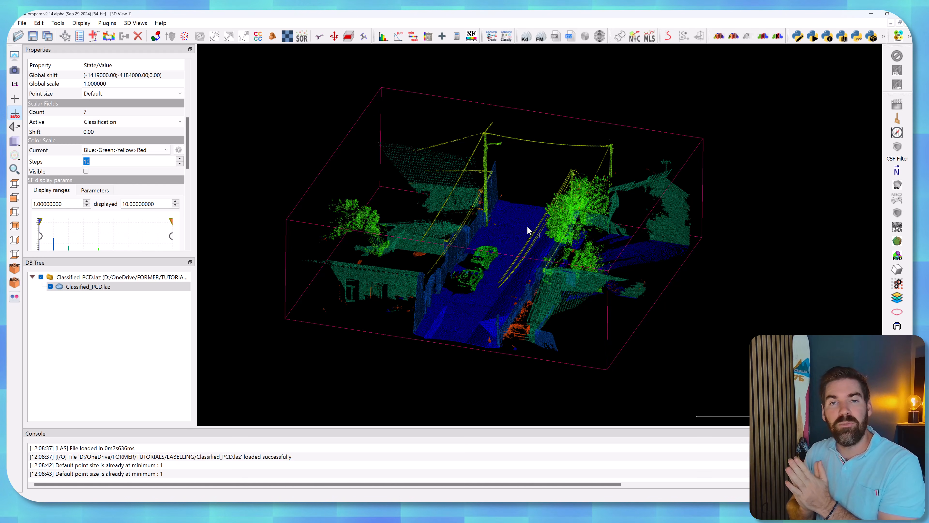
drag(527, 219, 558, 252)
scroll(558, 255, up, 5)
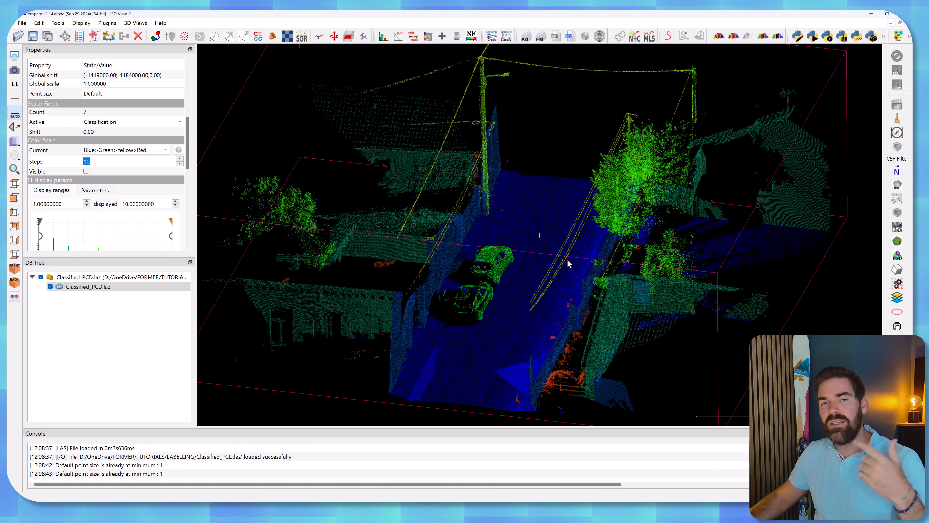